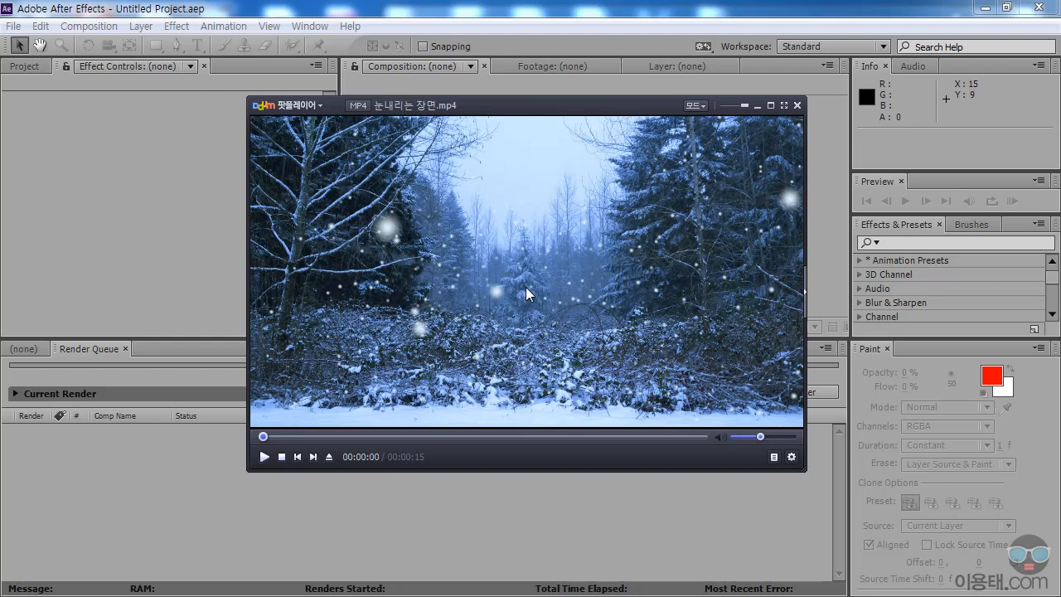
Step: Play the finished snowfall video 눈내리는 장면.mp4, and return to the After Effects project
click(264, 457)
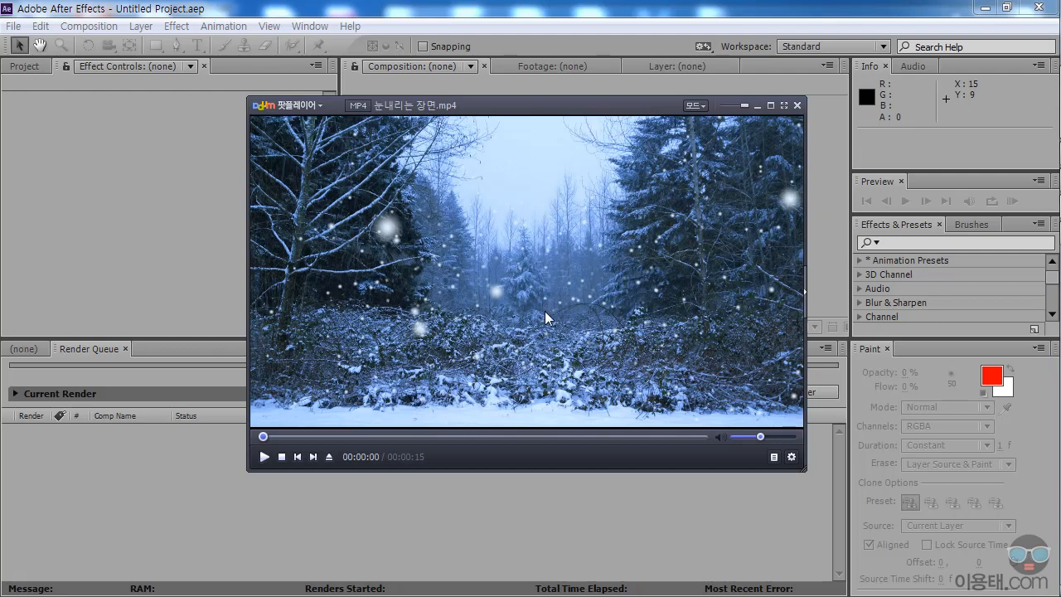
click(466, 15)
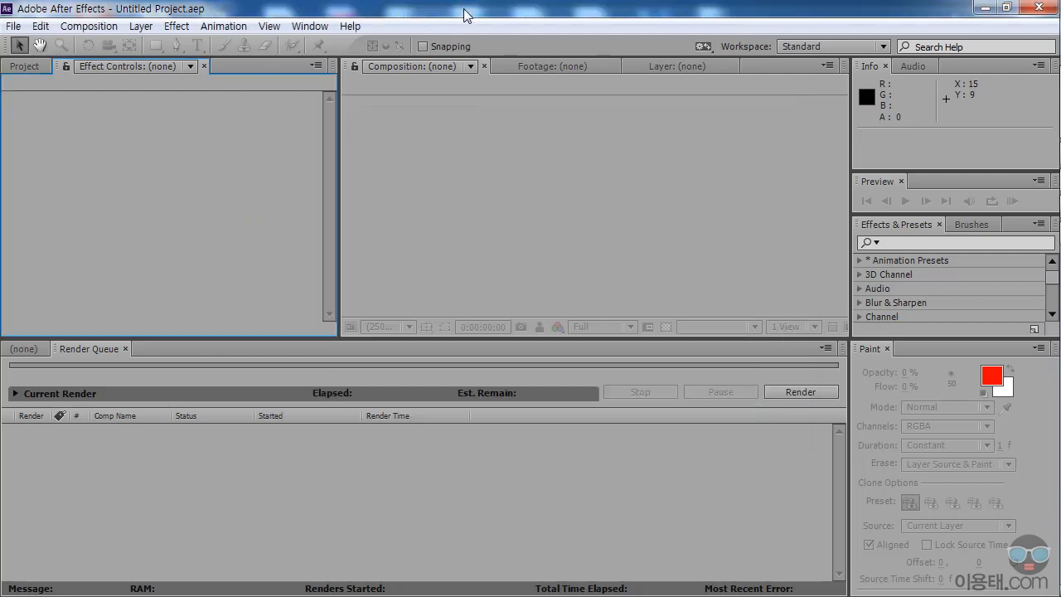
Step: Import the image 눈내리는 날.jpg from the 학습자료 folder into the project as footage
click(25, 70)
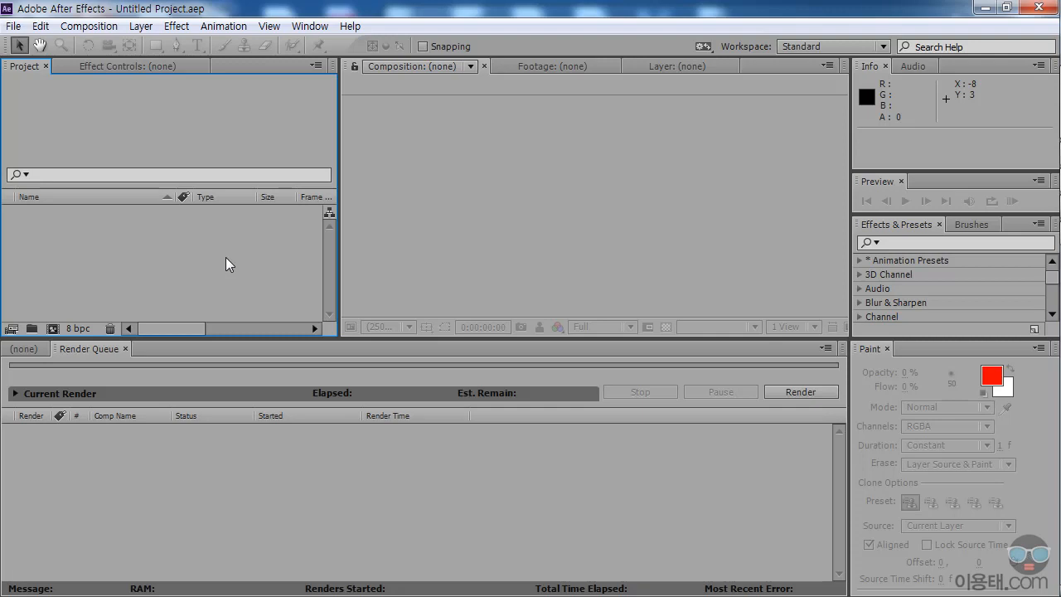
click(16, 27)
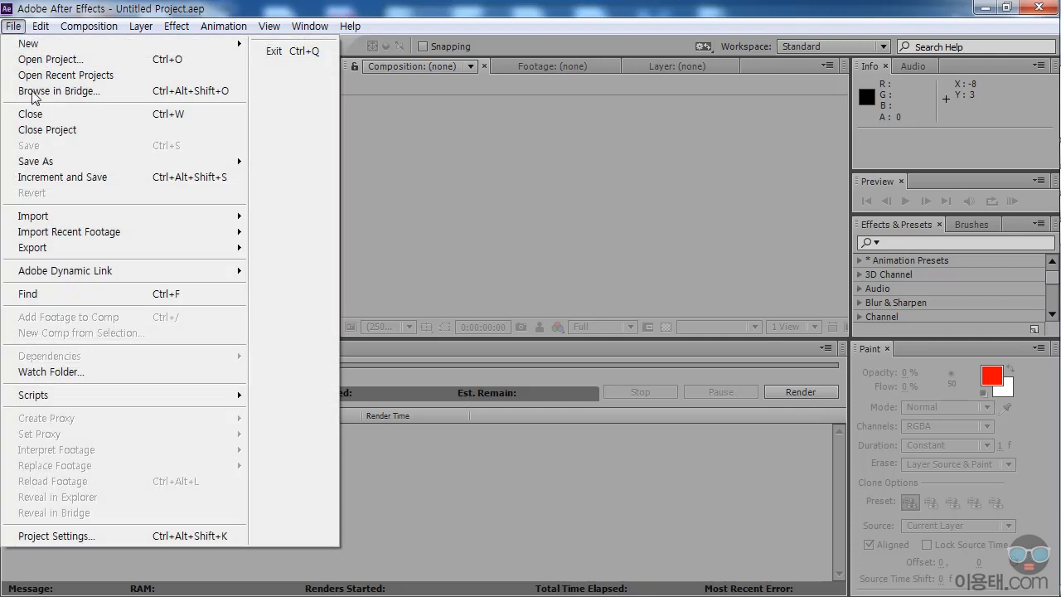
mouse_move(76, 218)
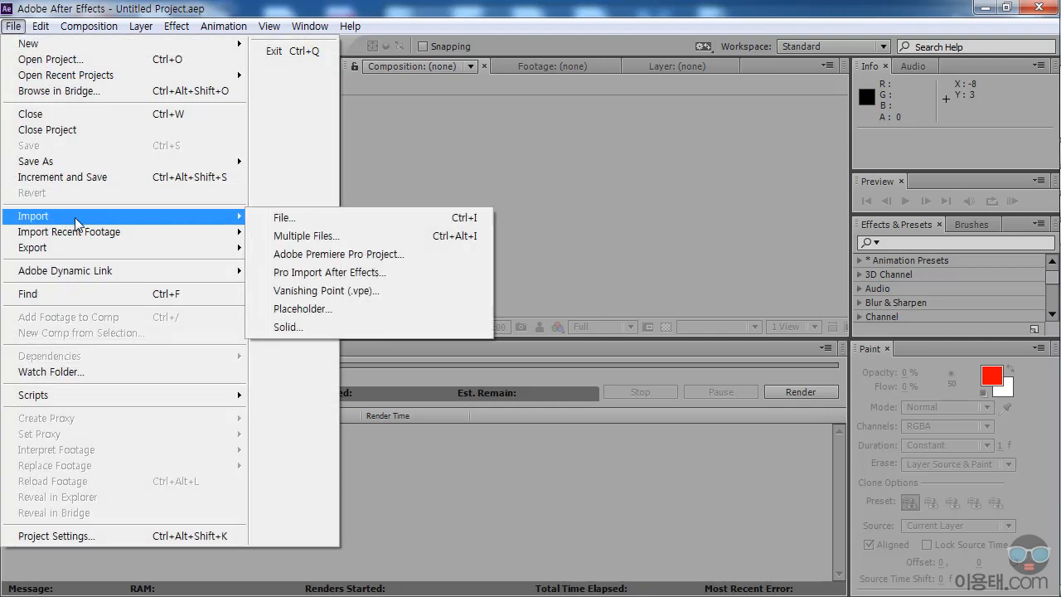
click(437, 11)
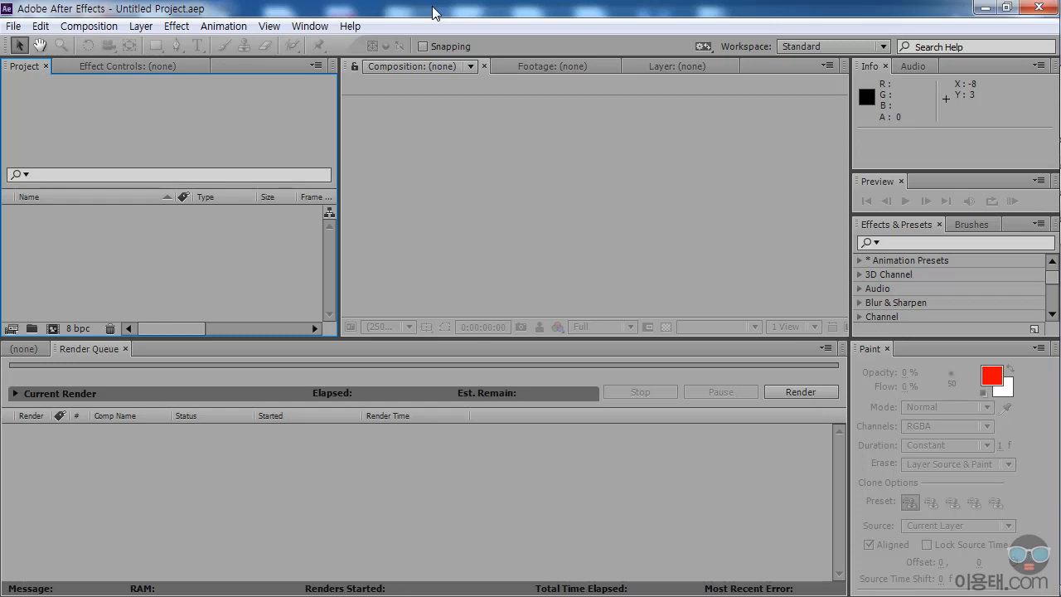
double_click(150, 253)
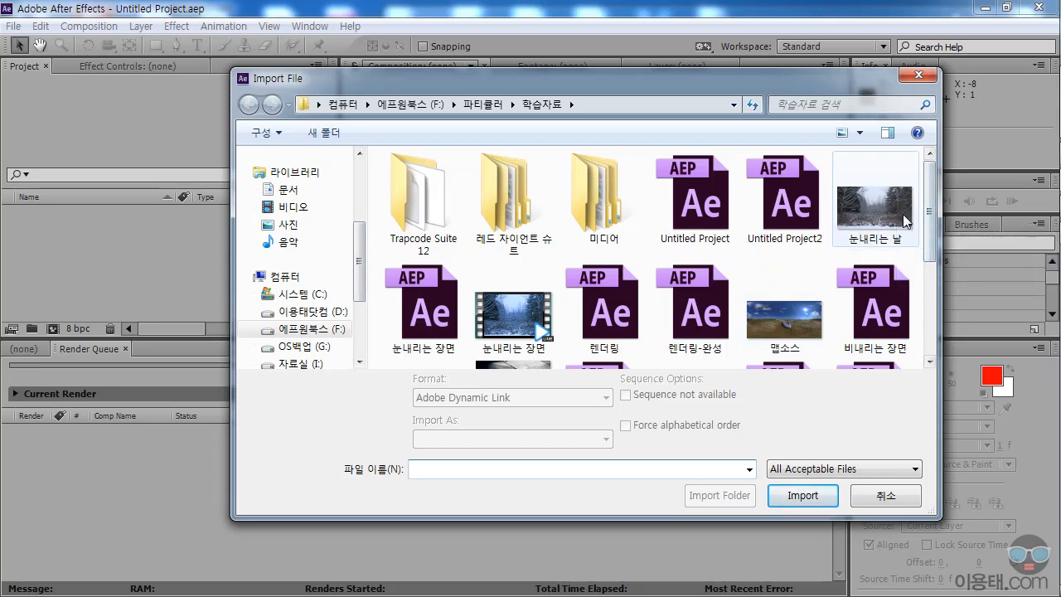
click(876, 203)
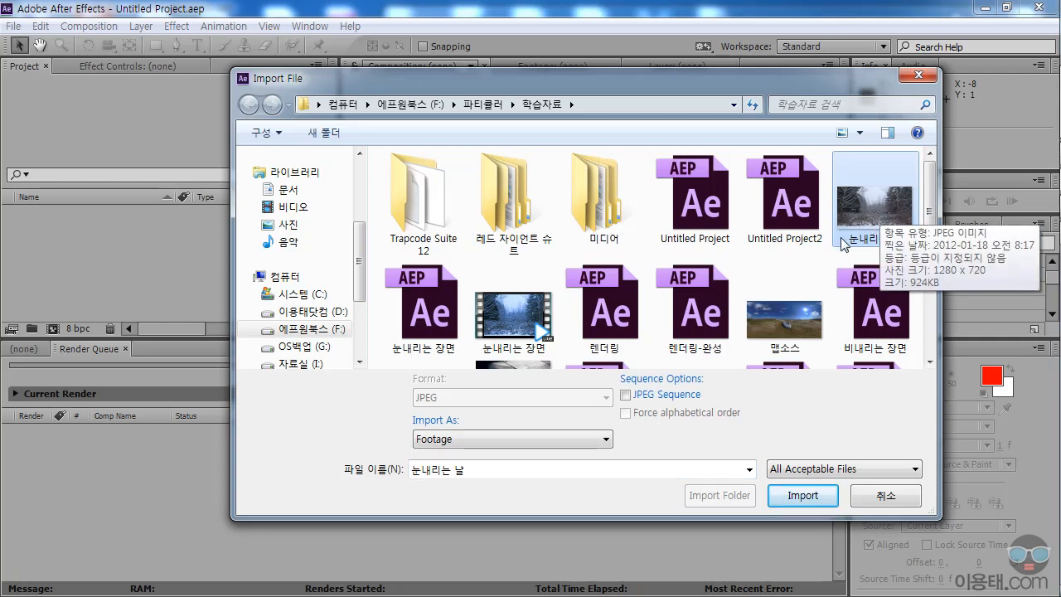
click(817, 496)
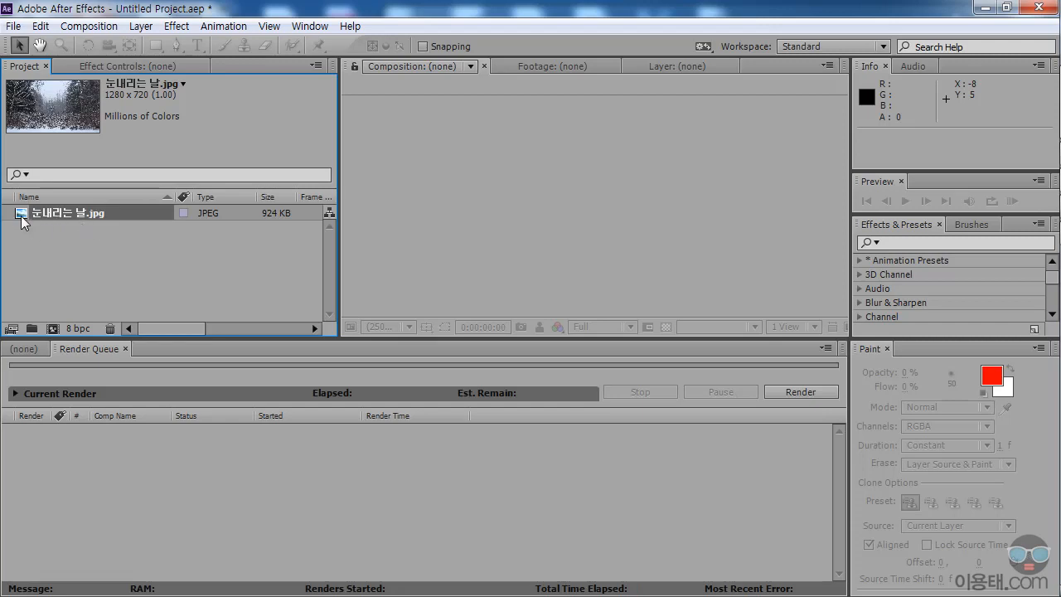
Step: Create a new composition from the imported 눈내리는 날.jpg image and enlarge the composition viewer
drag(21, 217, 54, 326)
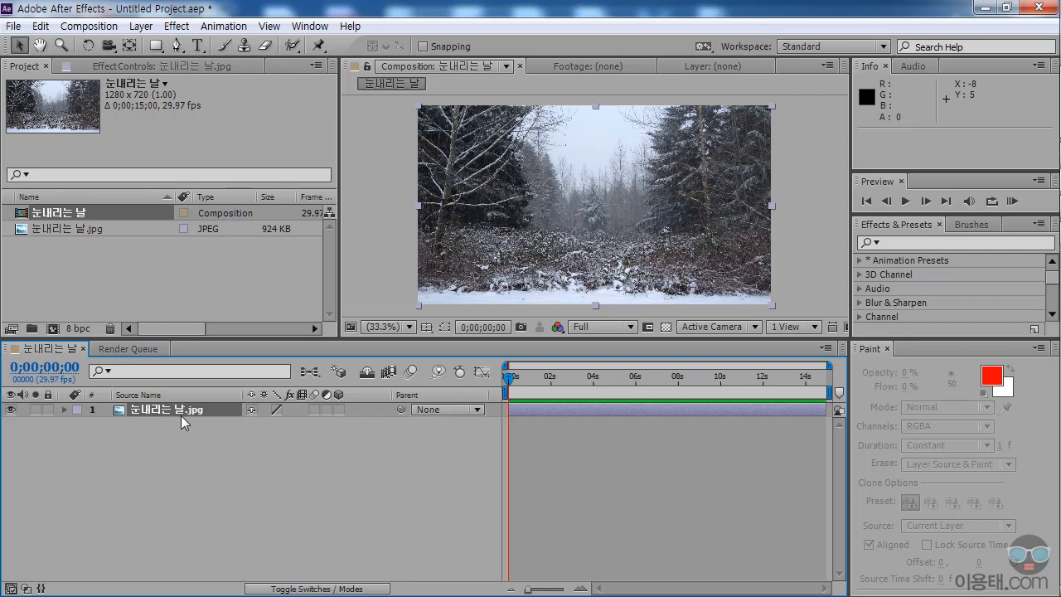
drag(261, 336, 276, 405)
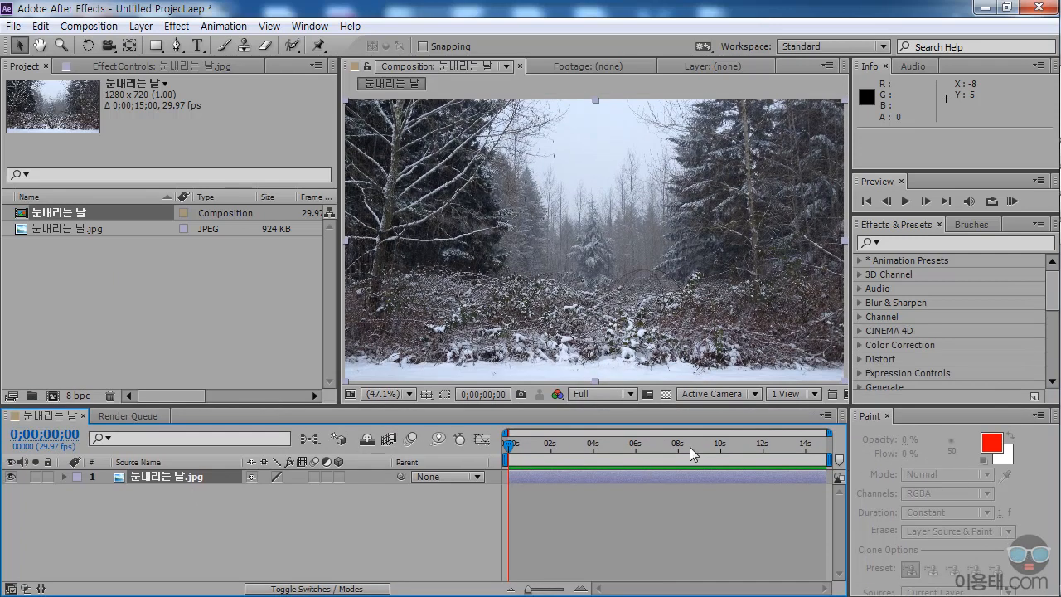
mouse_move(510, 446)
mouse_down()
mouse_move(824, 447)
mouse_move(499, 449)
mouse_up()
Step: Check the frame size, frame rate and duration in the composition's settings without changing them
click(98, 27)
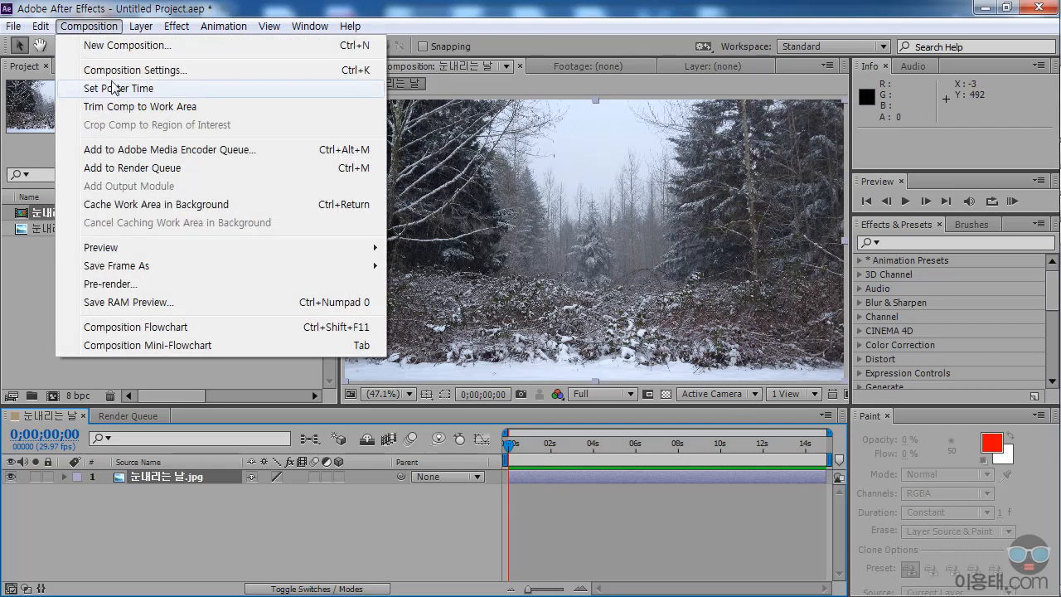
click(151, 73)
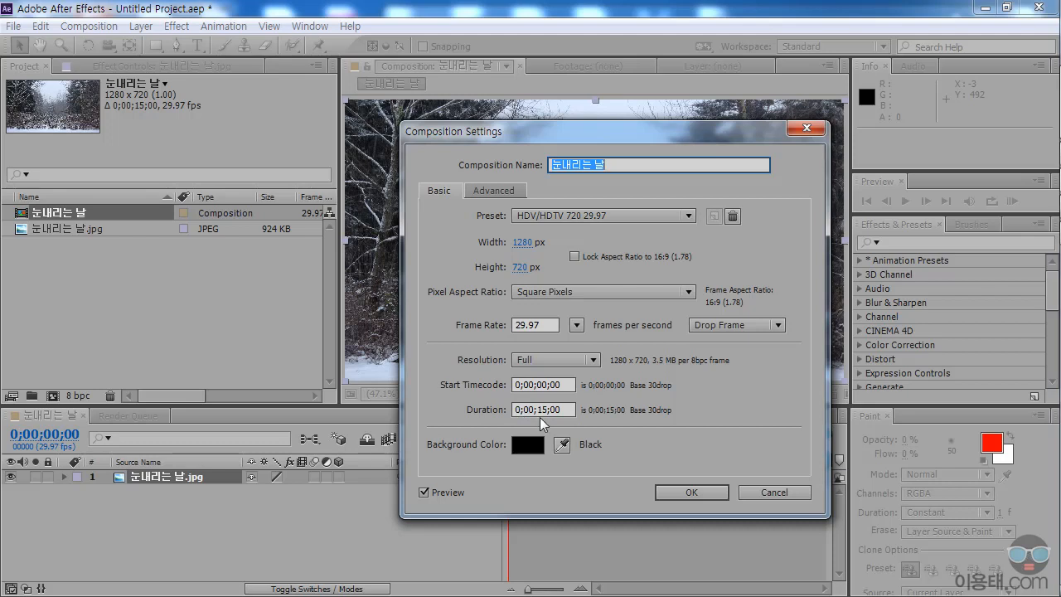
click(800, 492)
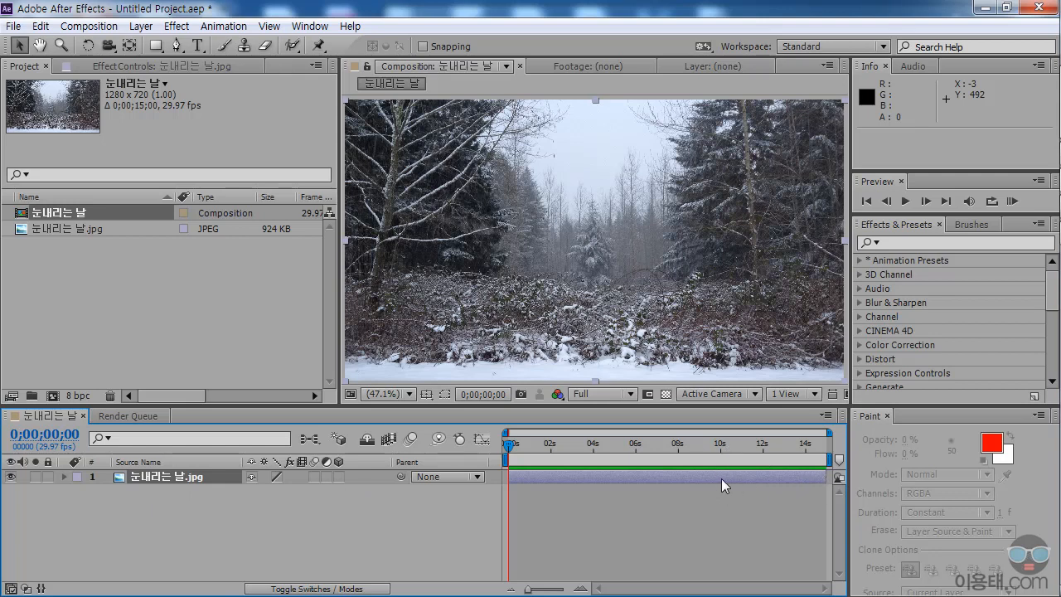
Step: Trim the end of the image layer slightly, and undo the layer time change
mouse_move(823, 480)
mouse_down()
mouse_move(784, 480)
mouse_move(818, 479)
mouse_up()
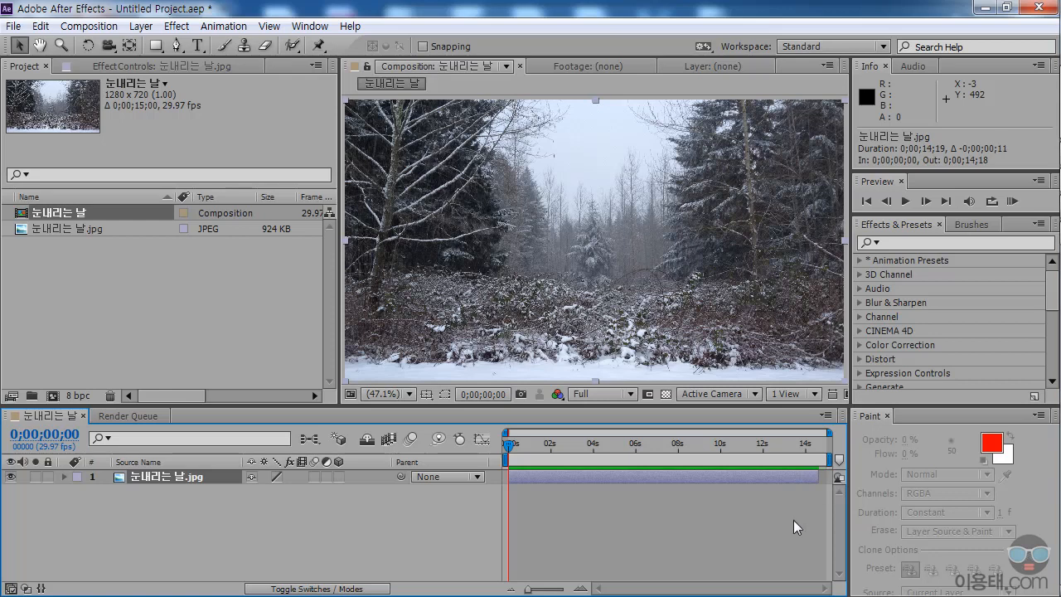
key(ctrl+z)
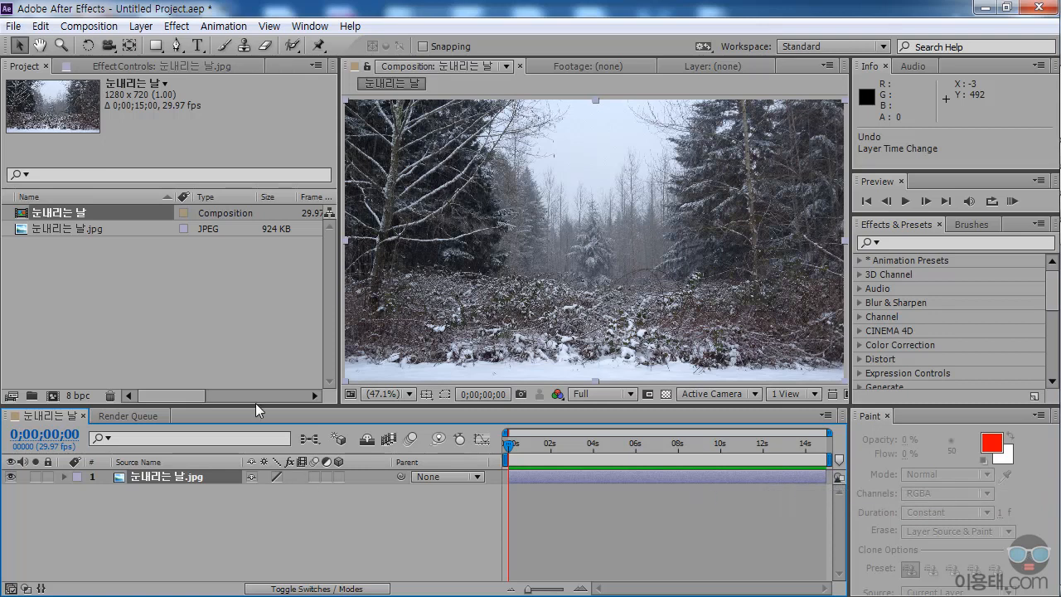
Step: Enlarge the viewer area and apply the Curves color correction effect to the 눈내리는 날.jpg layer
drag(255, 403, 260, 432)
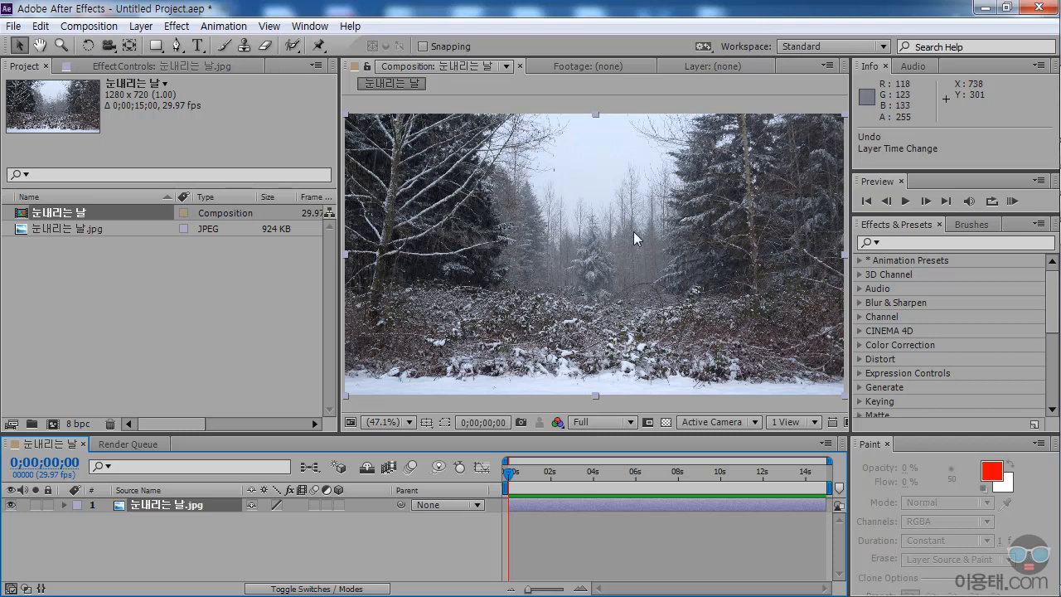
click(177, 26)
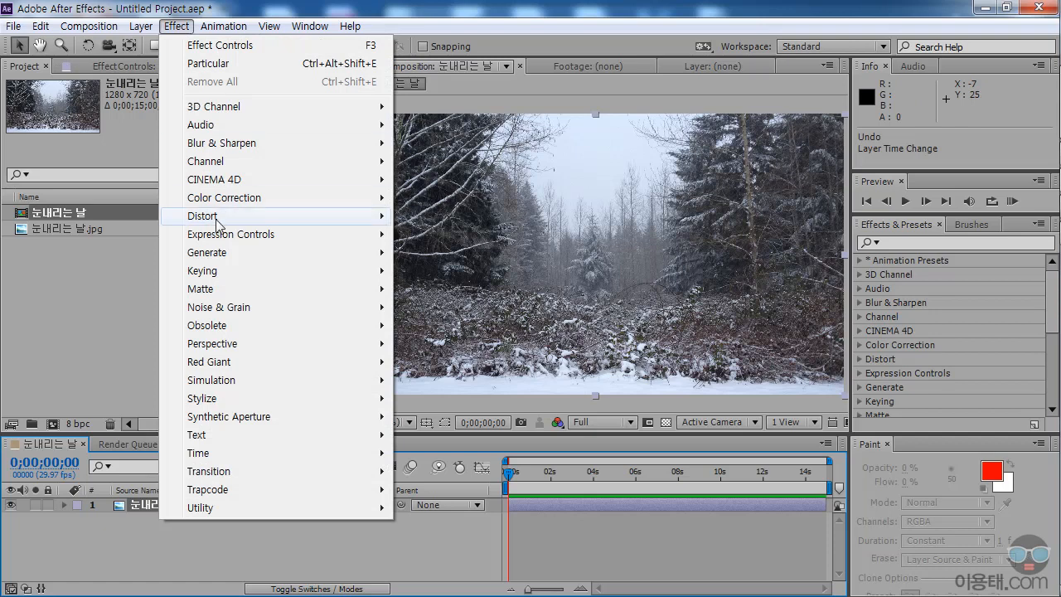
mouse_move(276, 206)
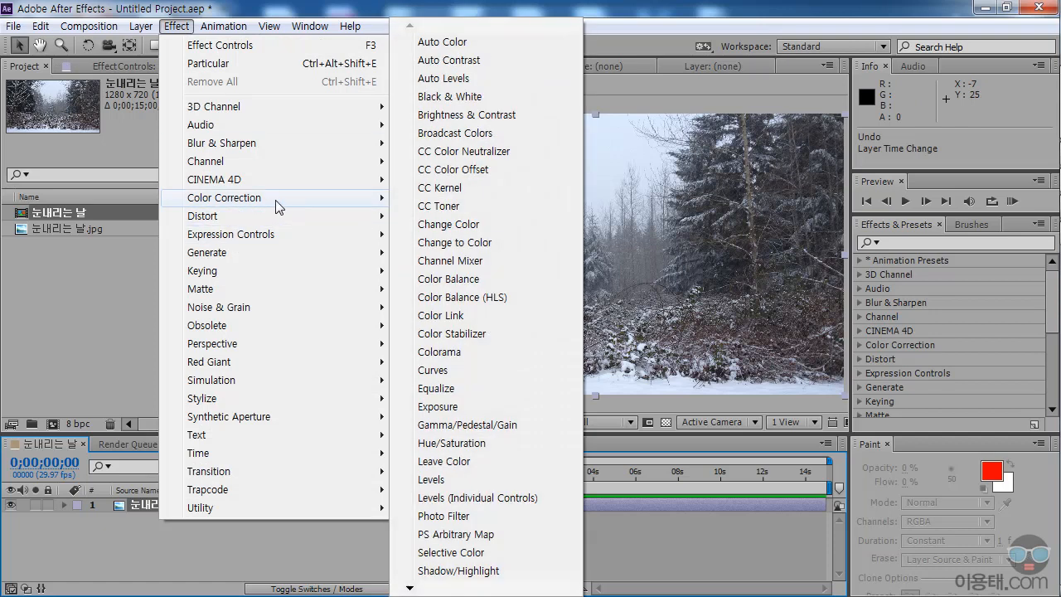
click(477, 373)
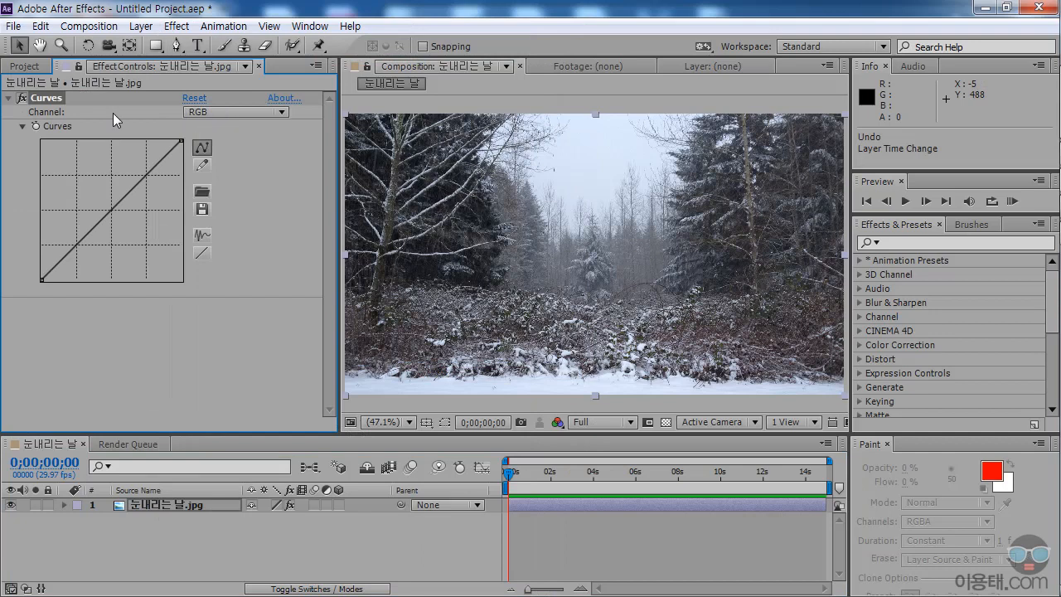
Step: Shape the Blue channel curve into an S, raising the highlights and slightly lowering the shadows
click(223, 111)
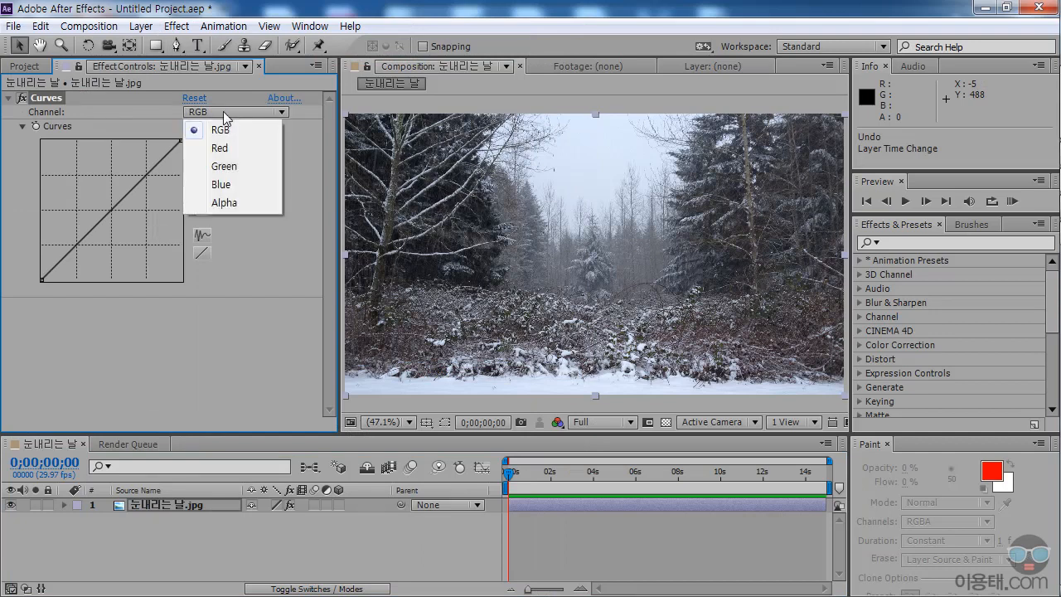
click(240, 184)
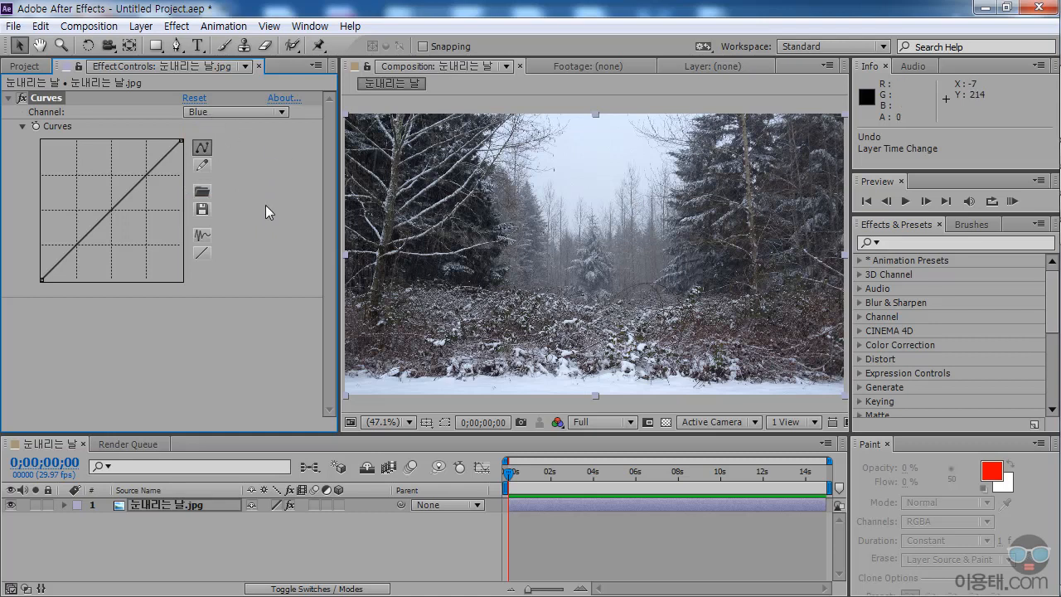
click(112, 211)
drag(112, 213, 135, 168)
drag(69, 239, 73, 253)
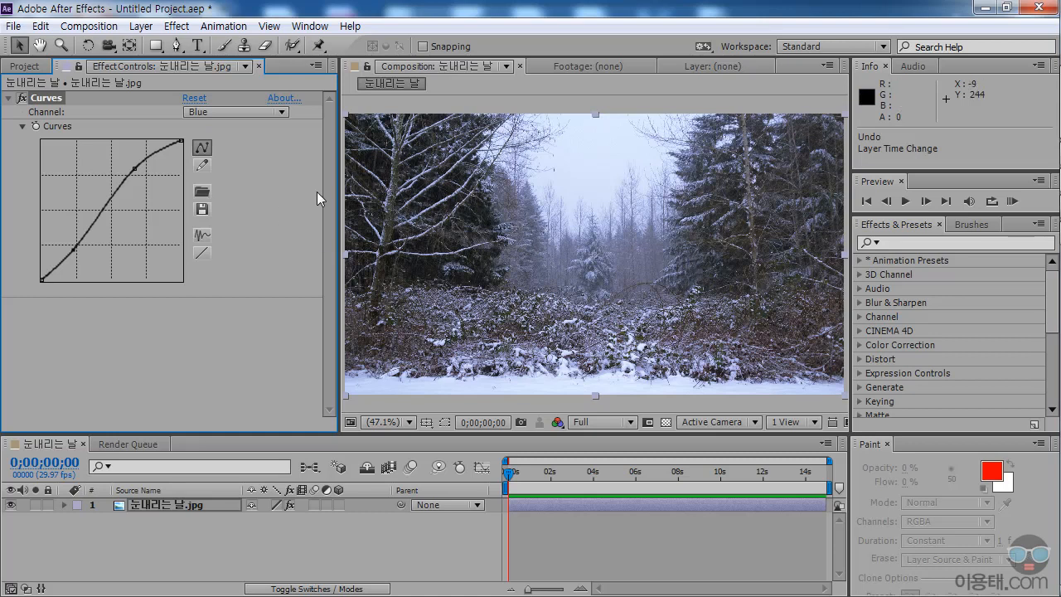
Step: Bend the Red channel curve downward at its middle to give the snowy forest a colder blue tint
click(231, 112)
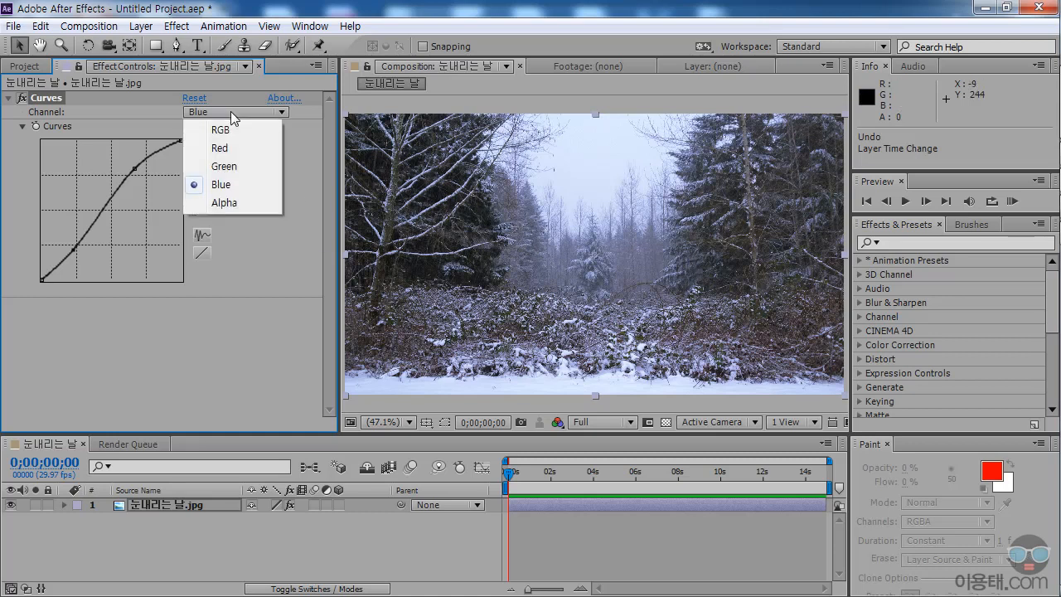
click(244, 149)
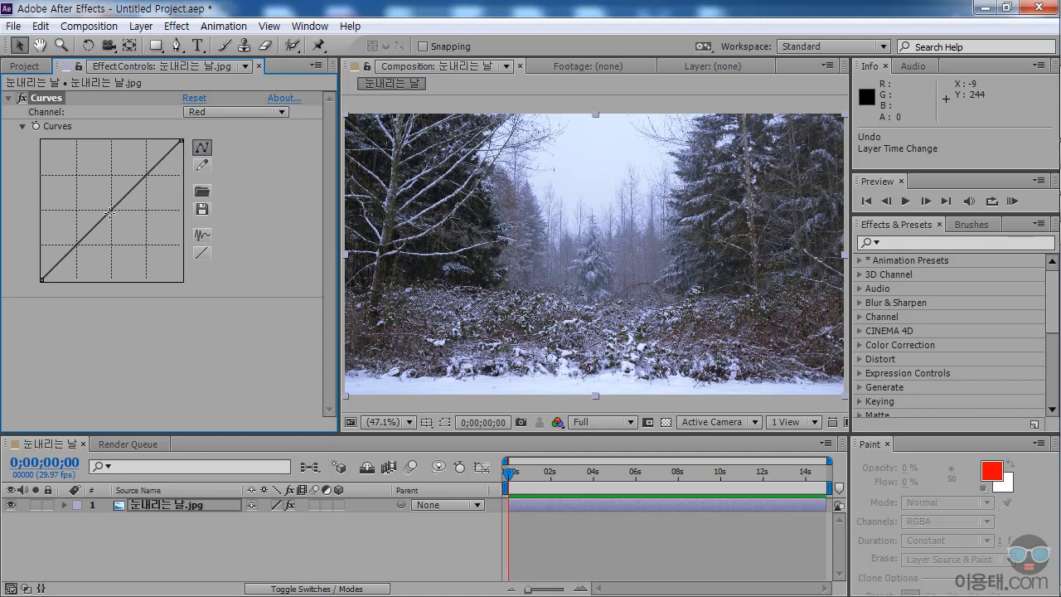
drag(110, 211, 120, 215)
click(22, 99)
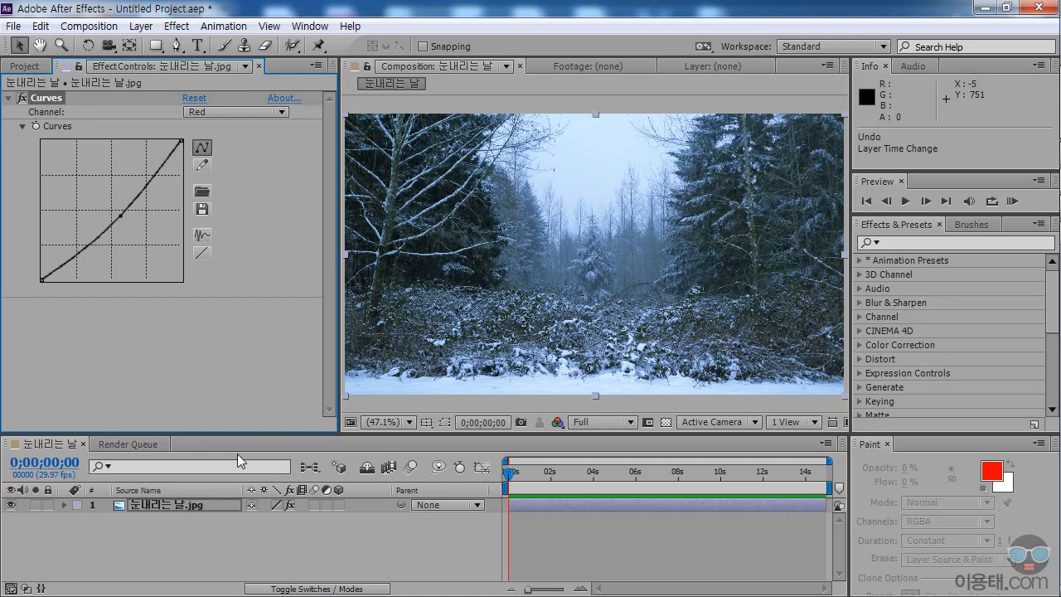
Step: Add a white solid layer named 눈내리는 장면 above the forest image at the composition's size
click(165, 507)
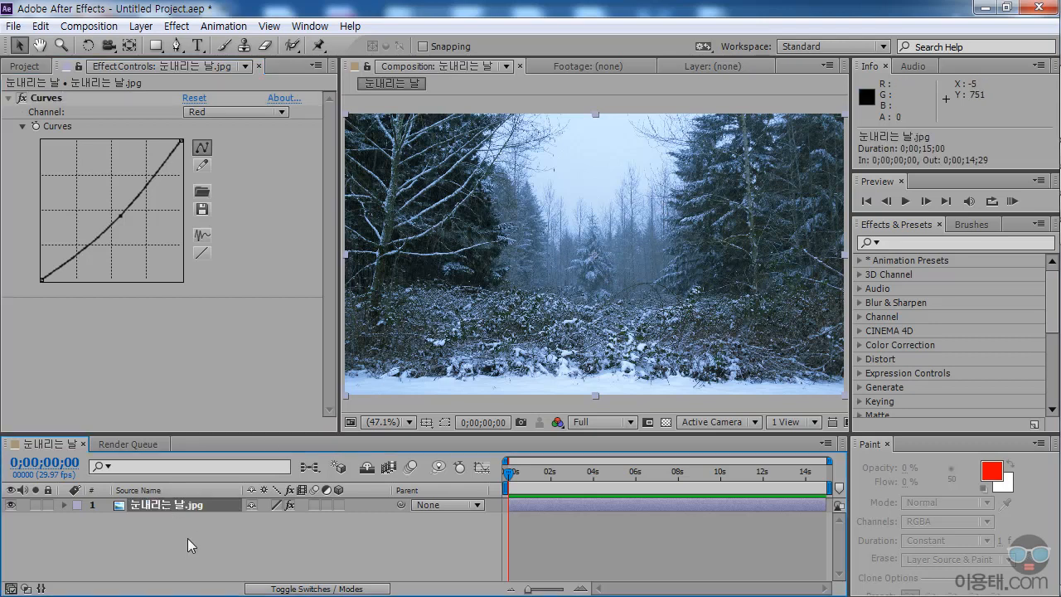
drag(285, 431, 285, 425)
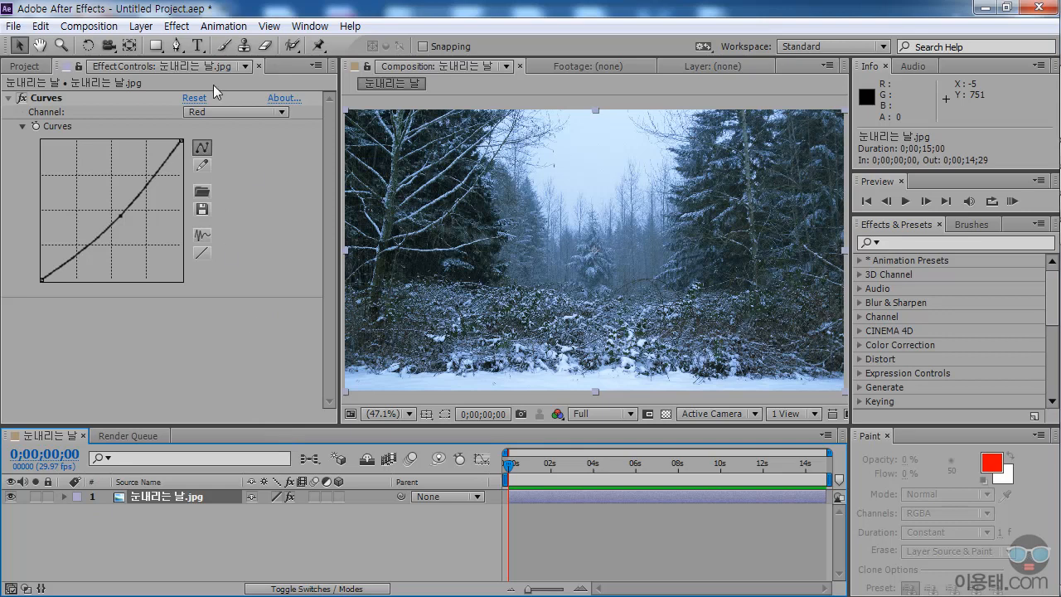
click(141, 28)
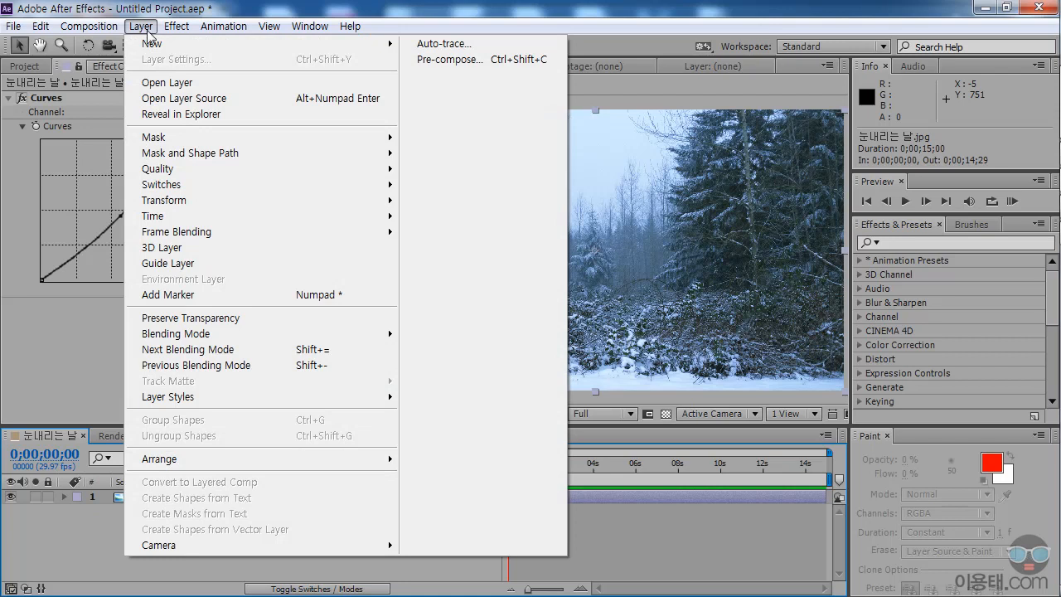
mouse_move(154, 44)
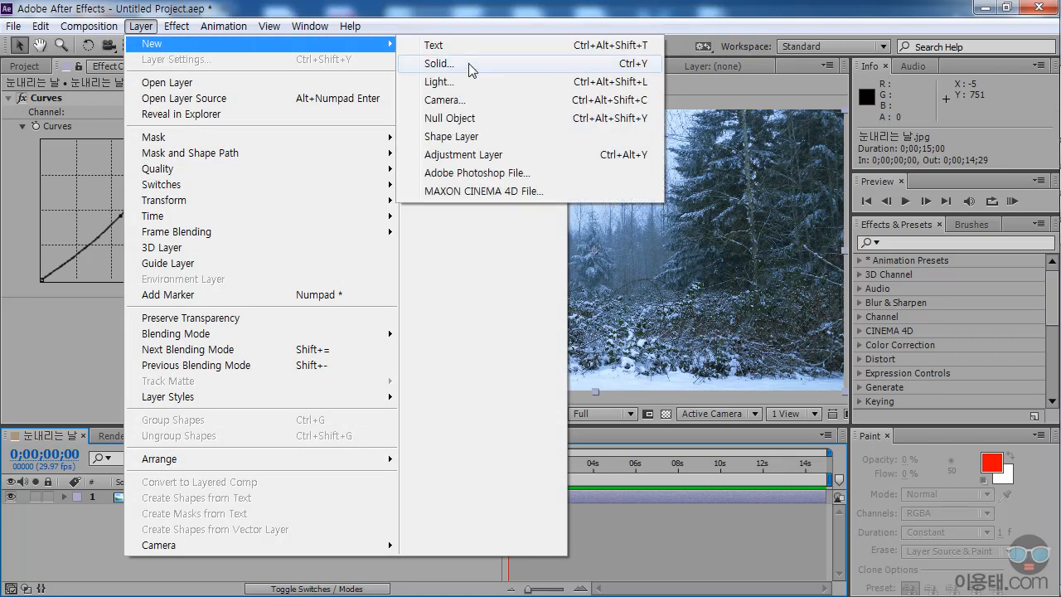
click(558, 71)
drag(693, 179, 597, 166)
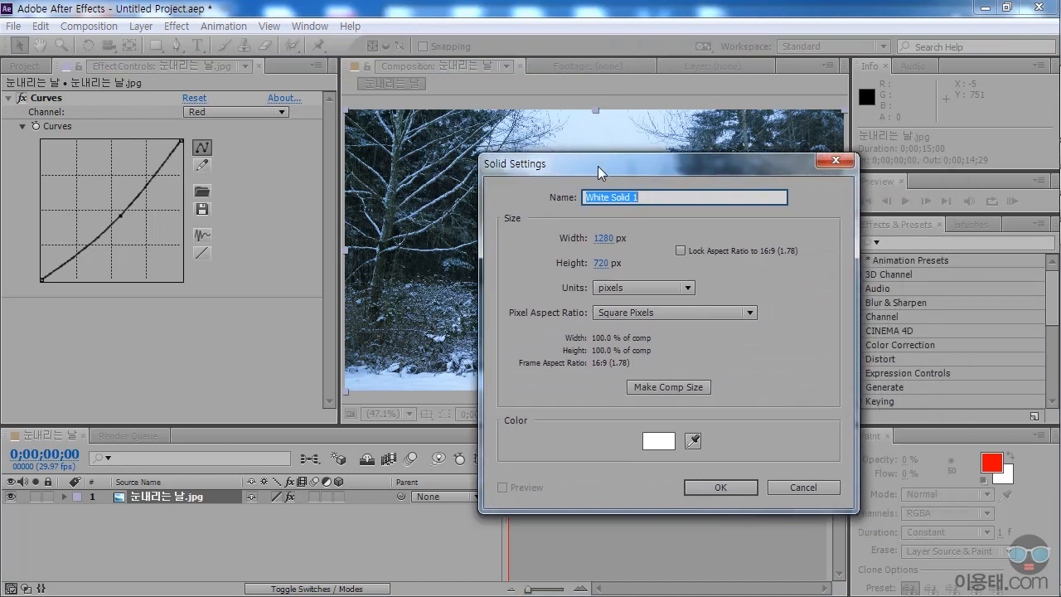
text(ㄴ)
text(내리는 점)
key(BackSpace)
text(장면)
click(723, 487)
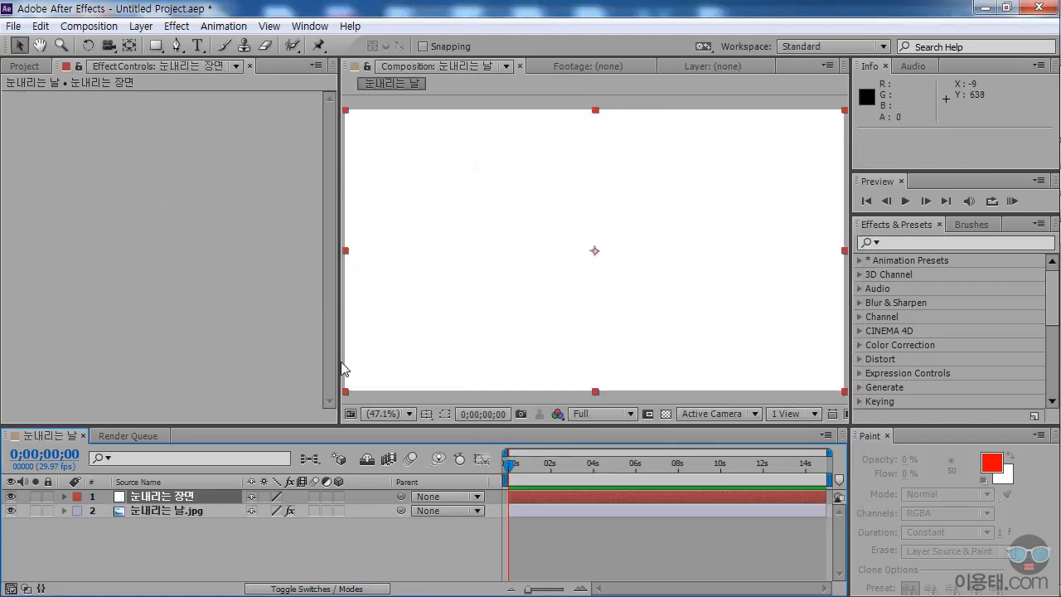
Step: Apply the Trapcode Particular effect to the 눈내리는 장면 solid layer
click(175, 26)
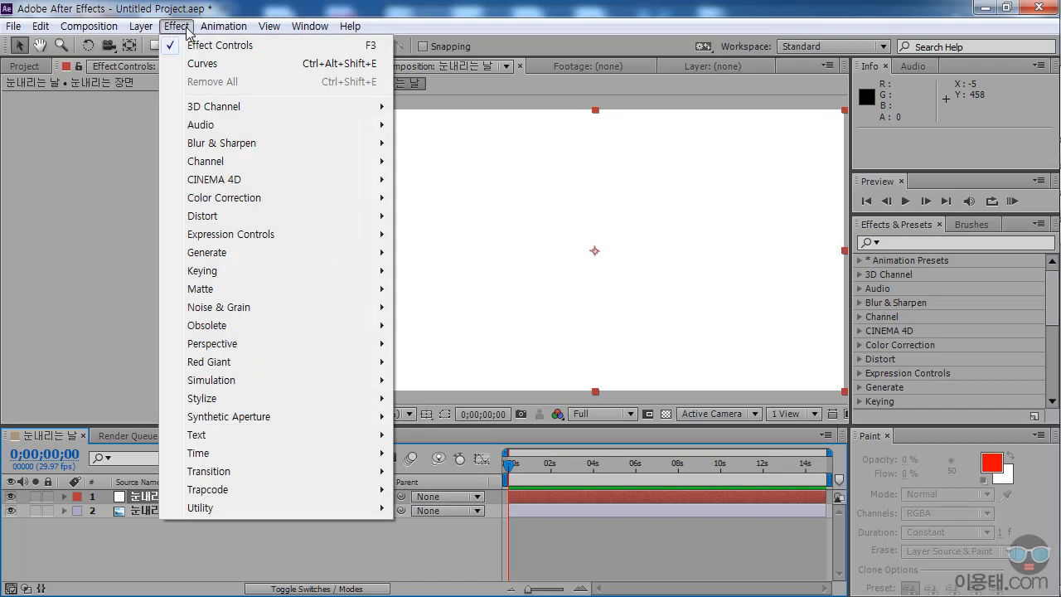
mouse_move(278, 494)
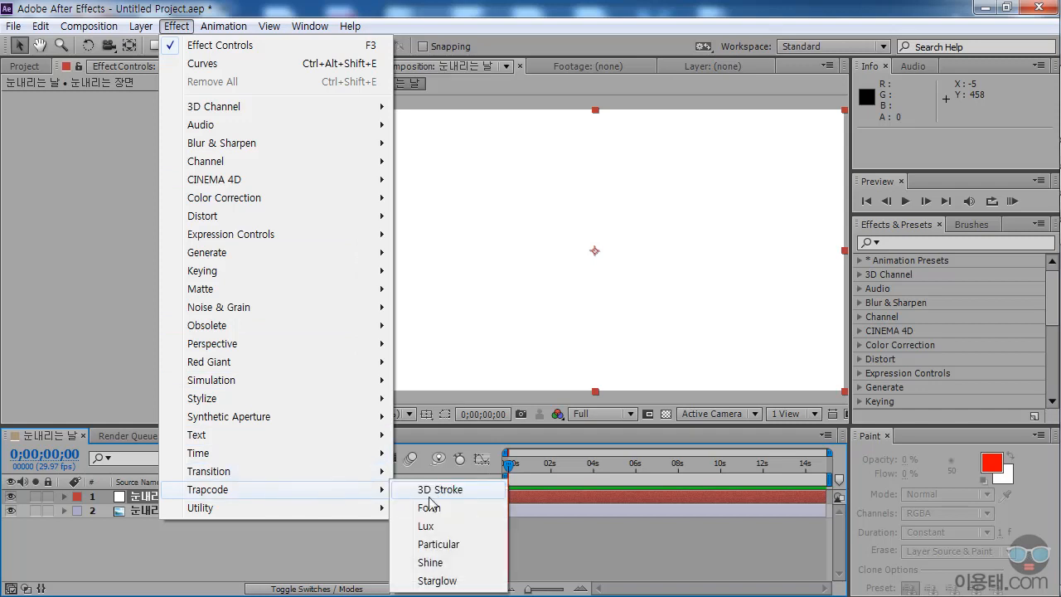
click(452, 549)
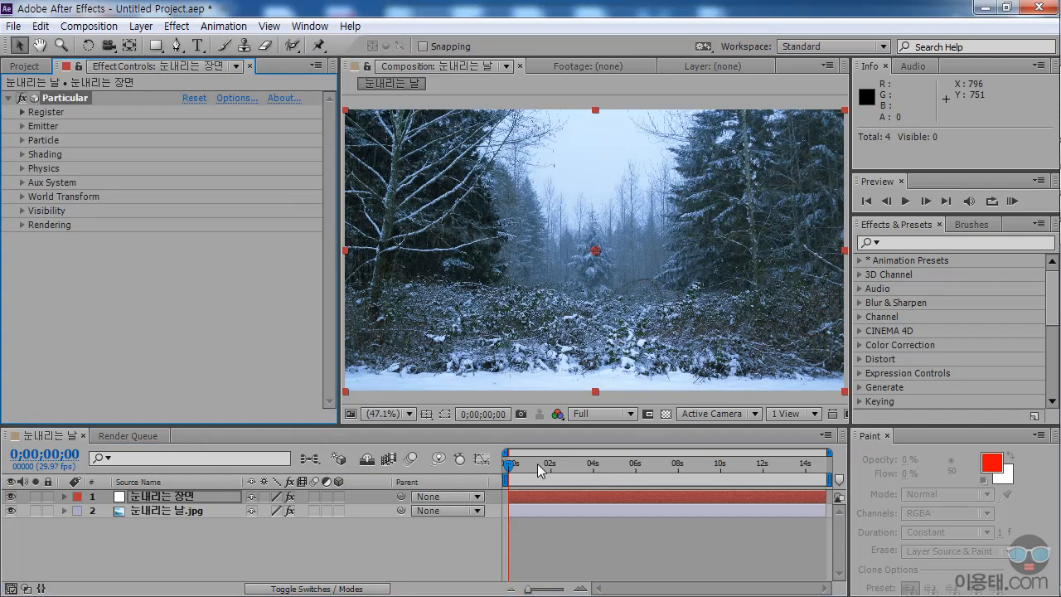
Step: Preview the default particle burst over several seconds and set the emitter type to Box
drag(512, 465, 647, 469)
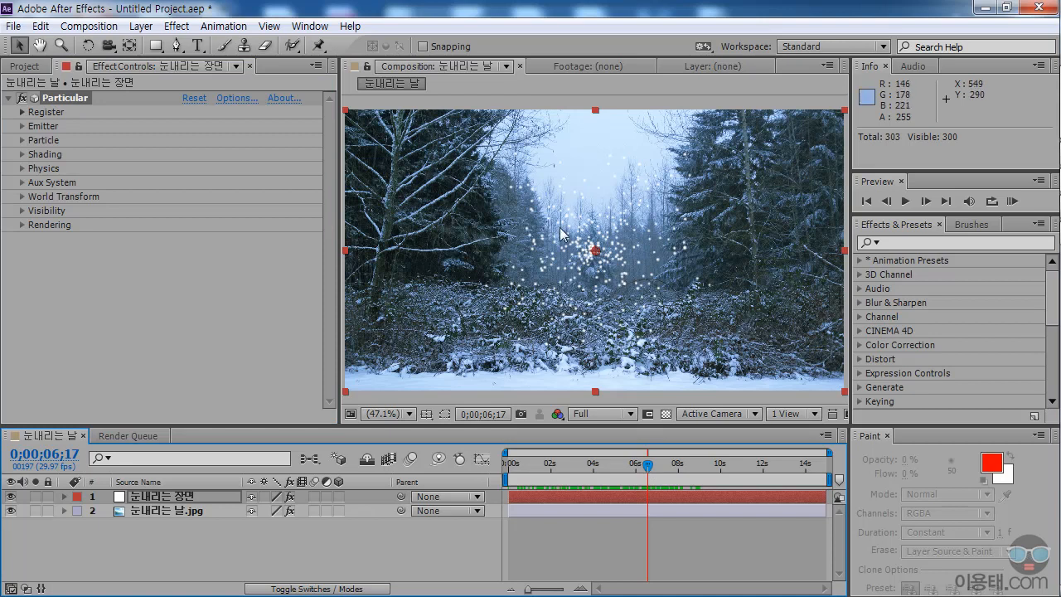
drag(649, 466, 699, 467)
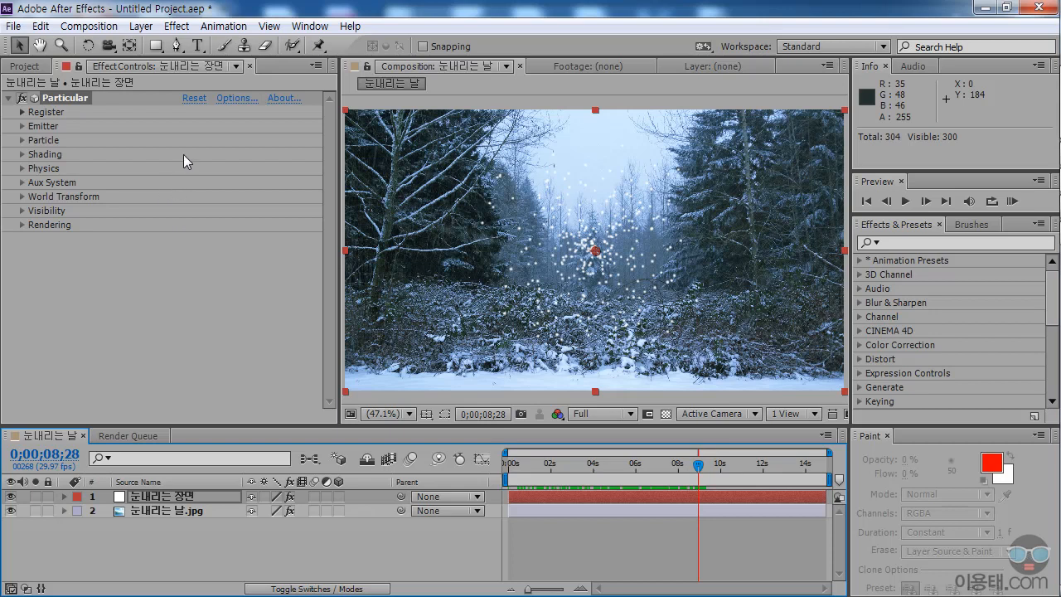
click(18, 125)
click(22, 126)
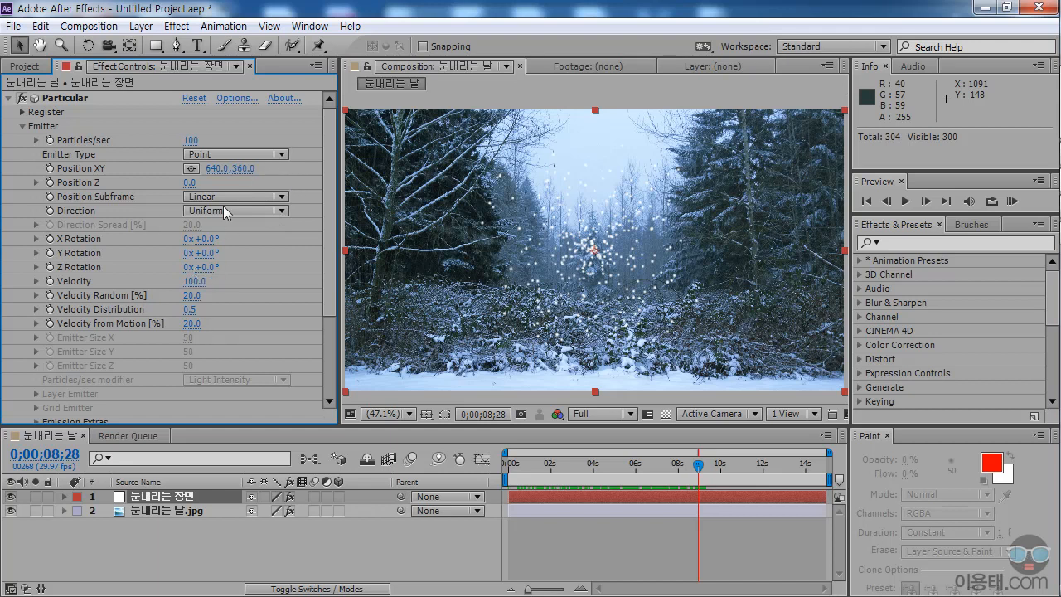
click(245, 155)
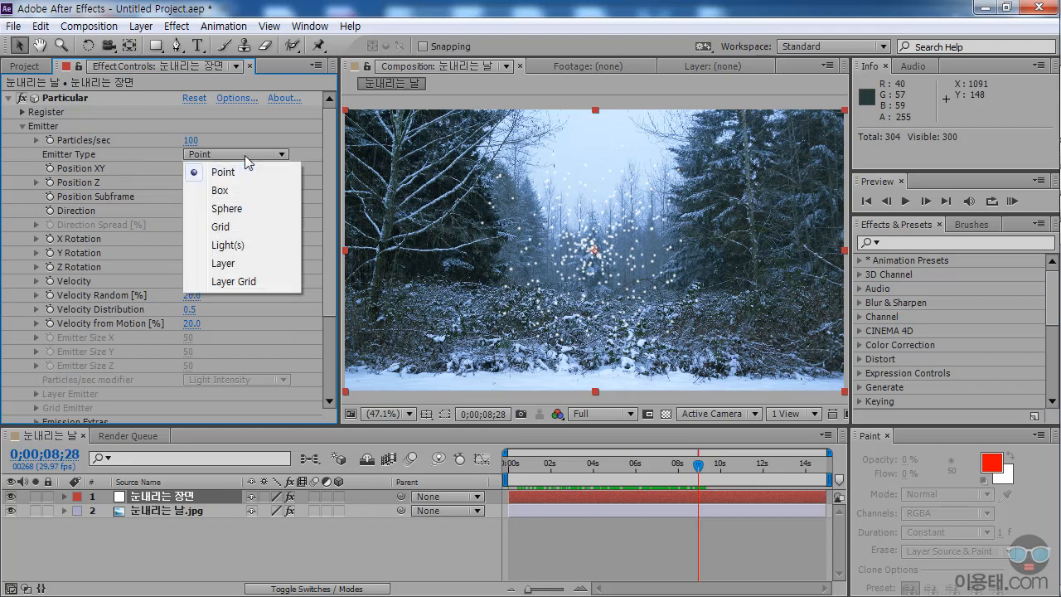
click(239, 191)
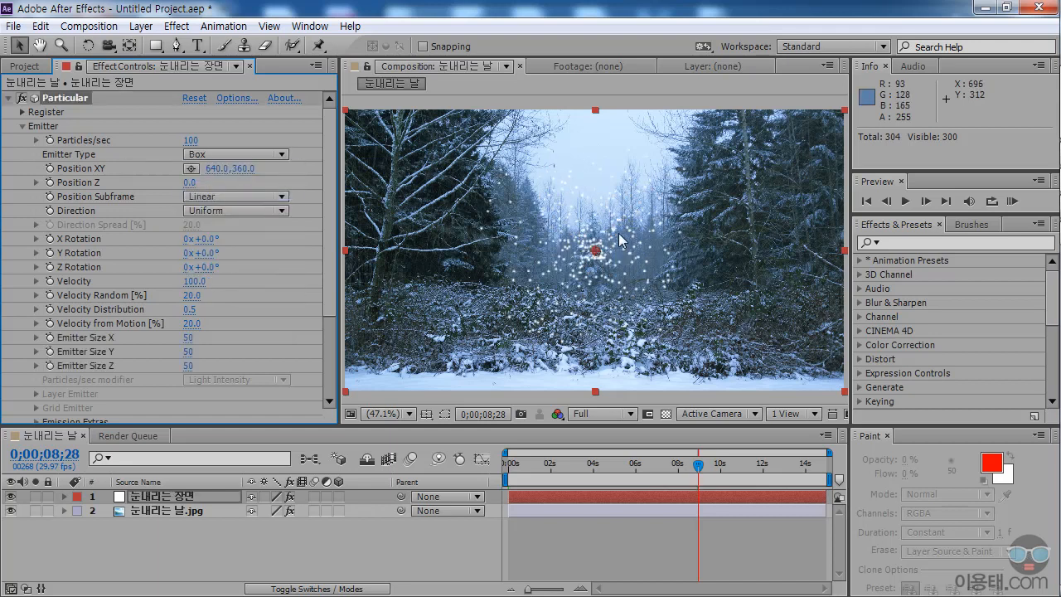
Step: Move the emitter to the top edge of the frame with Position XY 640.0, 0.0 and check the motion over time
mouse_move(329, 274)
mouse_down()
mouse_move(331, 295)
mouse_move(331, 278)
mouse_up()
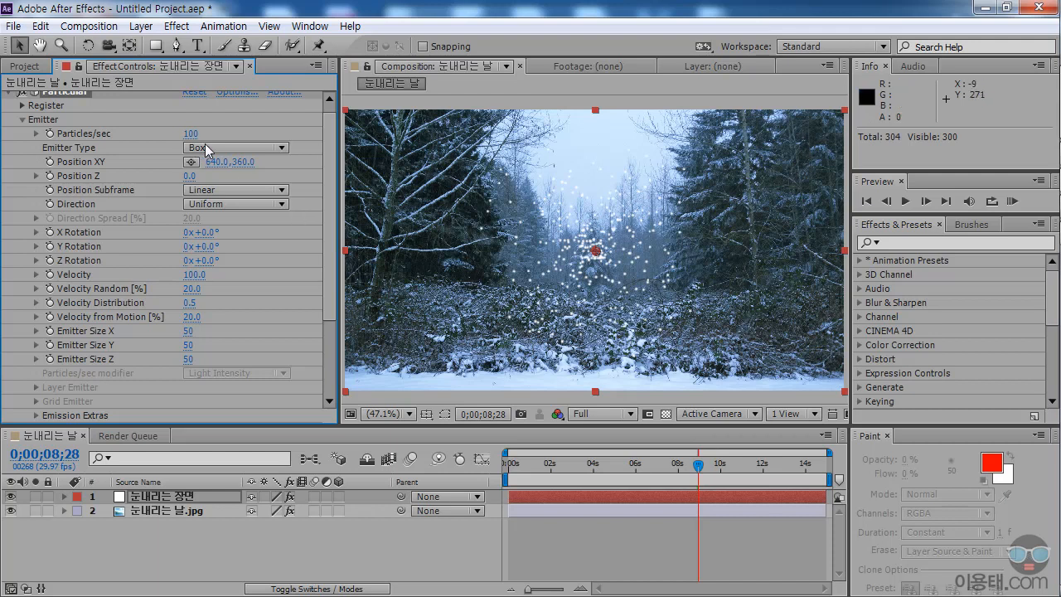
drag(241, 168, 100, 161)
click(246, 165)
key(Return)
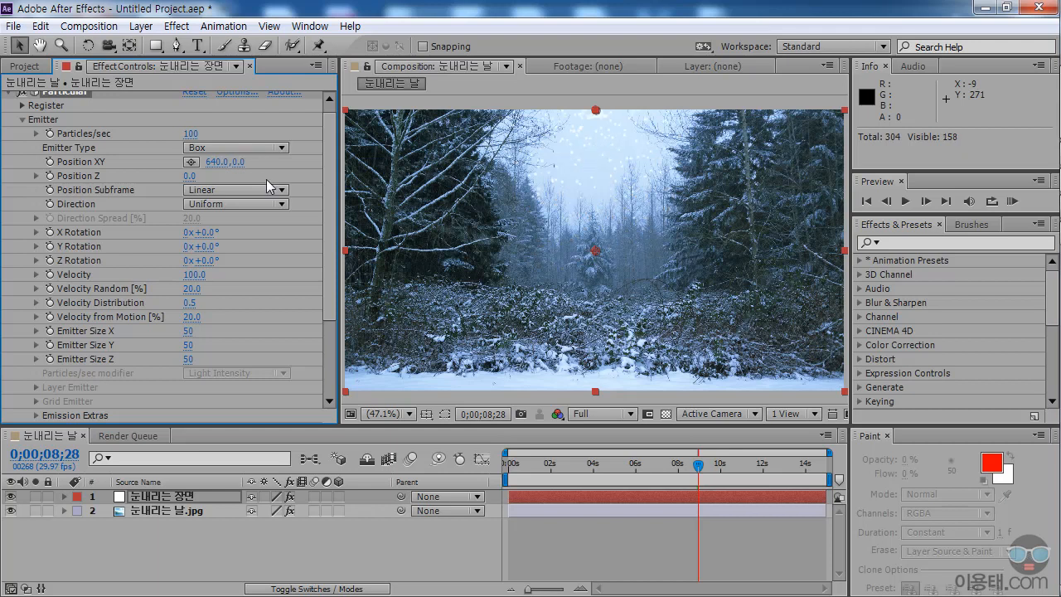
drag(557, 465, 658, 463)
drag(581, 465, 664, 468)
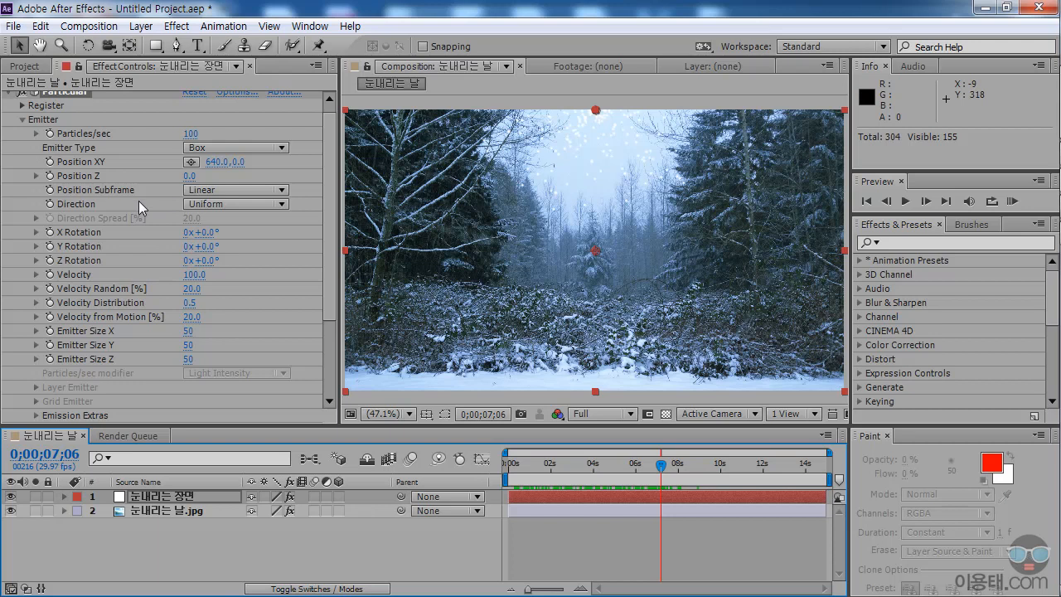
Step: Make the particles stream downward by setting the emitter's Direction to Directional and X Rotation to -90°
click(219, 204)
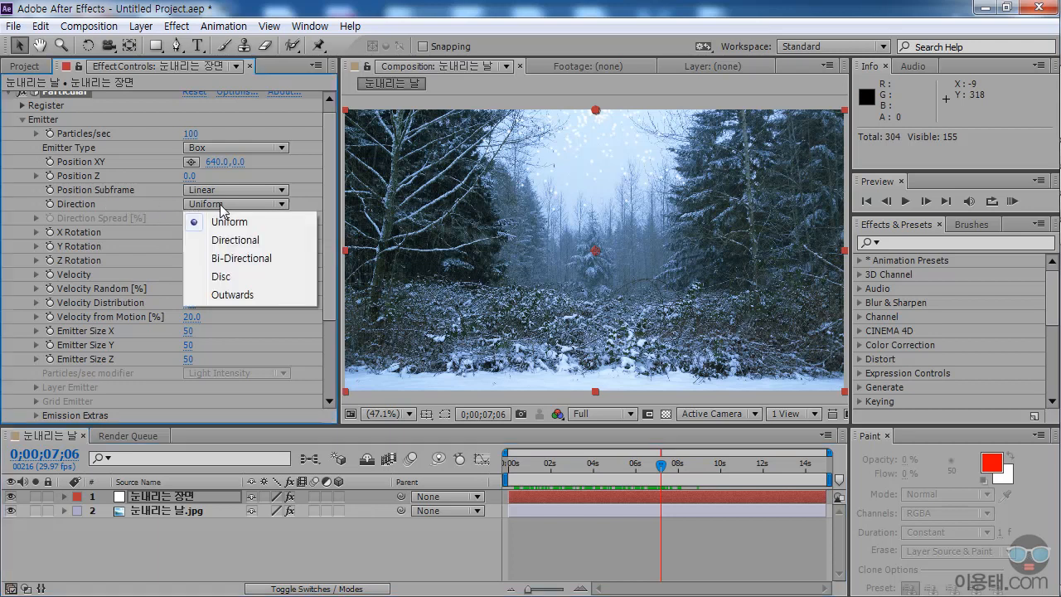
click(273, 242)
drag(562, 460, 614, 469)
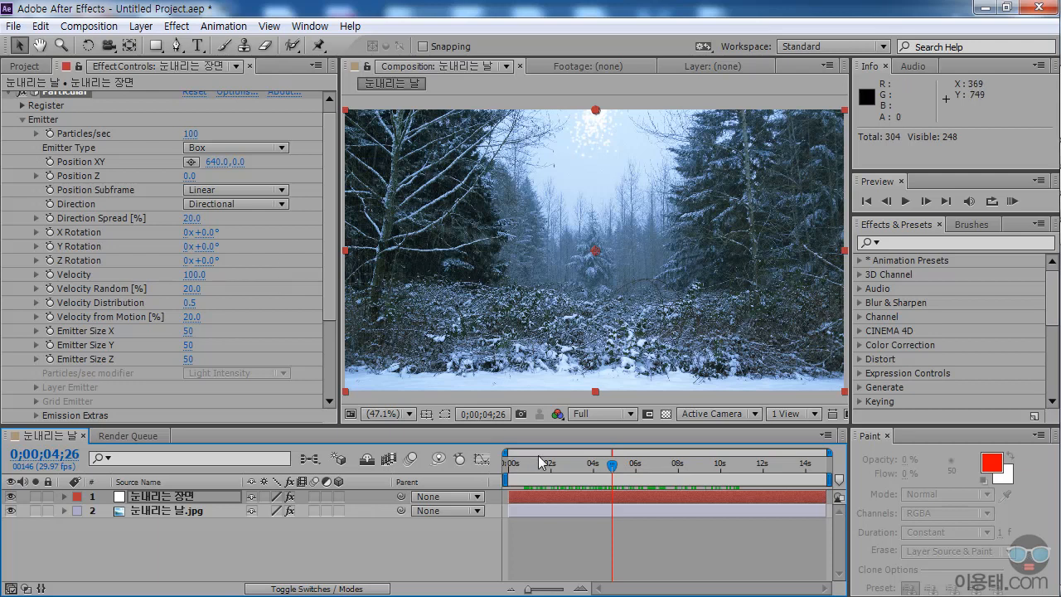
drag(529, 464, 654, 457)
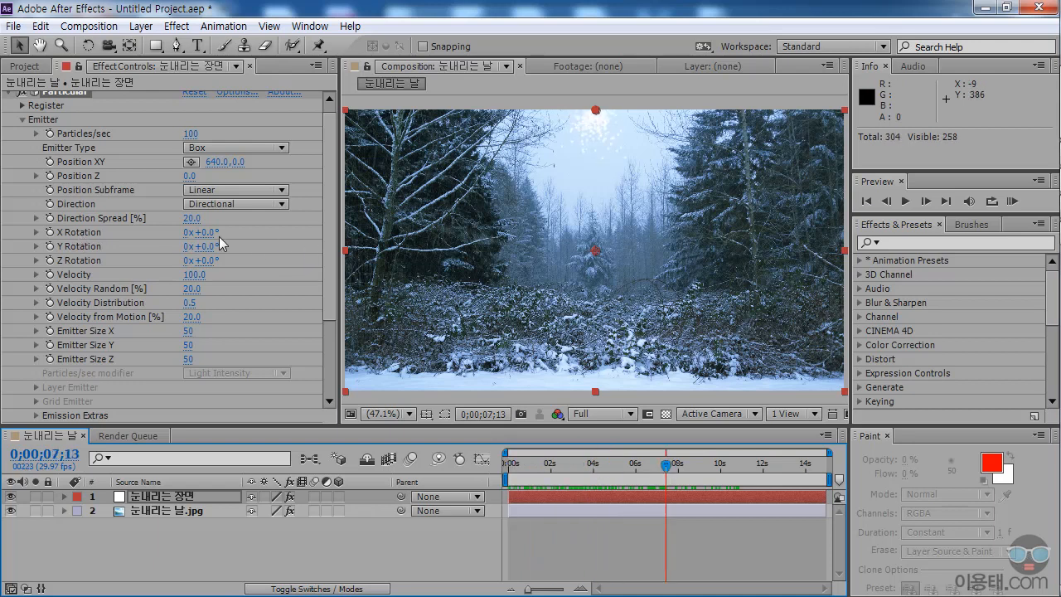
drag(208, 238, 137, 237)
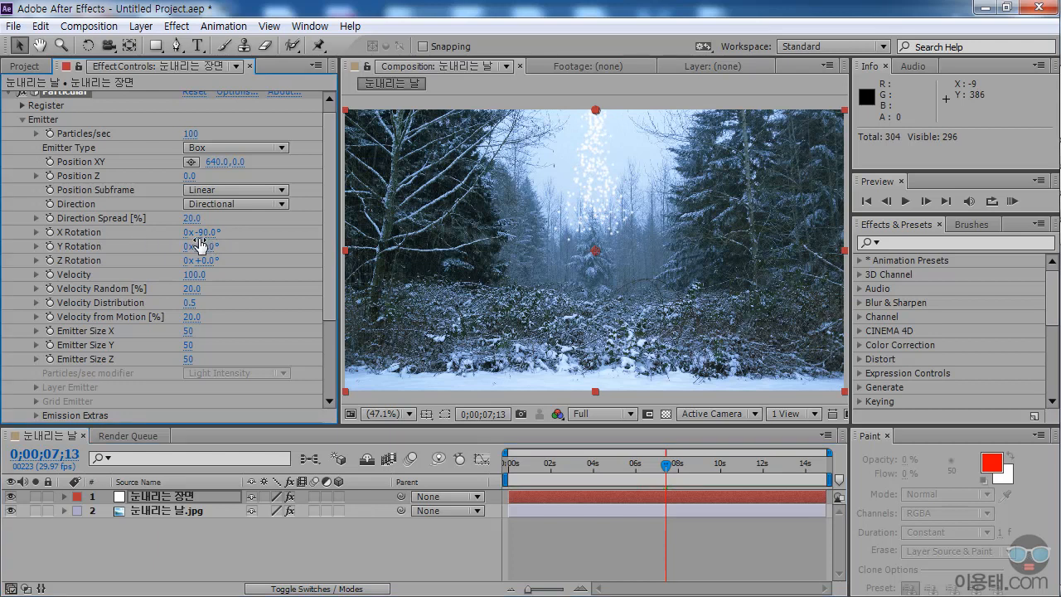
drag(523, 467, 656, 450)
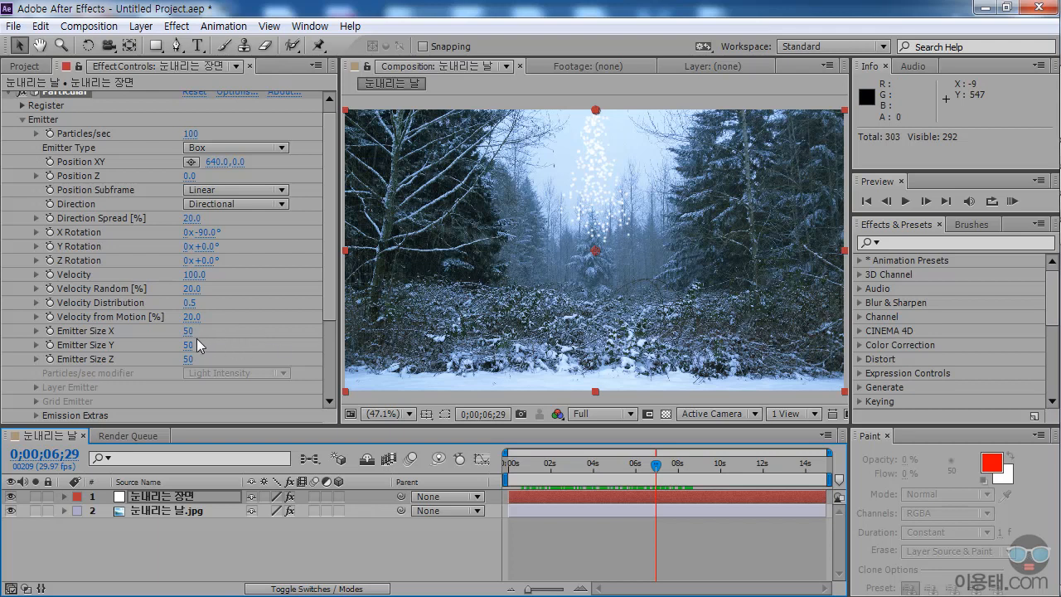
Step: Spread the emitter across the full image width by setting Emitter Size X to 2000, and check the animation
drag(188, 331, 274, 343)
drag(189, 335, 243, 349)
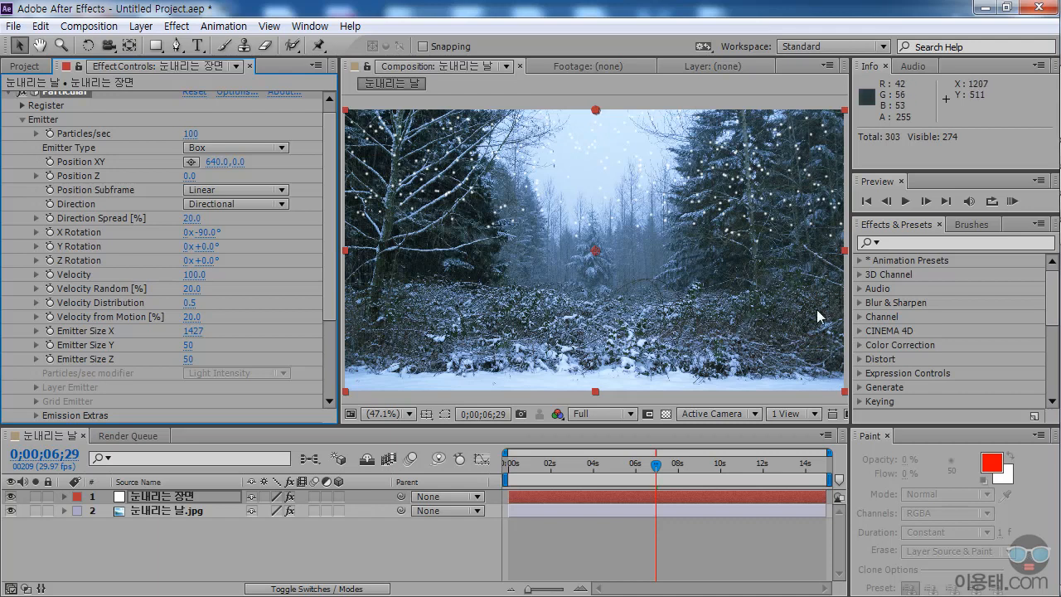
drag(190, 338, 202, 340)
click(200, 335)
text(200)
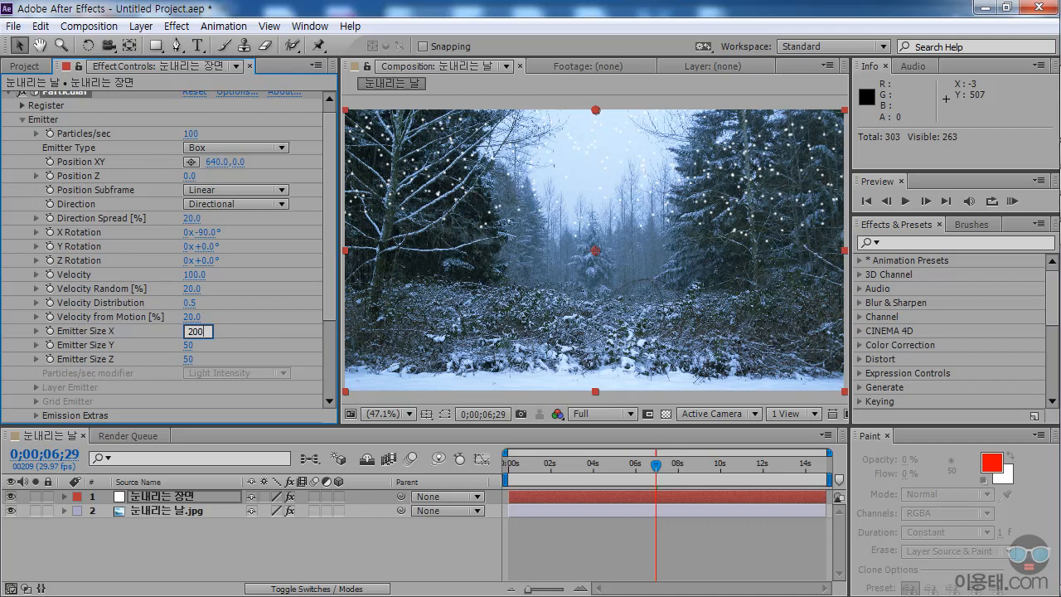
text(0)
key(Return)
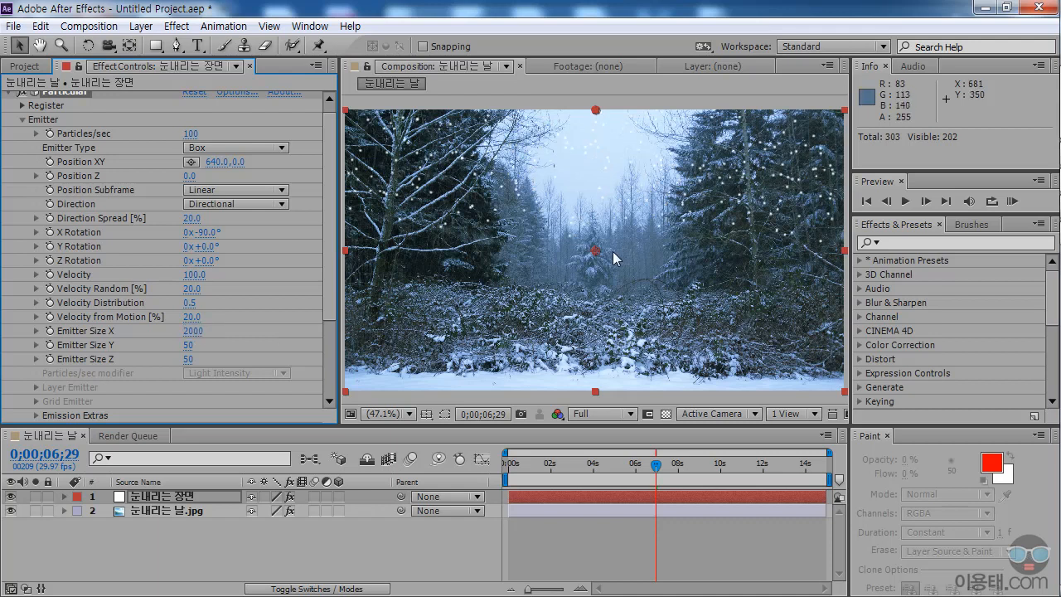
click(536, 466)
drag(537, 466, 612, 466)
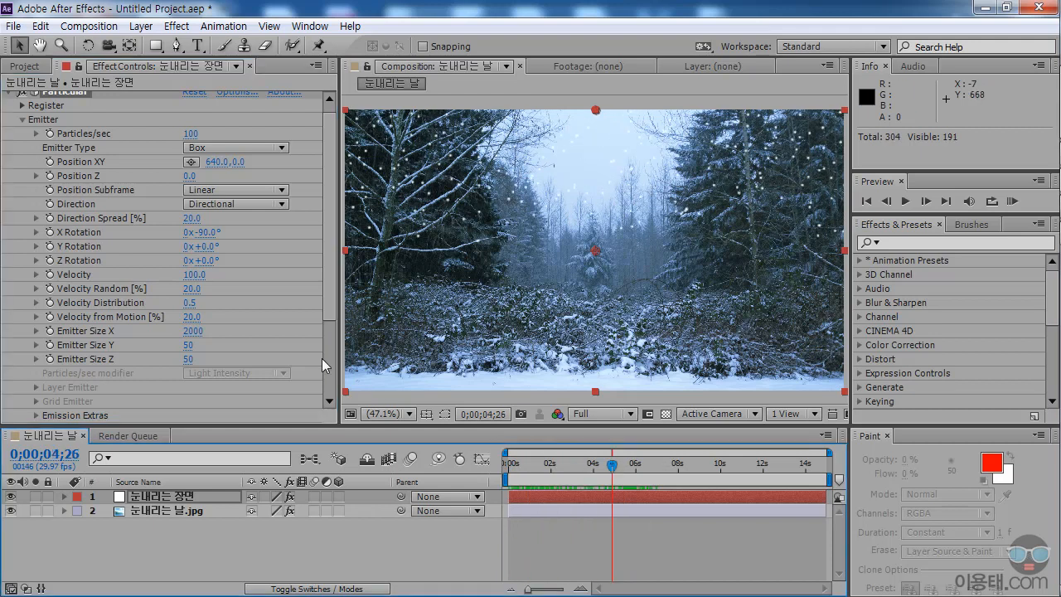
Step: Set Emitter Size Y to 3000 to give the snow depth, and check the animation
drag(203, 344, 405, 347)
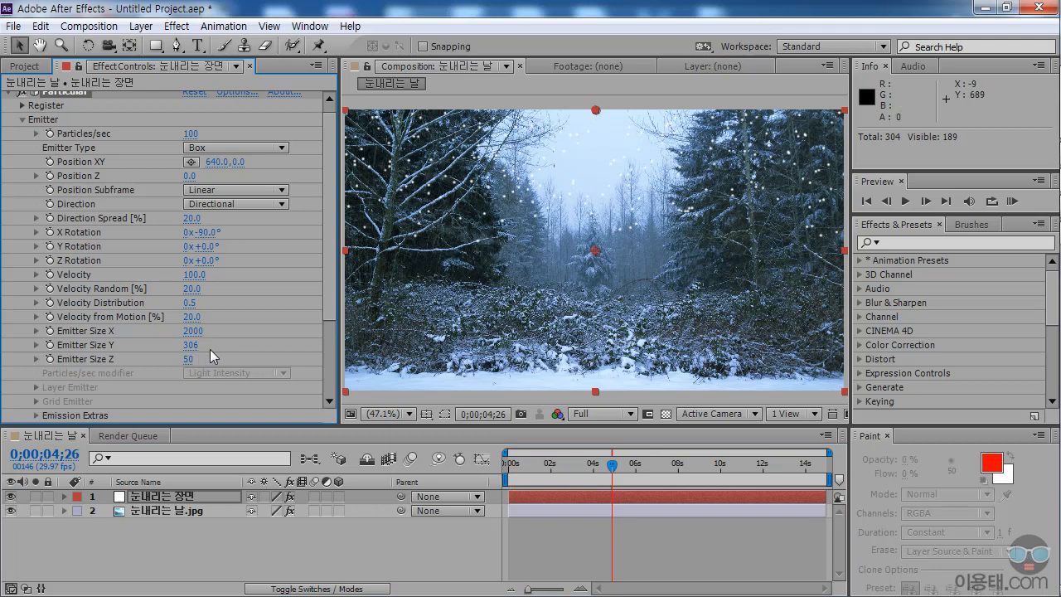
drag(191, 345, 536, 345)
mouse_move(191, 355)
mouse_down()
mouse_move(242, 343)
mouse_move(188, 353)
mouse_move(199, 352)
mouse_up()
drag(707, 345, 259, 350)
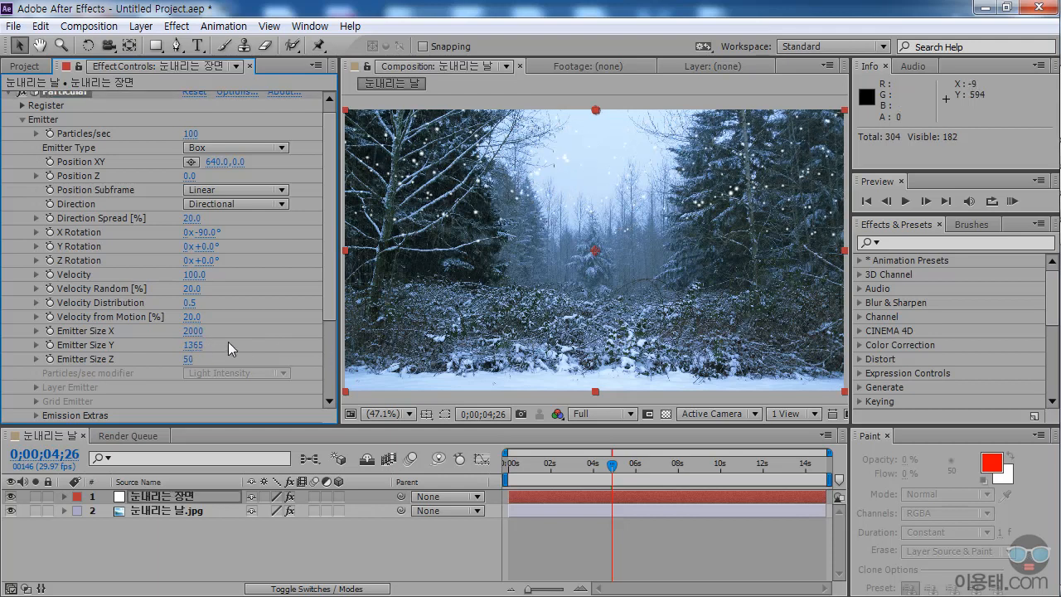
click(194, 345)
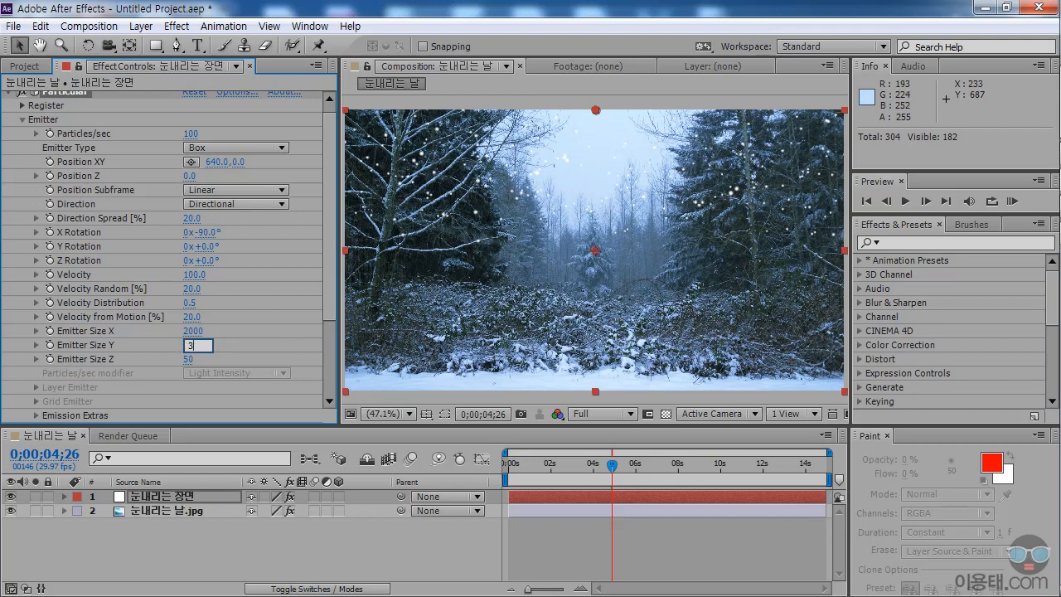
key(Return)
drag(560, 464, 631, 480)
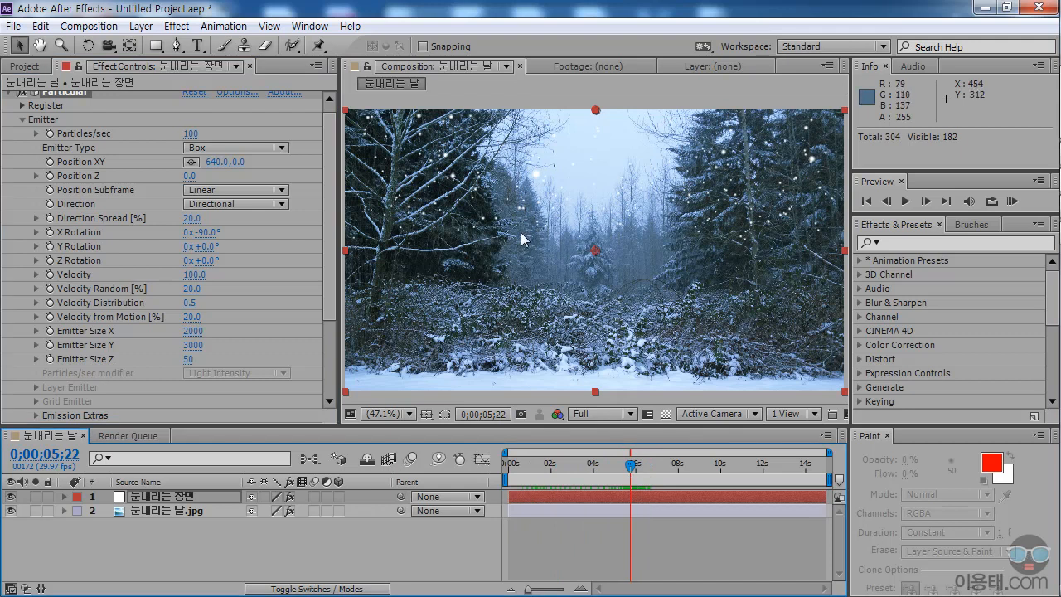
drag(581, 466, 654, 466)
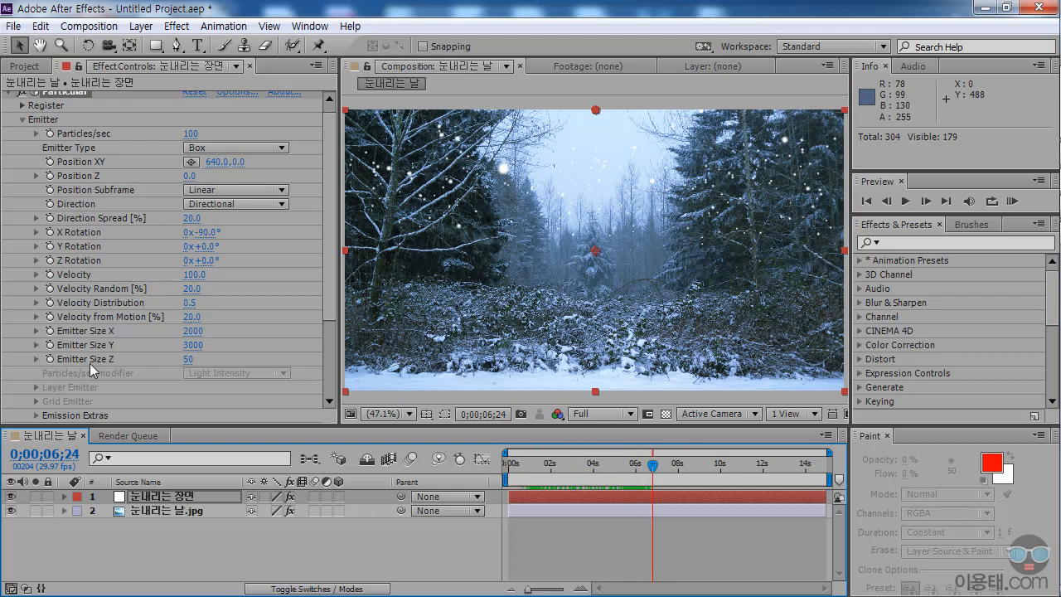
Step: Set Emitter Size Z to 500 and preview the snowfall from the start of the composition
mouse_move(189, 359)
mouse_down()
mouse_move(432, 358)
mouse_move(190, 369)
mouse_up()
click(188, 359)
key(Return)
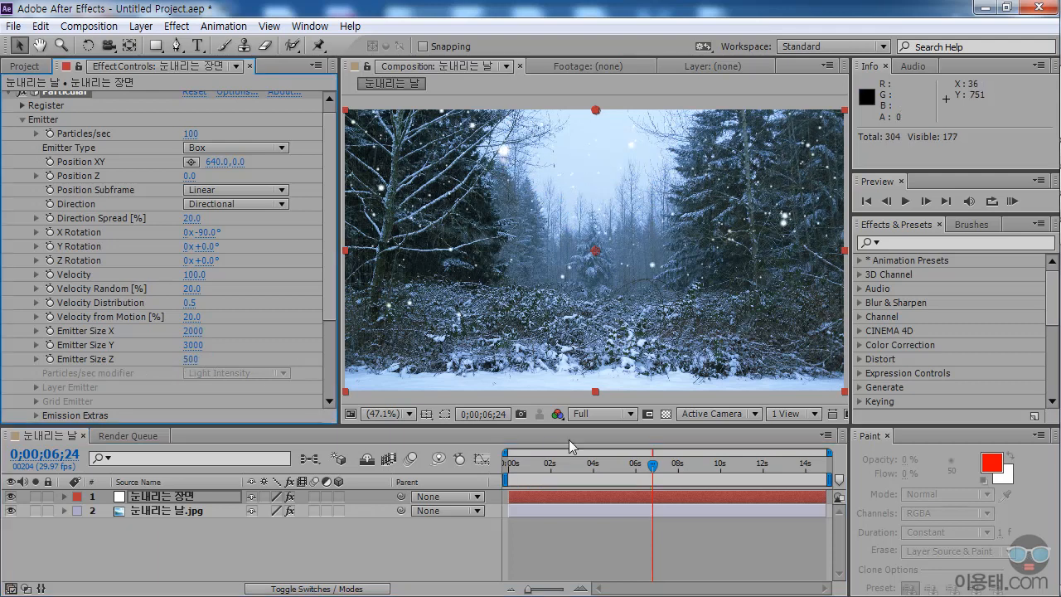
drag(654, 466, 505, 461)
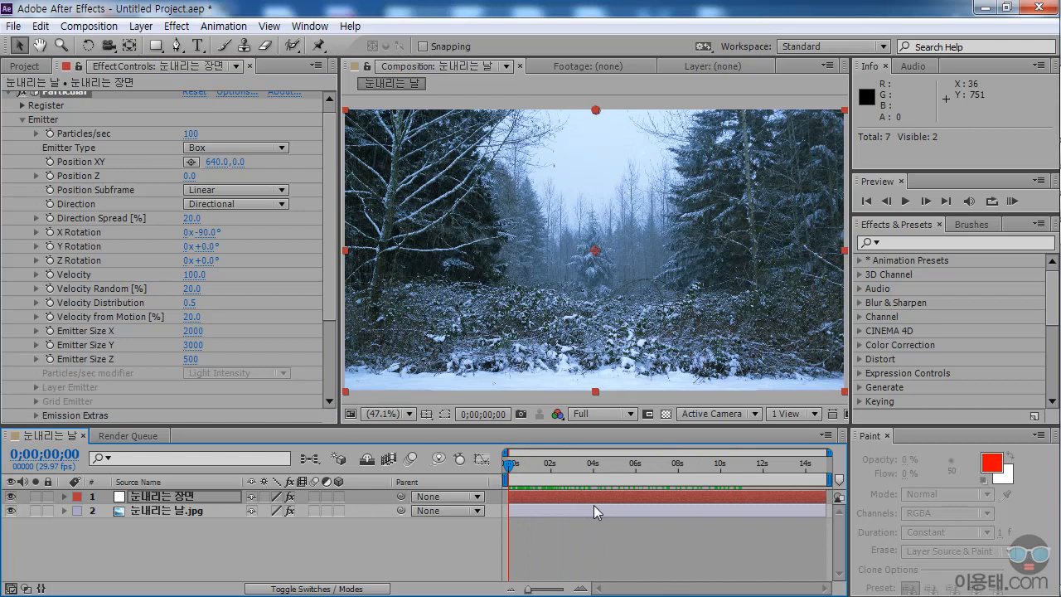
key(space)
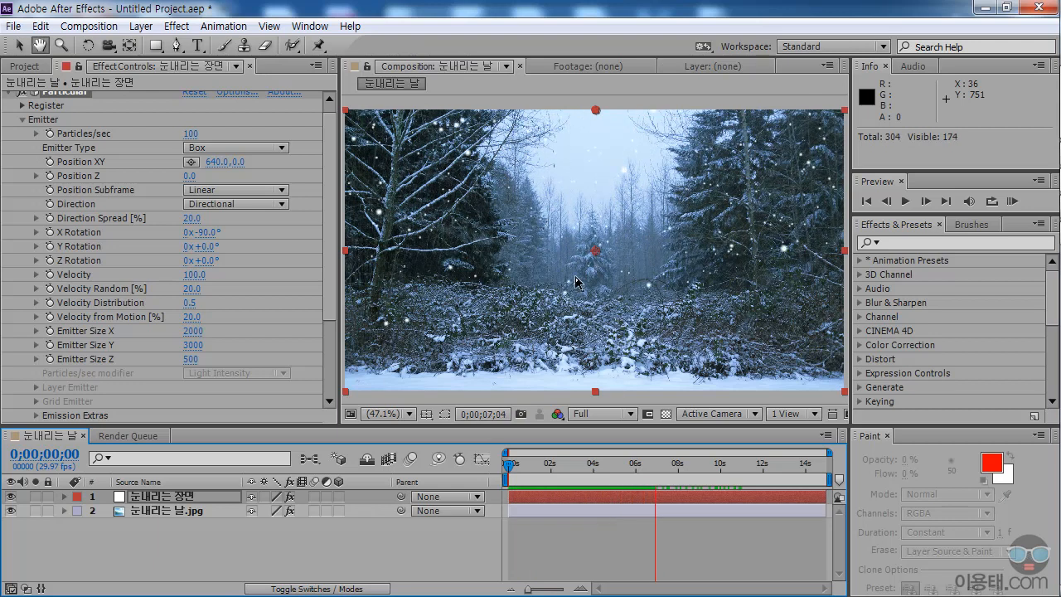
key(space)
drag(524, 465, 580, 471)
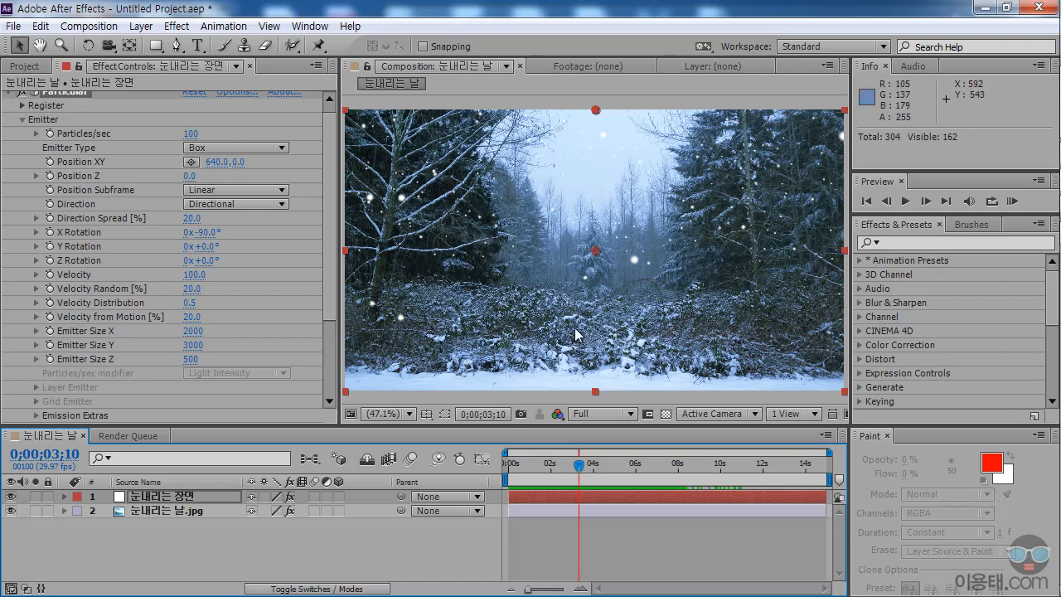
drag(579, 466, 623, 470)
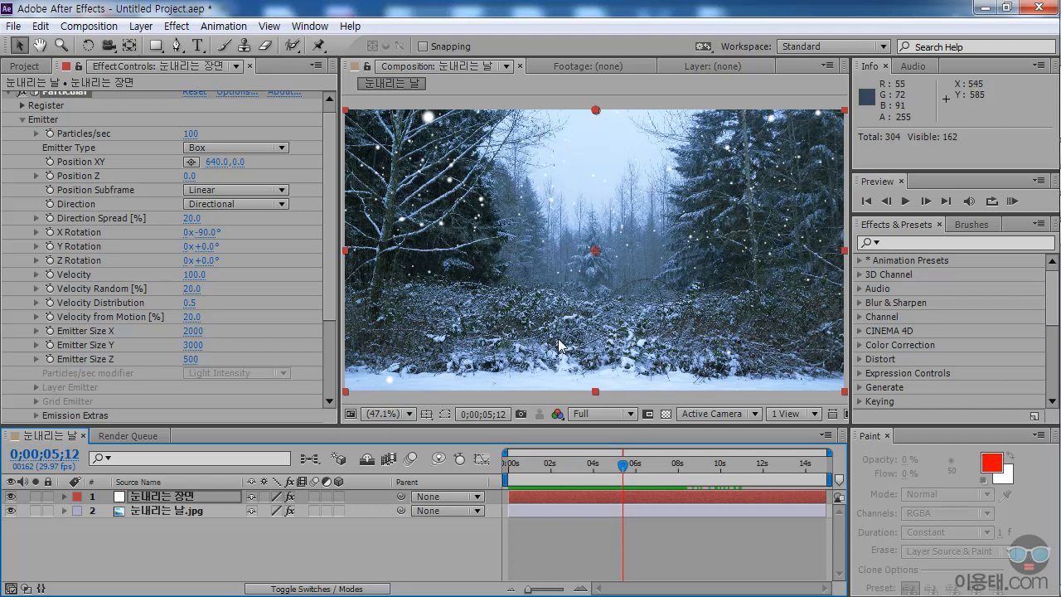
drag(585, 468, 704, 467)
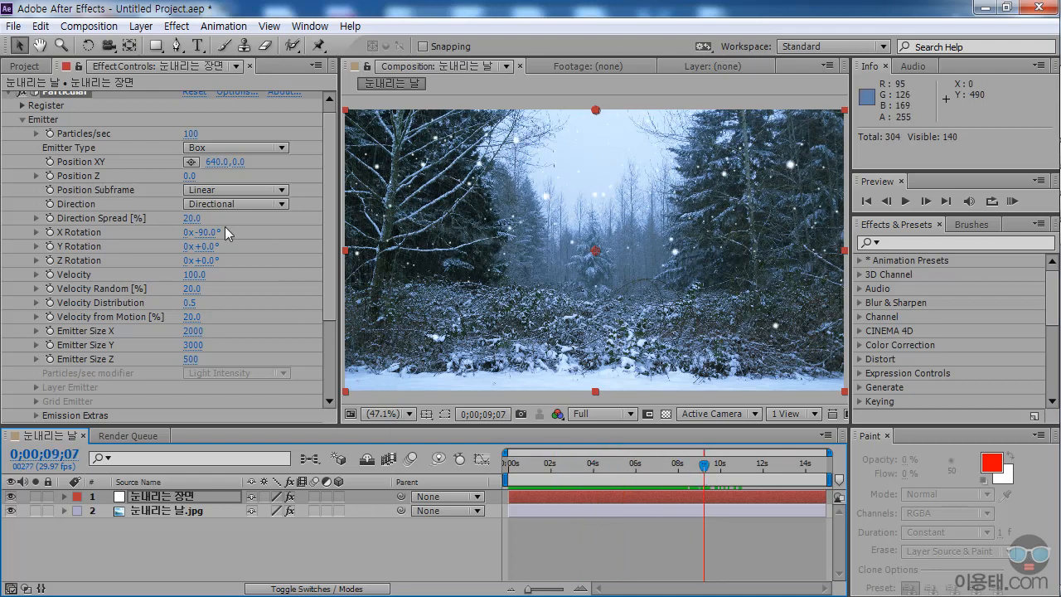
Step: Set the particle Life to 8 seconds so flakes reach the ground, and check the snowfall at several times
drag(333, 239, 330, 340)
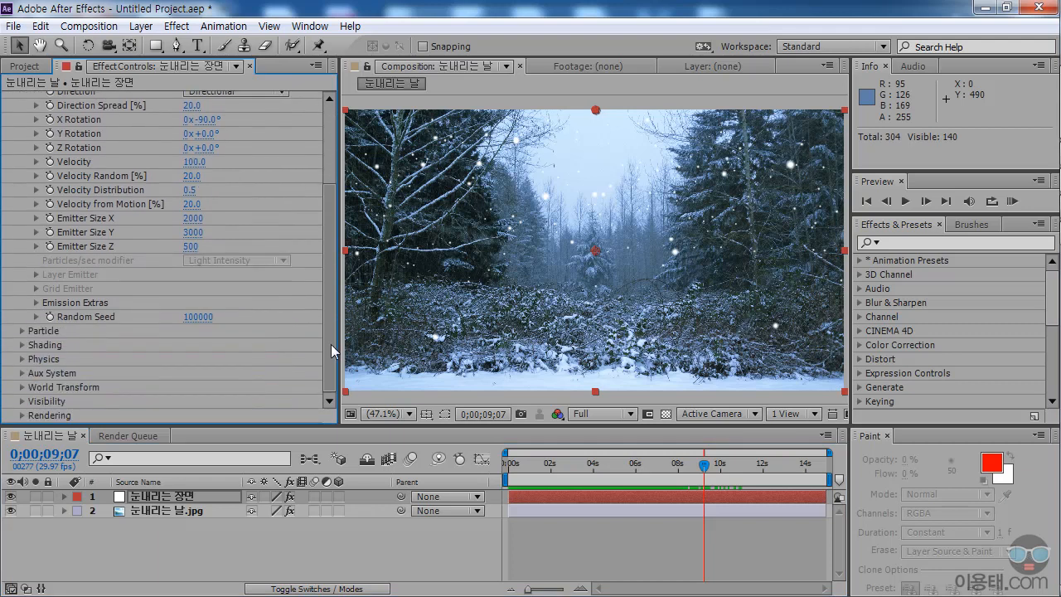
click(21, 331)
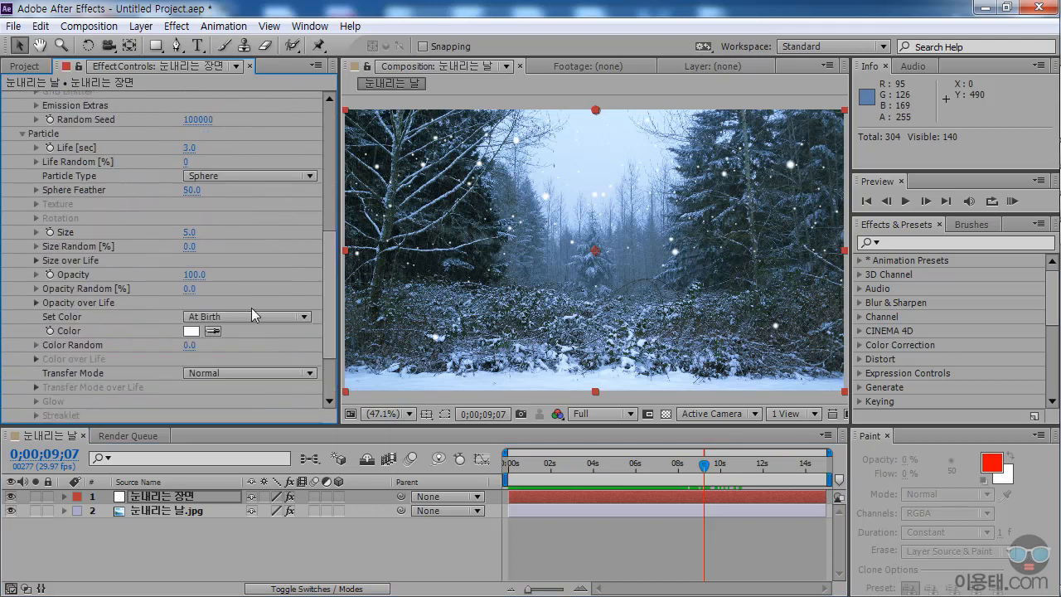
drag(537, 466, 683, 481)
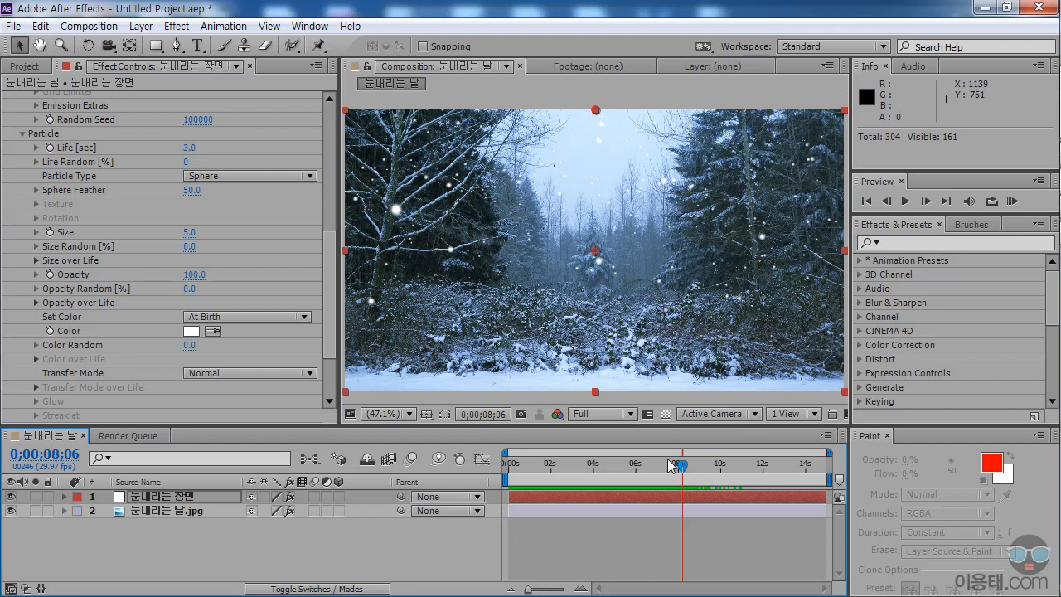
drag(681, 471, 714, 478)
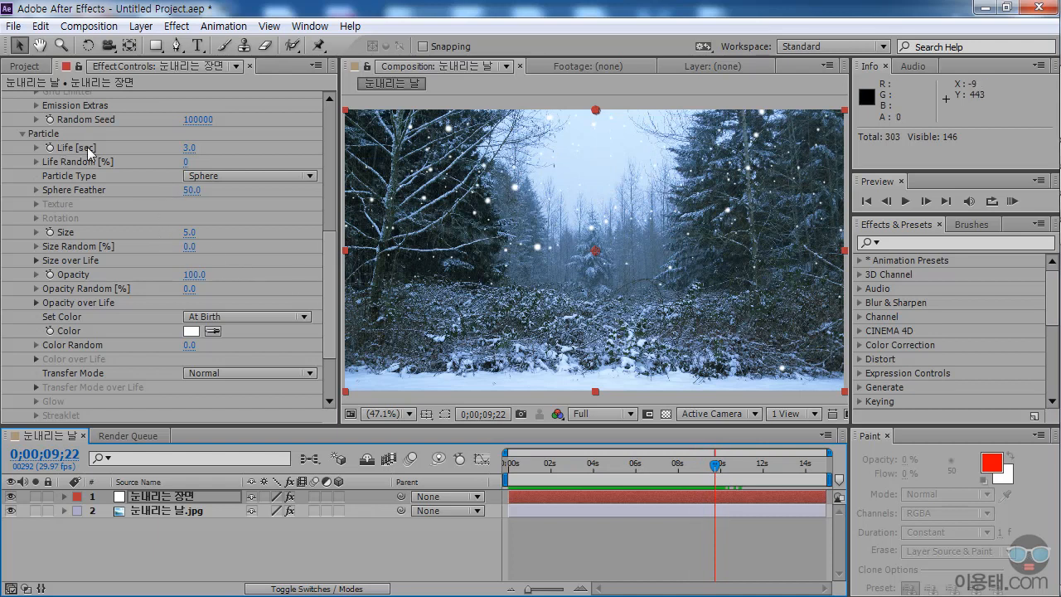
click(189, 147)
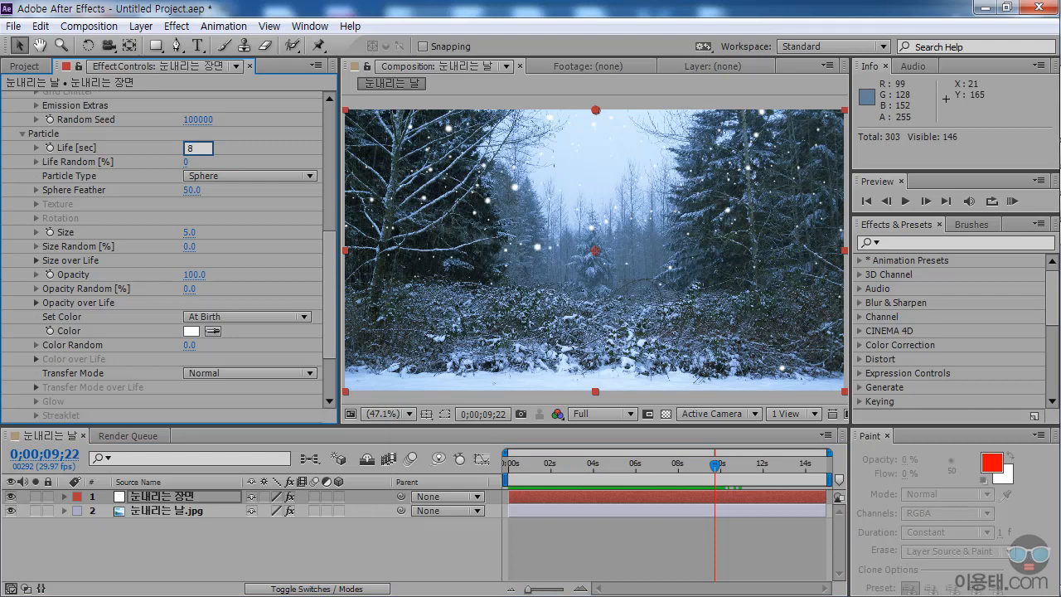
key(Return)
drag(519, 464, 555, 454)
click(723, 469)
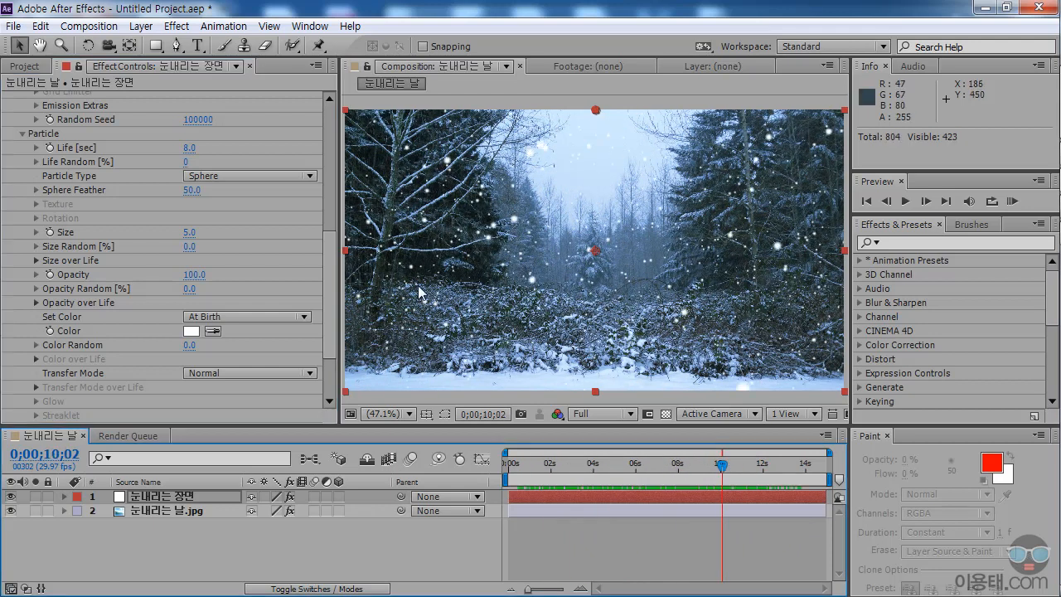
drag(572, 464, 616, 467)
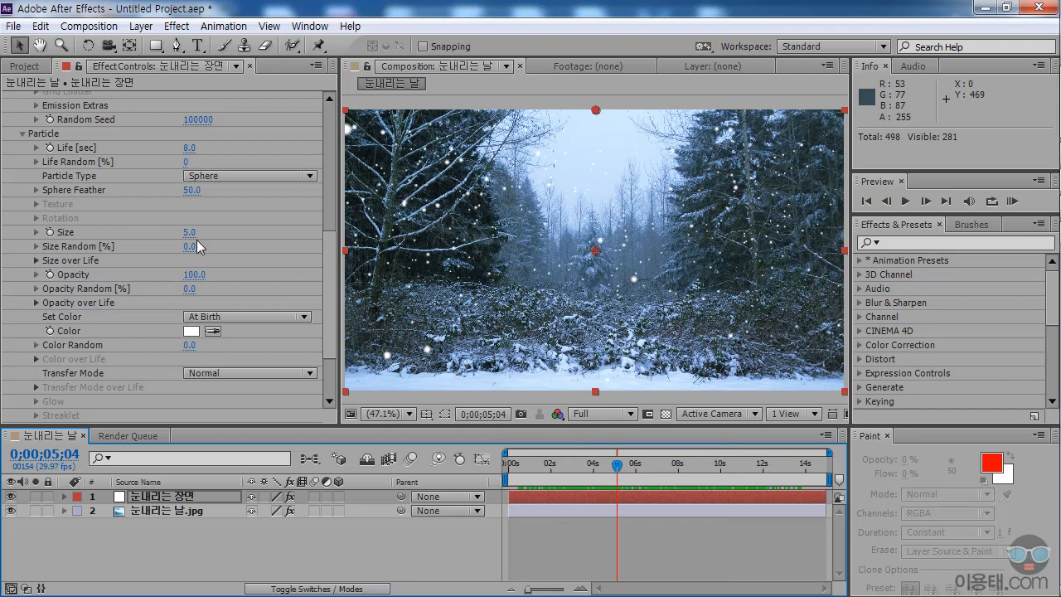
Step: Enlarge the snowflakes by setting the particle Size to 6, and check the snowfall at several times
drag(189, 235, 197, 238)
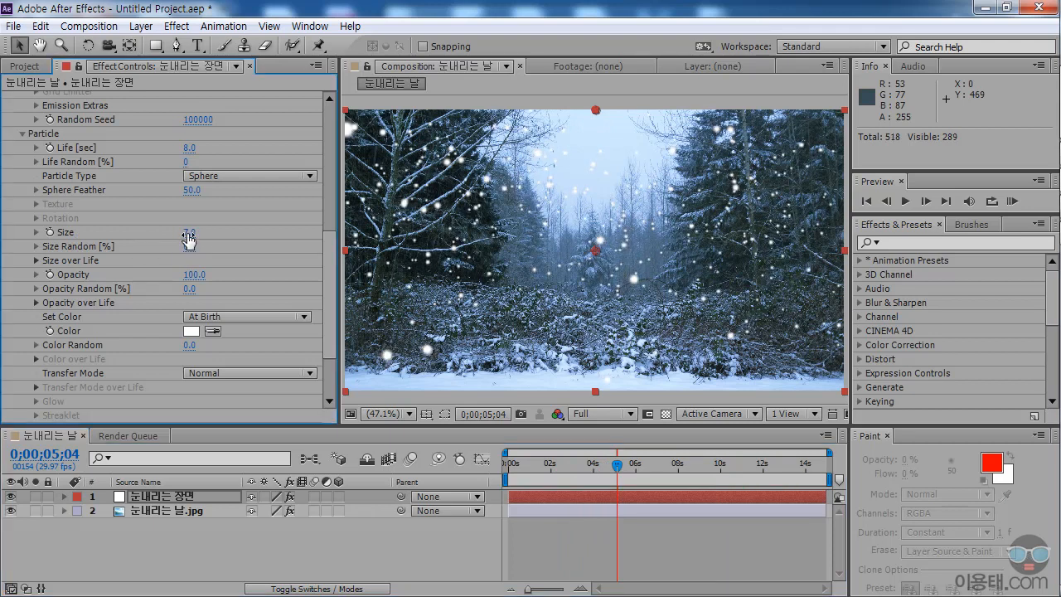
click(189, 233)
text(6)
key(Return)
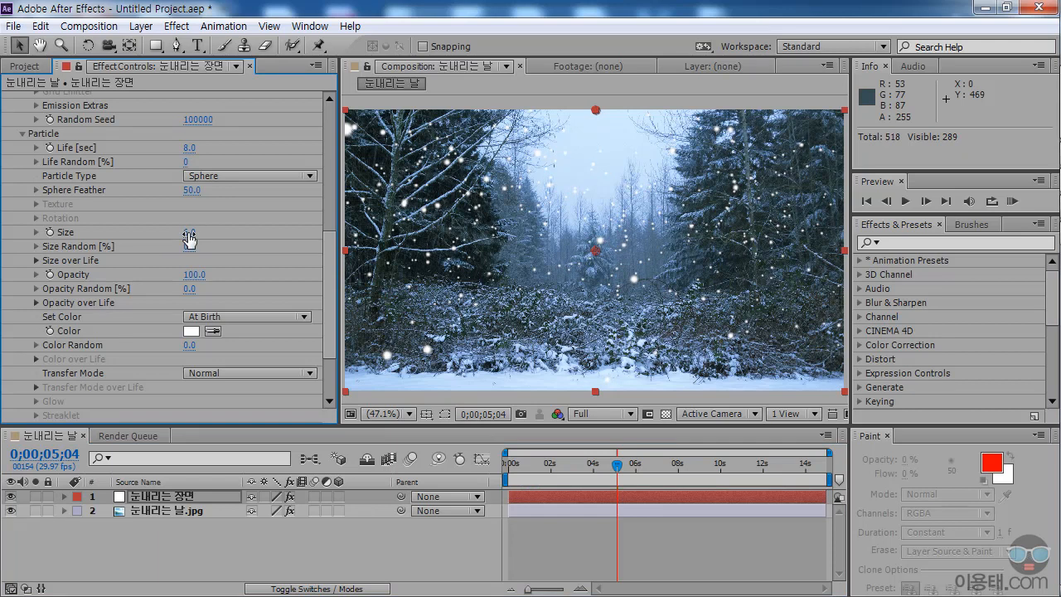
click(573, 463)
drag(552, 463, 620, 468)
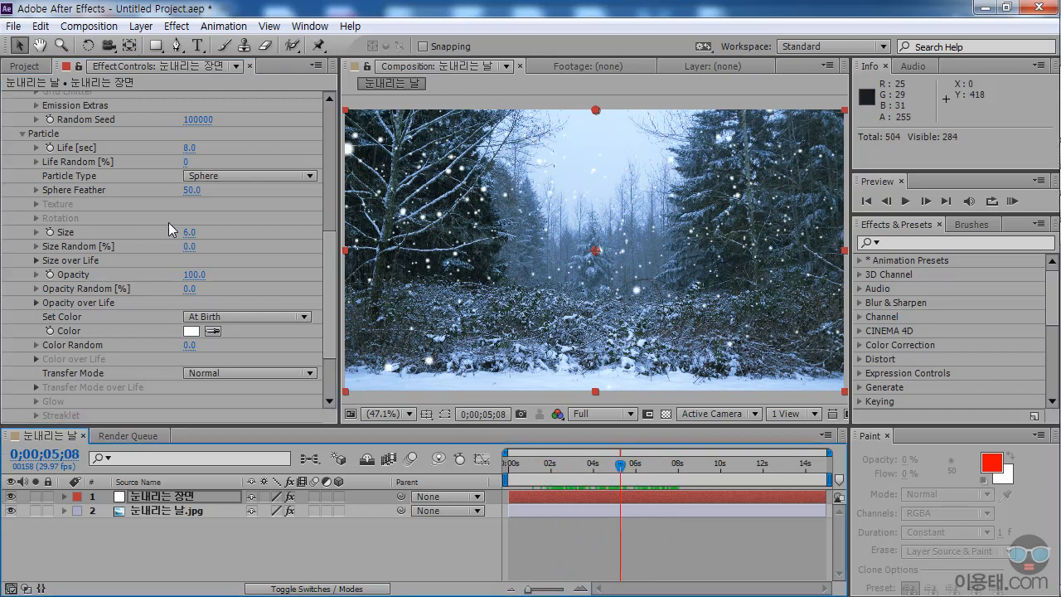
drag(620, 466, 657, 472)
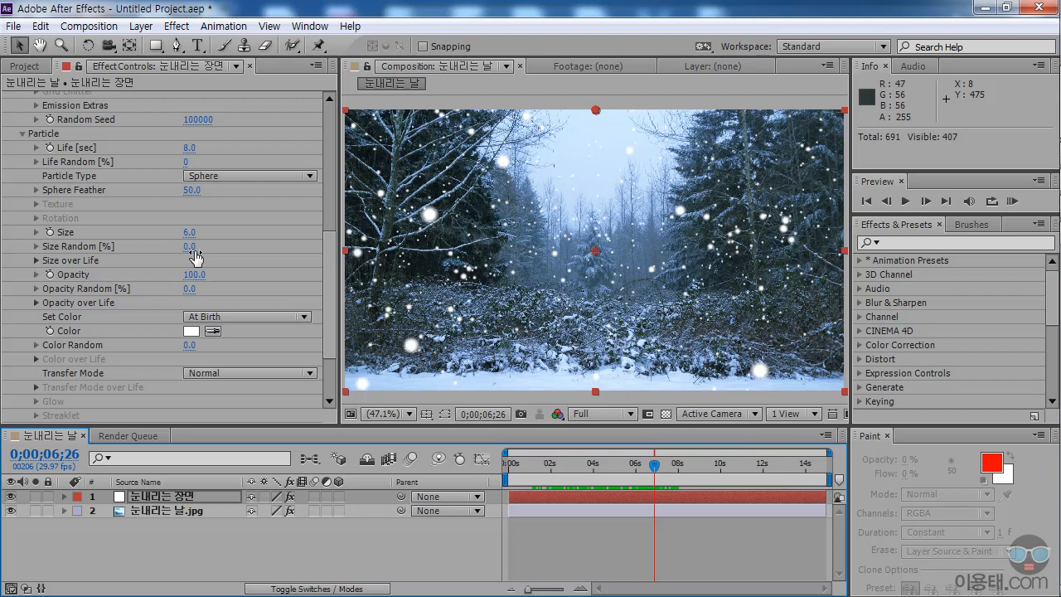
Step: Vary the flake sizes by setting Size Random to 40%, and check the snowfall across the composition
drag(190, 249, 206, 246)
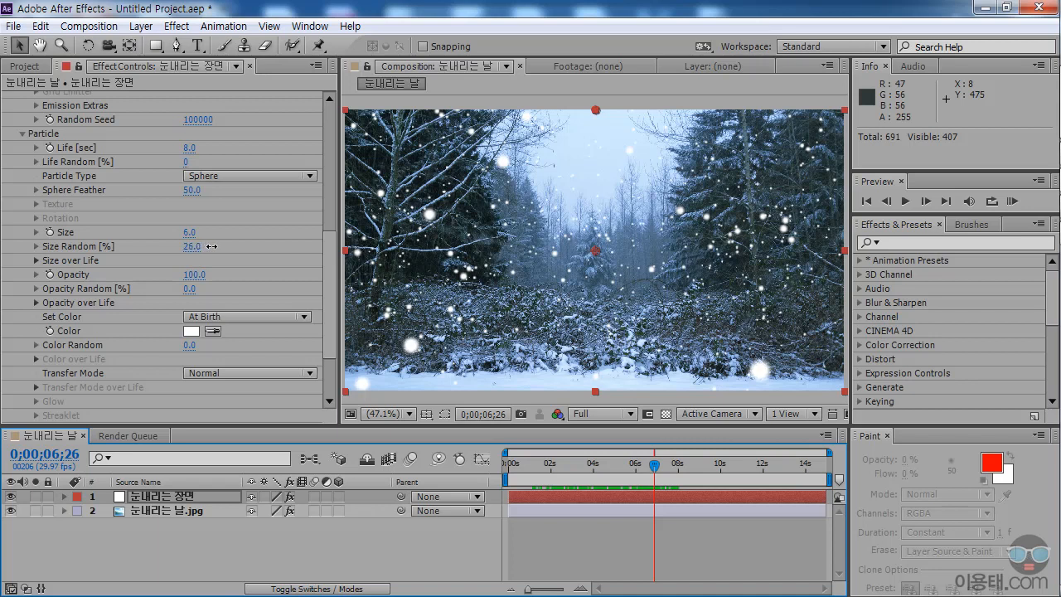
drag(214, 246, 237, 249)
click(192, 246)
text(40)
key(Return)
drag(529, 464, 747, 467)
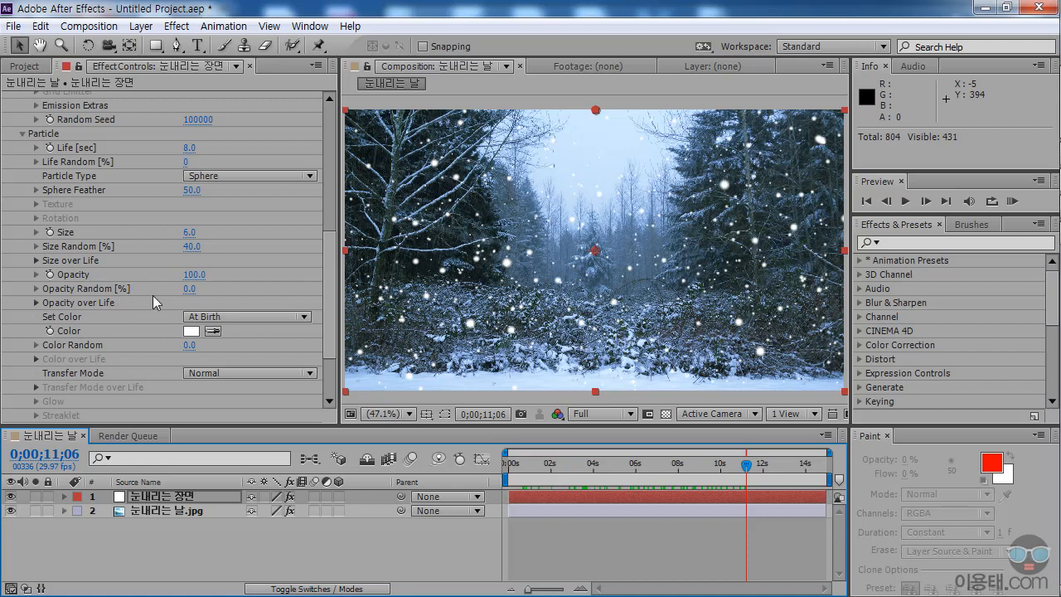
click(571, 465)
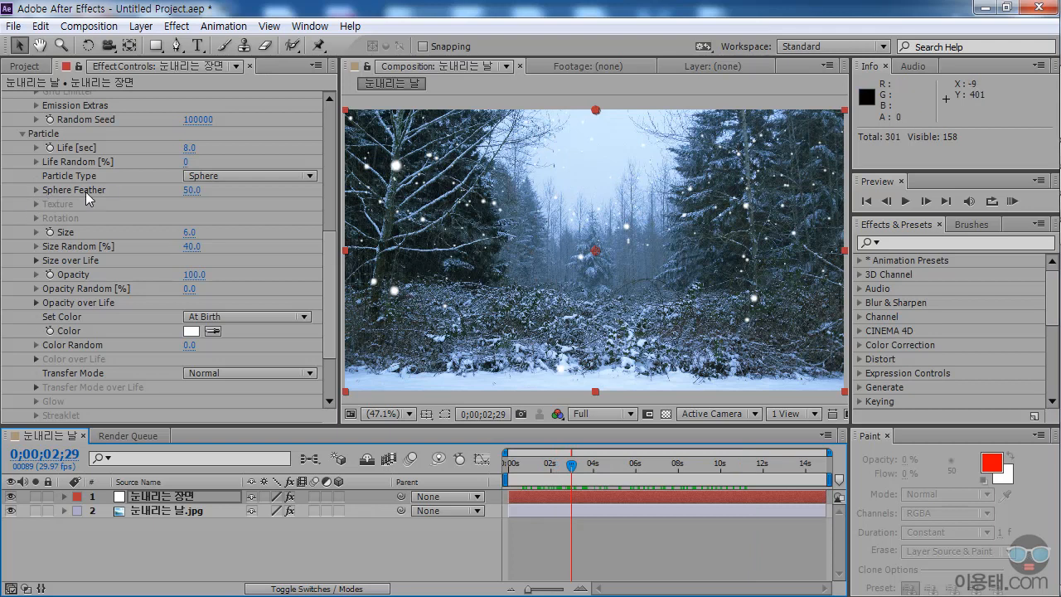
Step: Soften the flake edges by setting Sphere Feather to 90, and preview the snowfall from near the start
drag(189, 191, 304, 190)
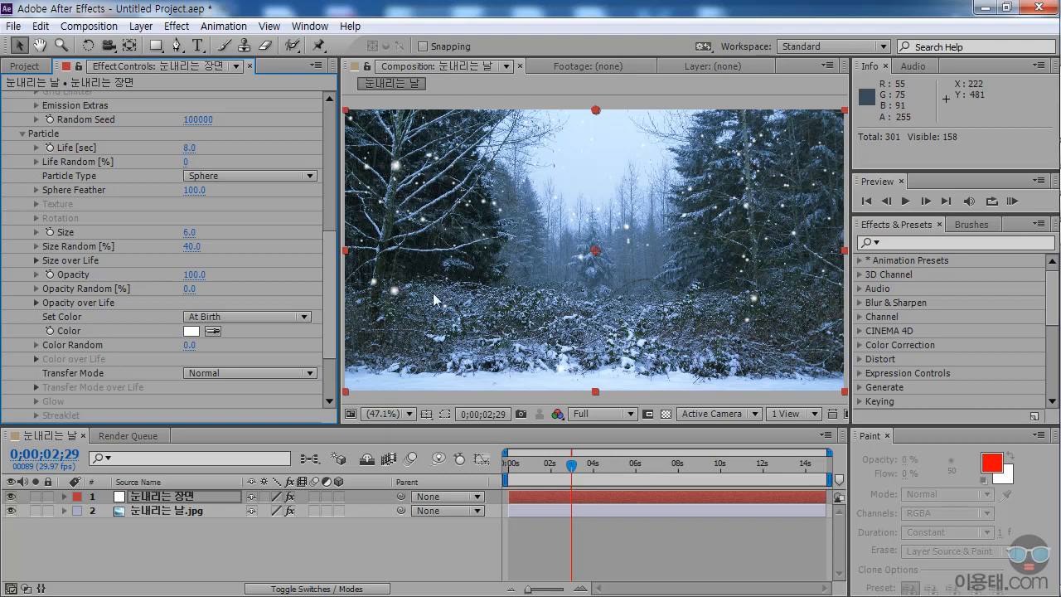
drag(571, 465, 723, 475)
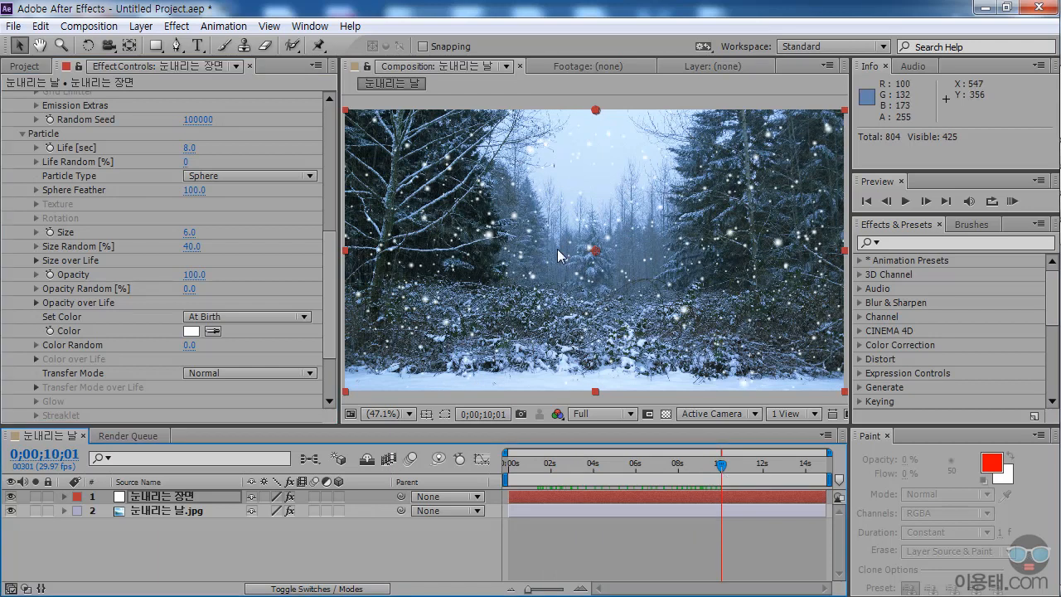
click(192, 192)
key(Return)
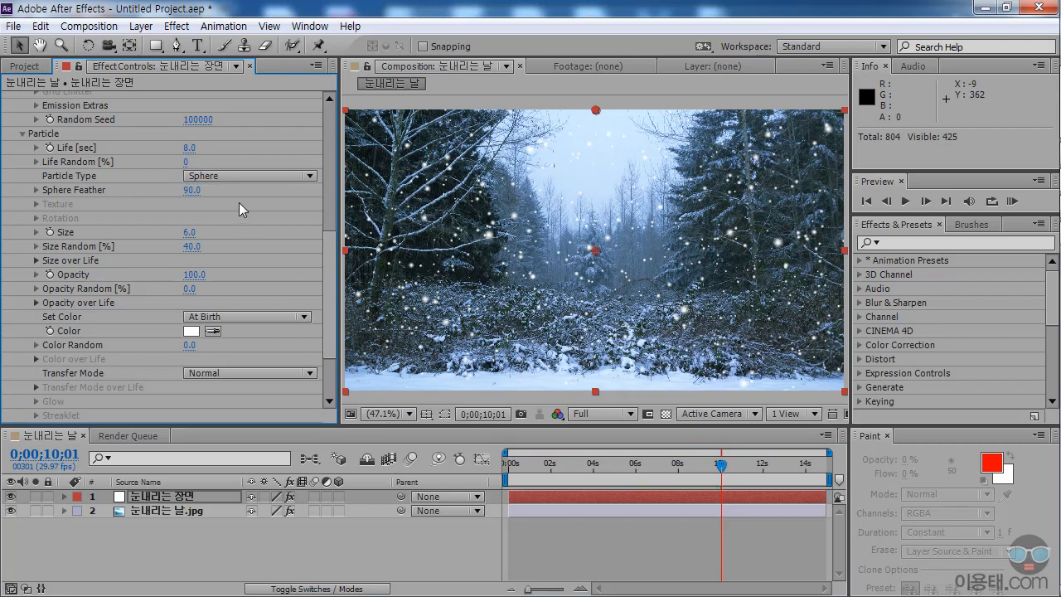
drag(330, 275, 326, 326)
mouse_move(514, 464)
mouse_down()
mouse_move(745, 467)
mouse_move(517, 464)
mouse_up()
key(space)
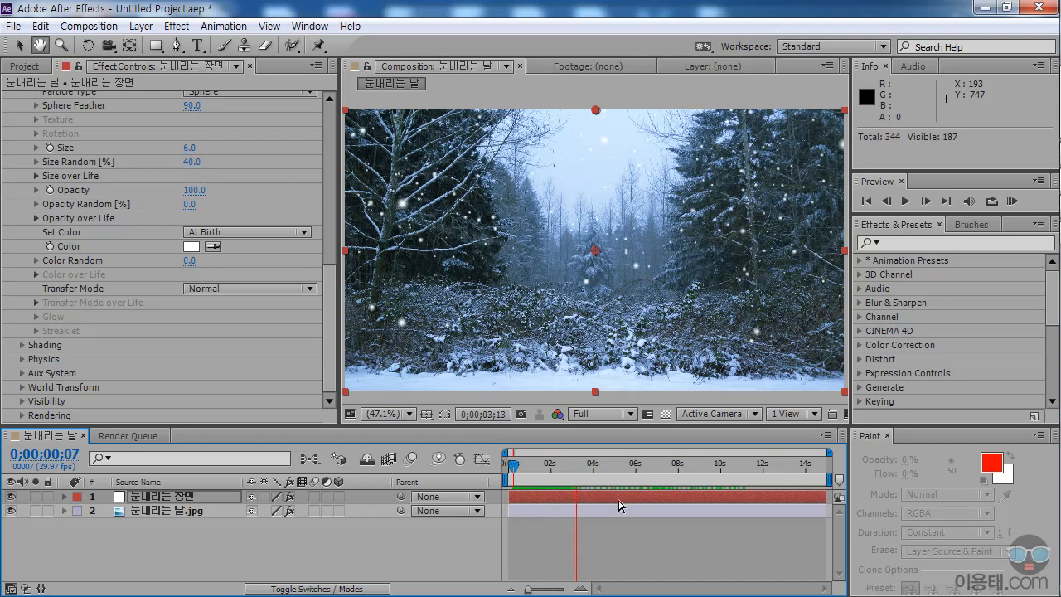
click(512, 466)
drag(513, 466, 604, 466)
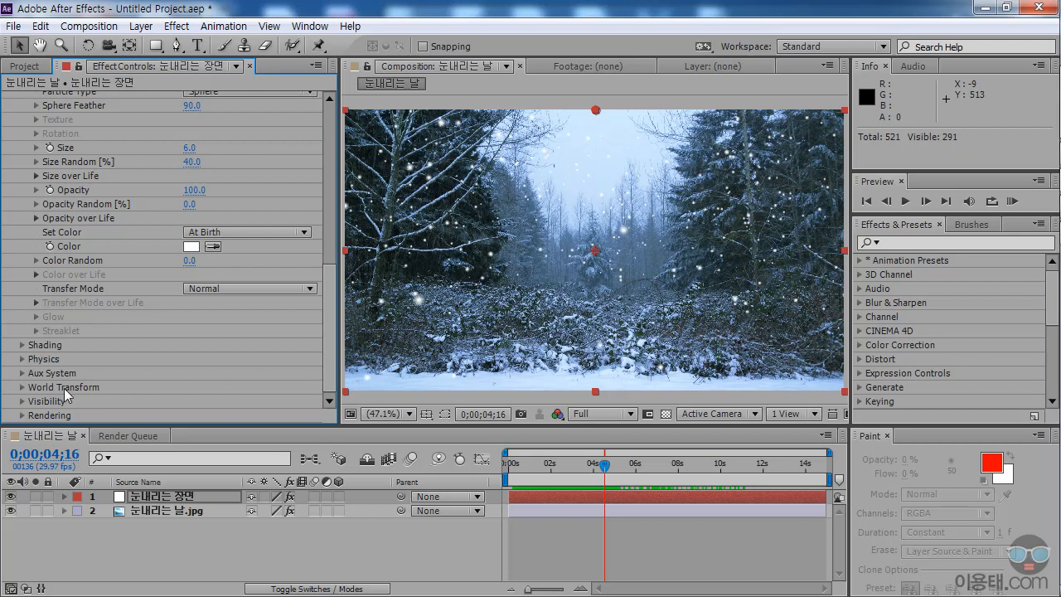
Step: Try a Gravity of about 50.7 in Particular's Physics settings and preview how the snow falls
click(21, 359)
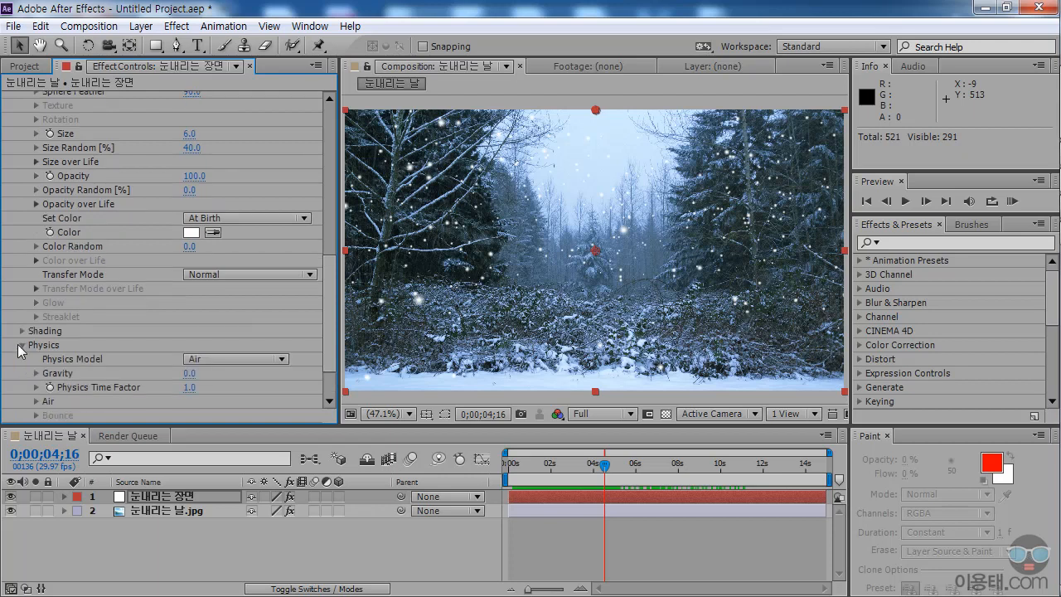
scroll(155, 351, down, 2)
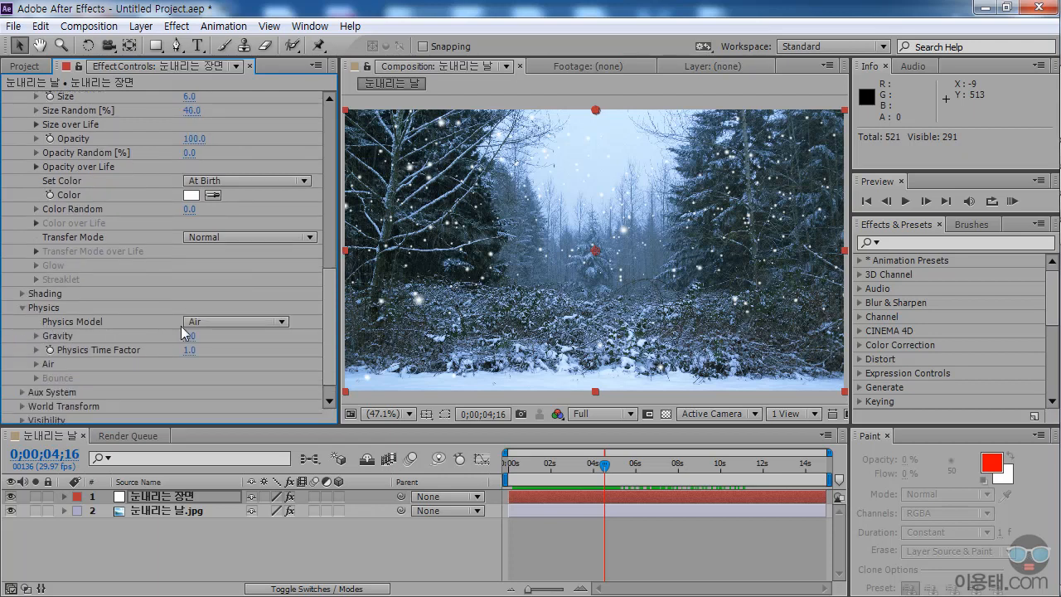
click(35, 336)
drag(61, 359, 73, 360)
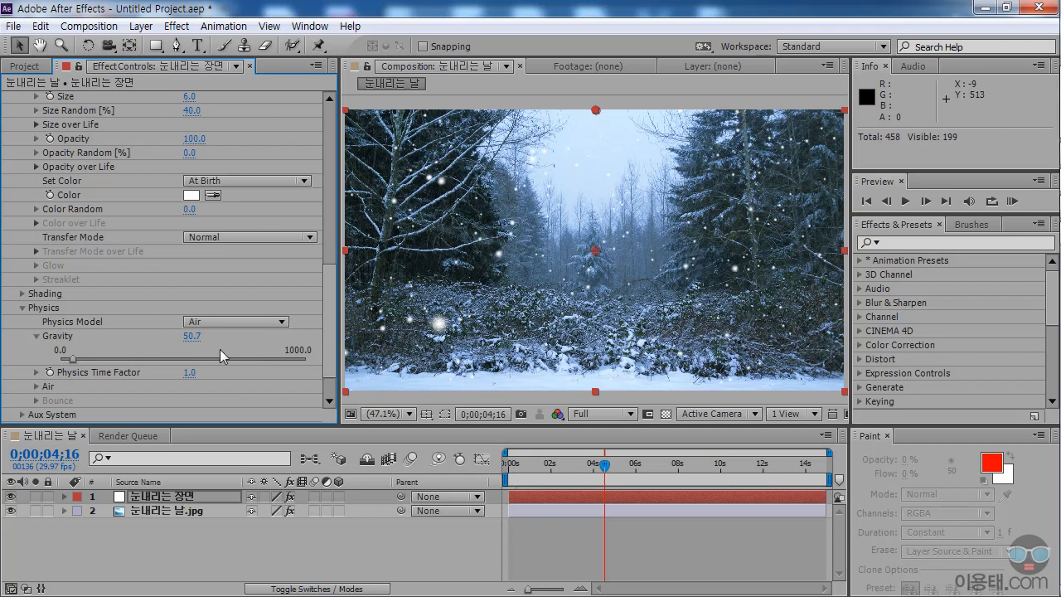
click(529, 465)
key(space)
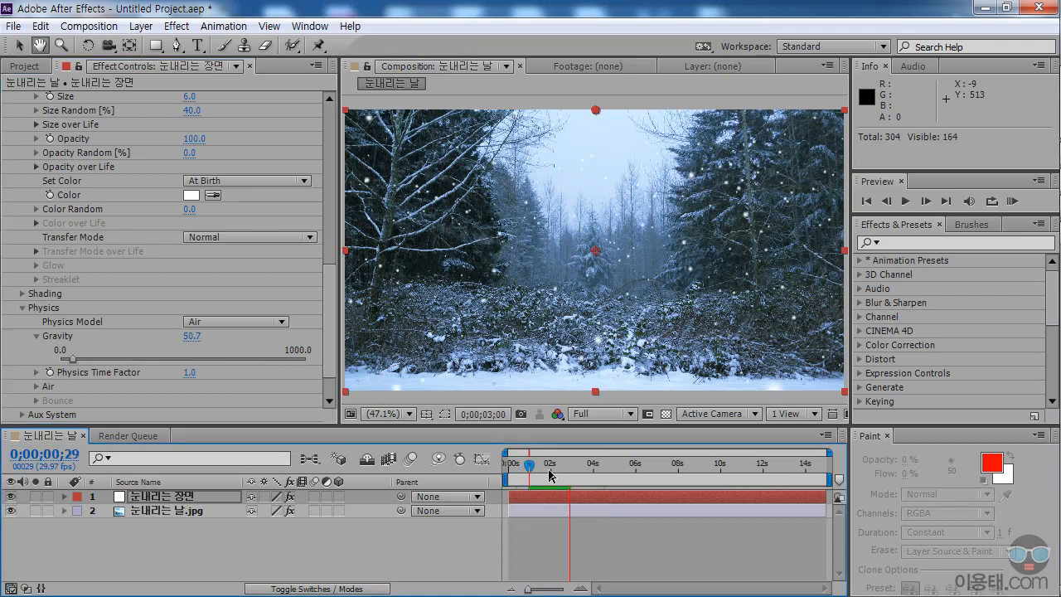
key(space)
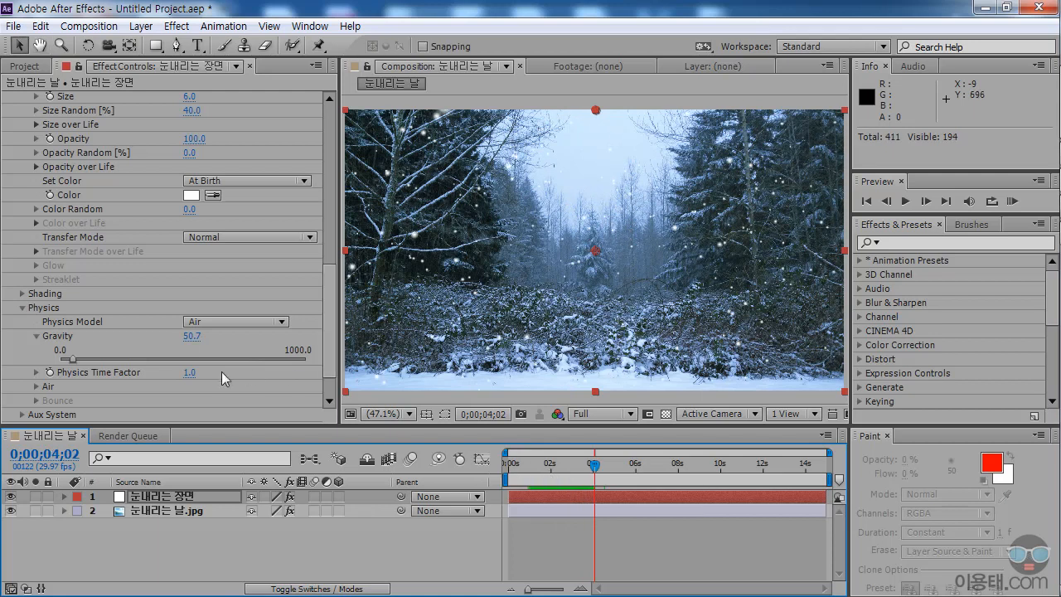
Step: Set the Physics Gravity to 40 and preview the falling snow up to about 8 seconds
click(190, 338)
text(40)
key(Return)
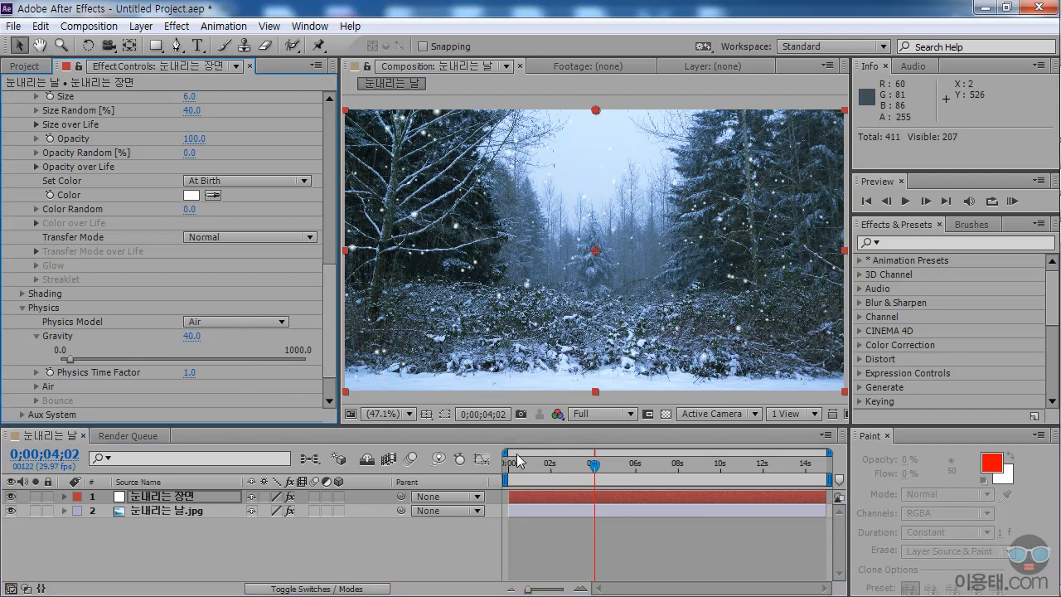
click(533, 464)
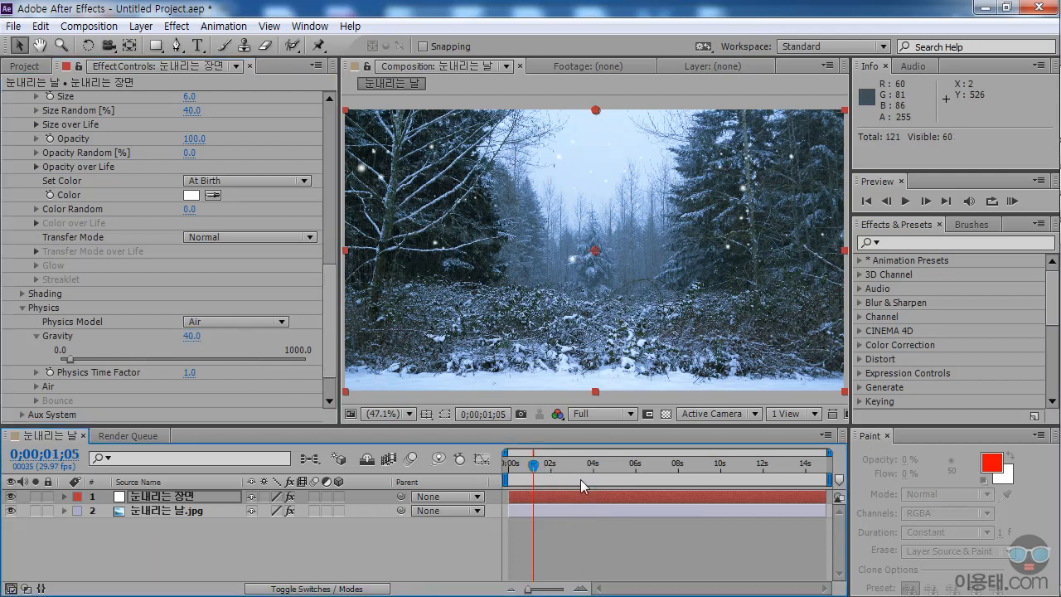
key(space)
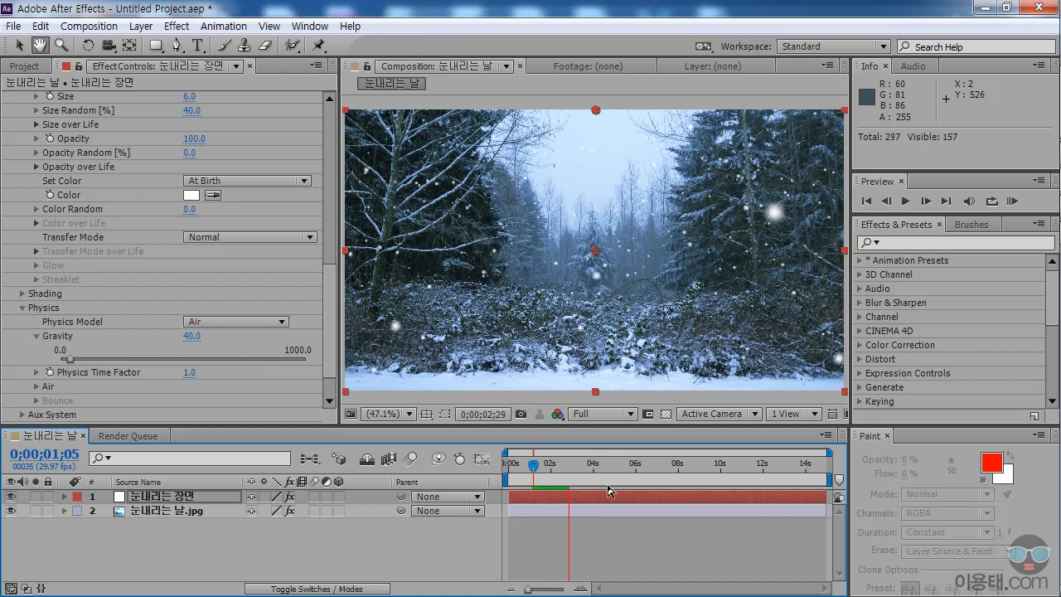
key(space)
drag(611, 492, 617, 467)
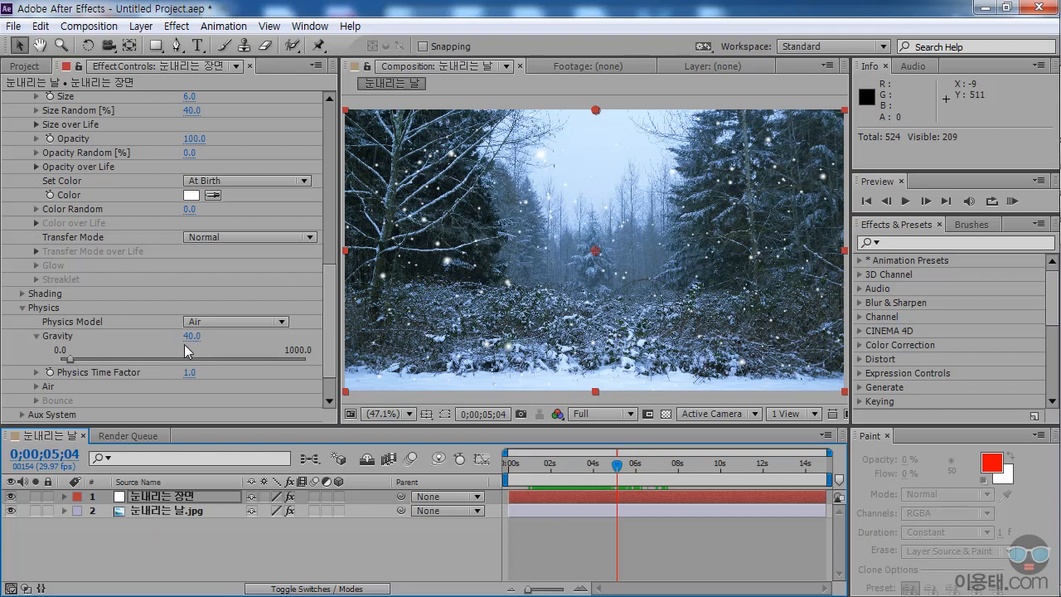
scroll(327, 282, down, 2)
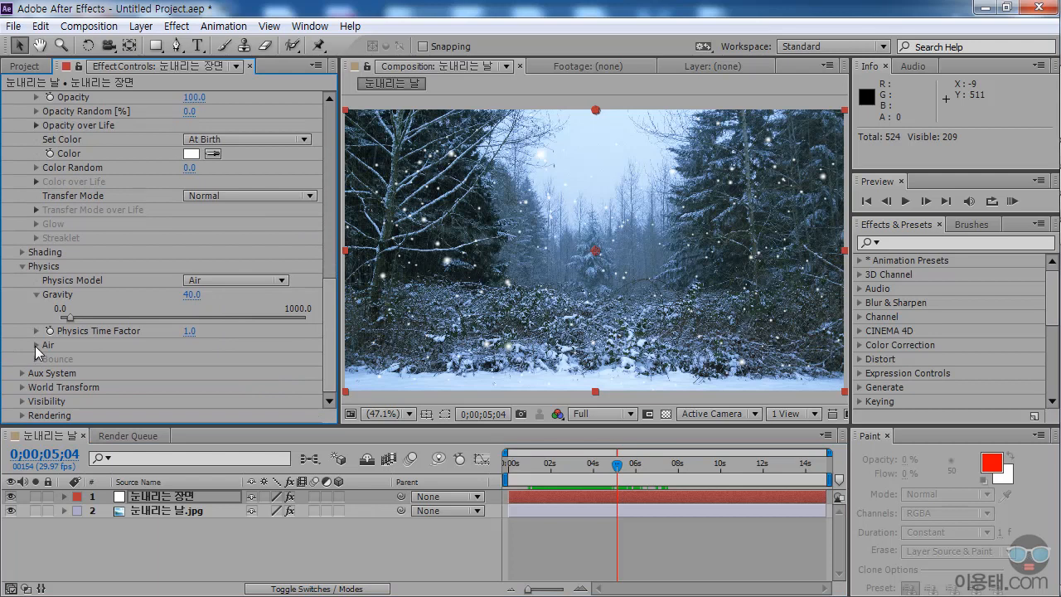
drag(521, 465, 680, 466)
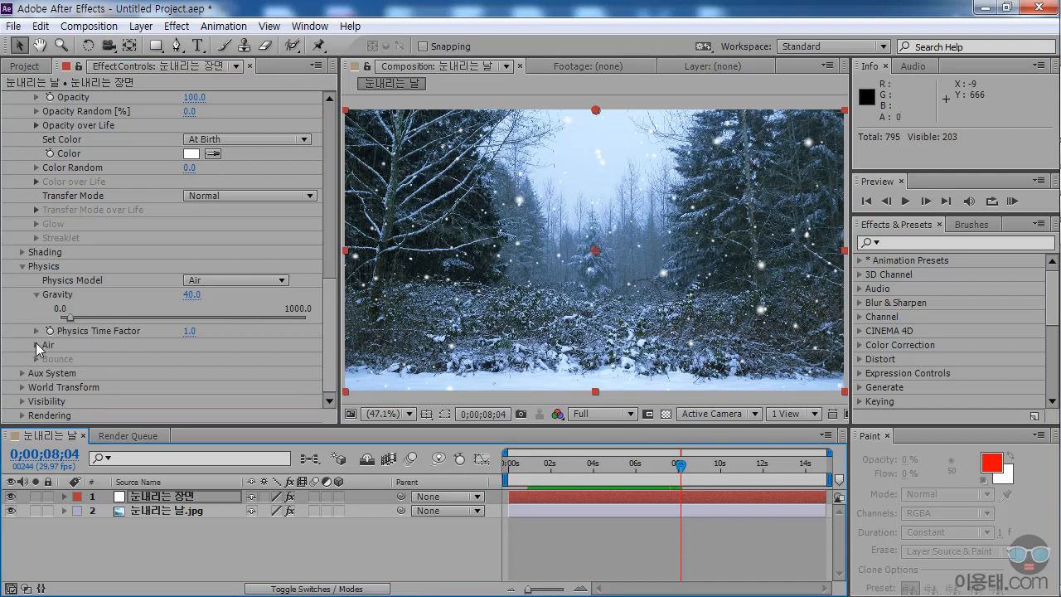
Step: Show Particular's Rendering settings and add a two-node camera layer with the 50mm preset to the composition
click(328, 329)
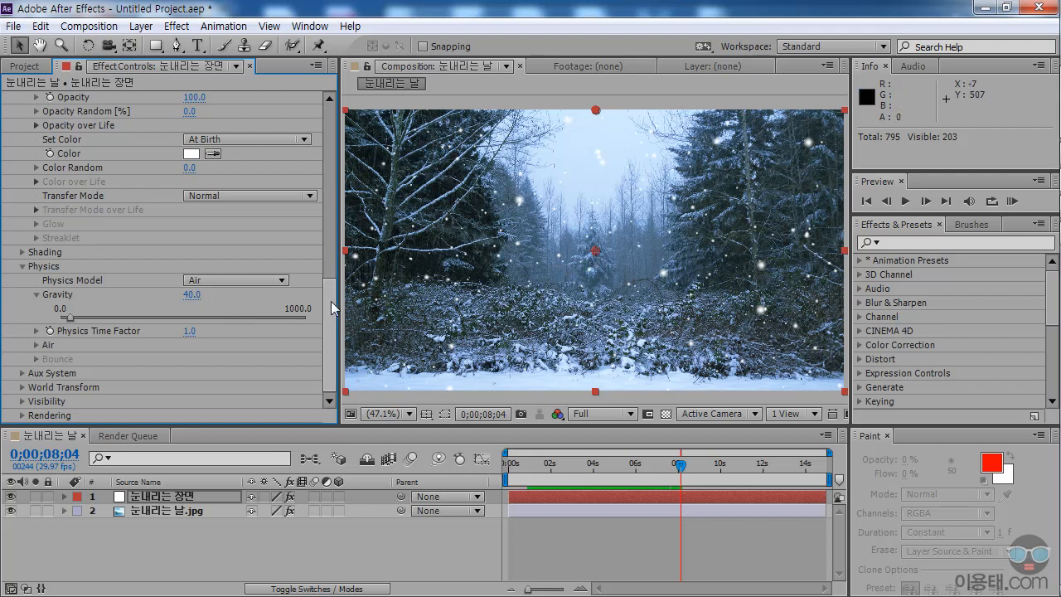
click(22, 416)
scroll(80, 403, down, 2)
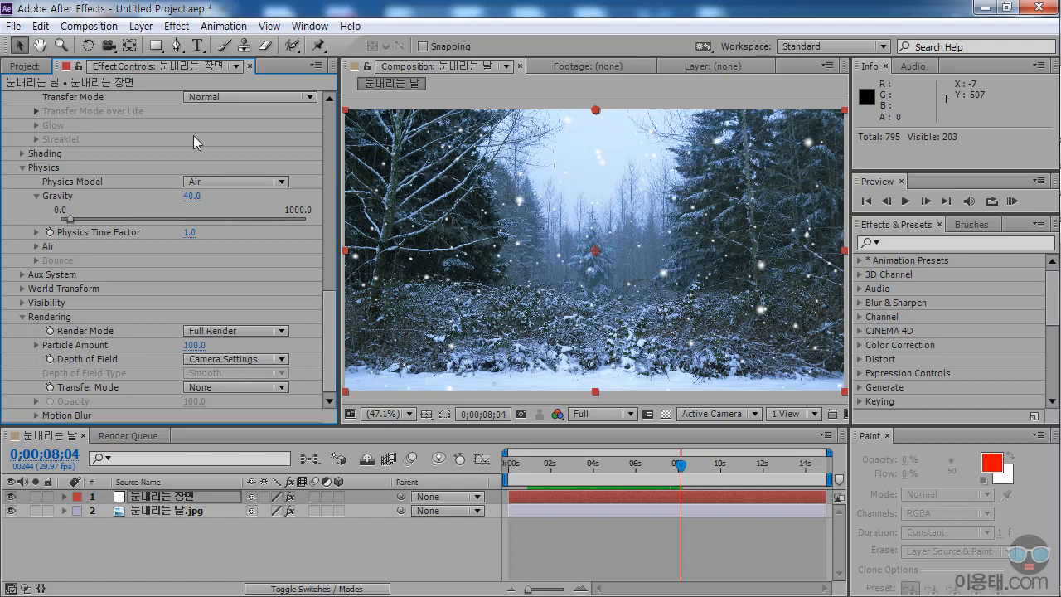
click(141, 27)
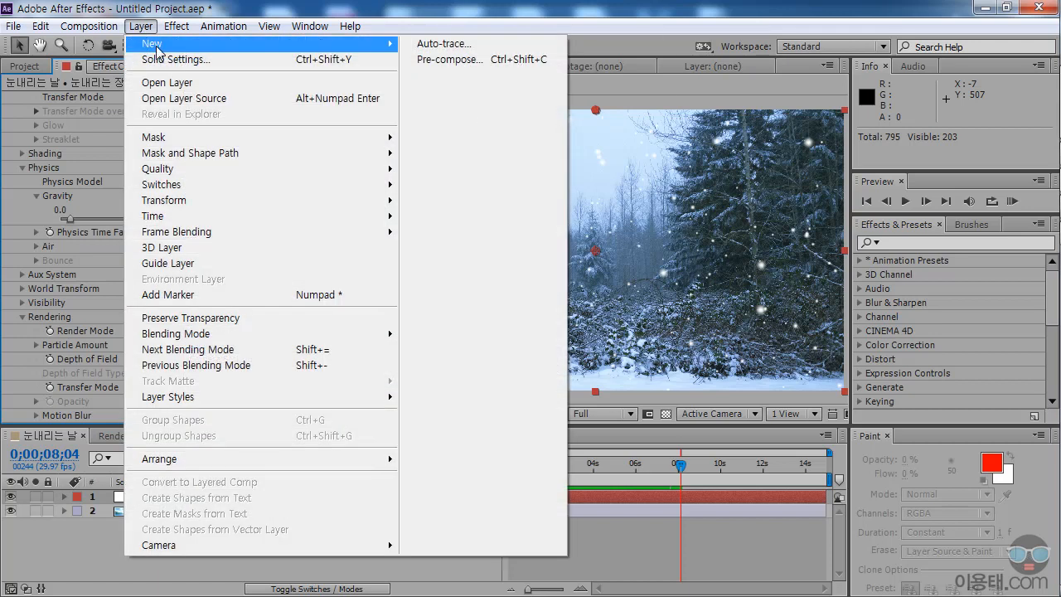
mouse_move(157, 49)
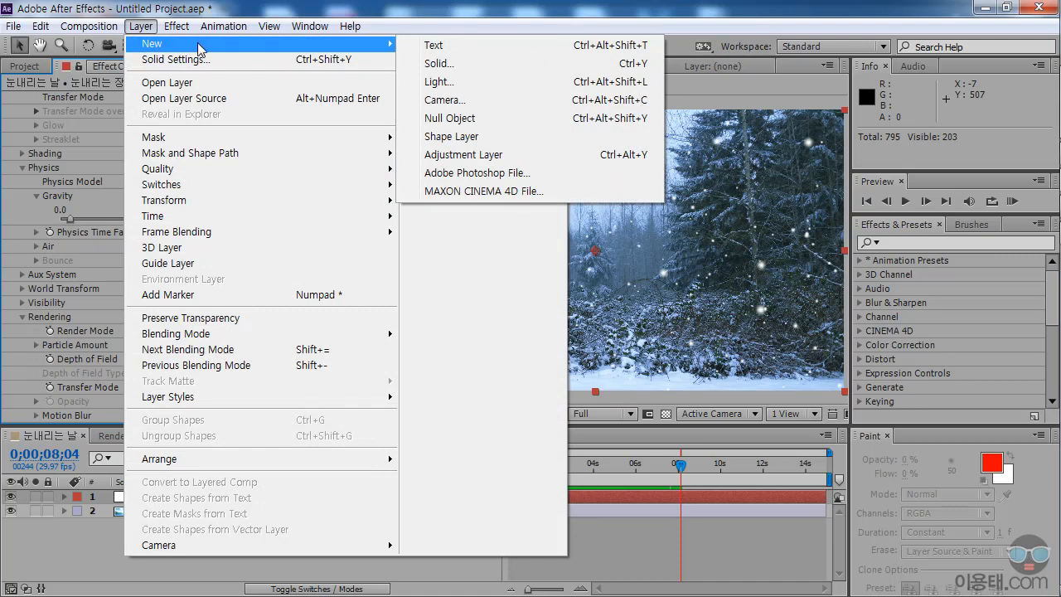
click(462, 101)
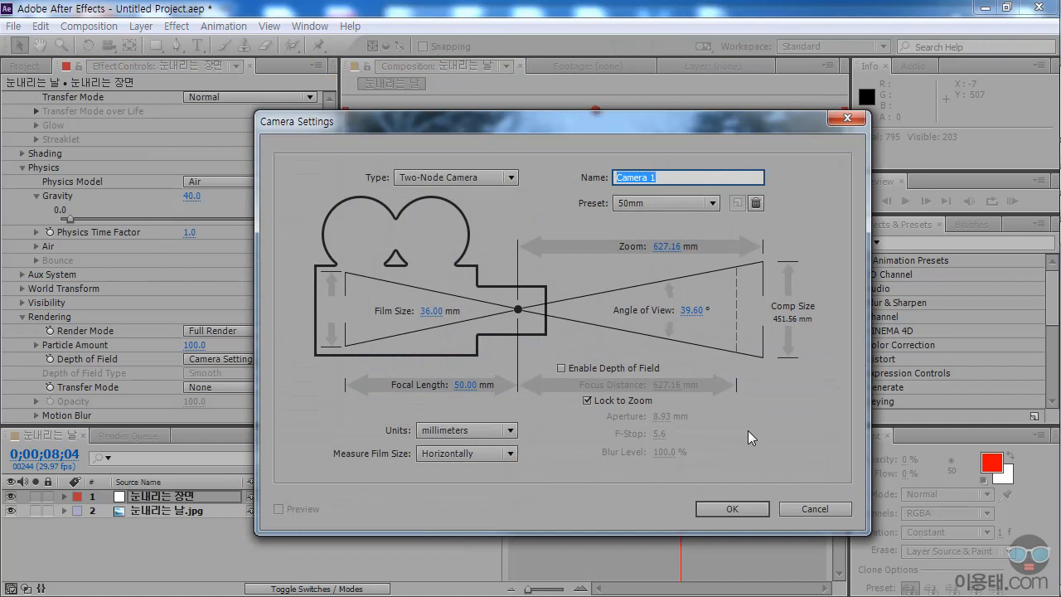
click(736, 510)
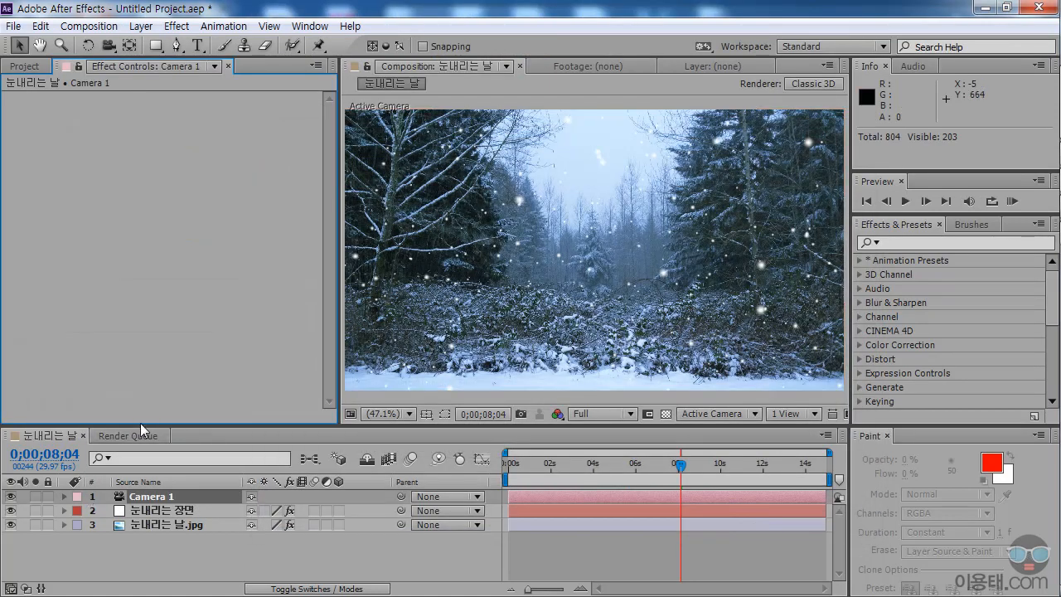
Step: Turn on Depth of Field in Camera 1's options and raise its Aperture to 89.3 pixels
drag(148, 424, 145, 387)
click(65, 458)
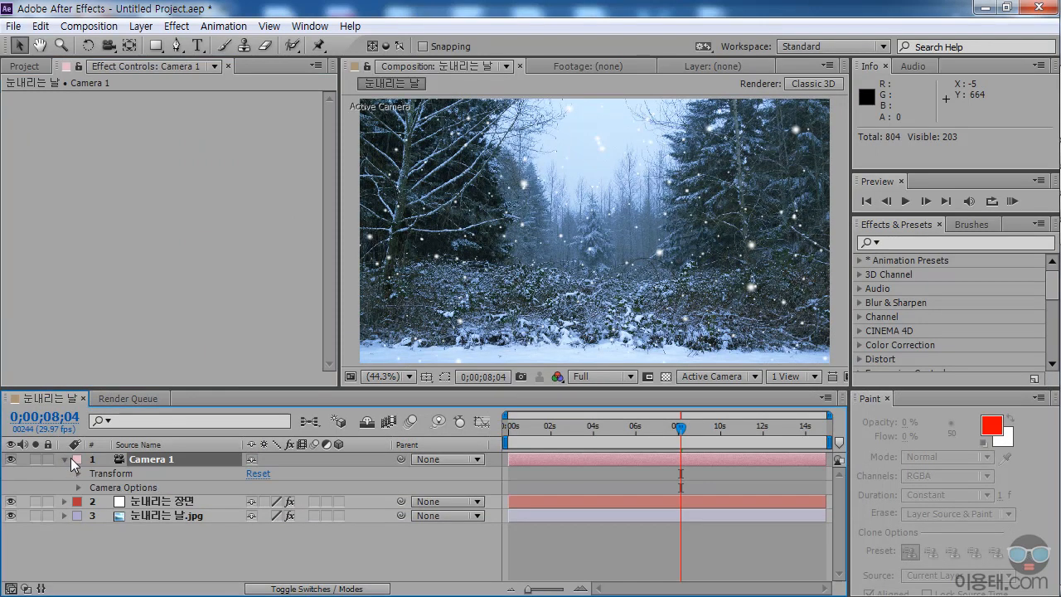
click(78, 487)
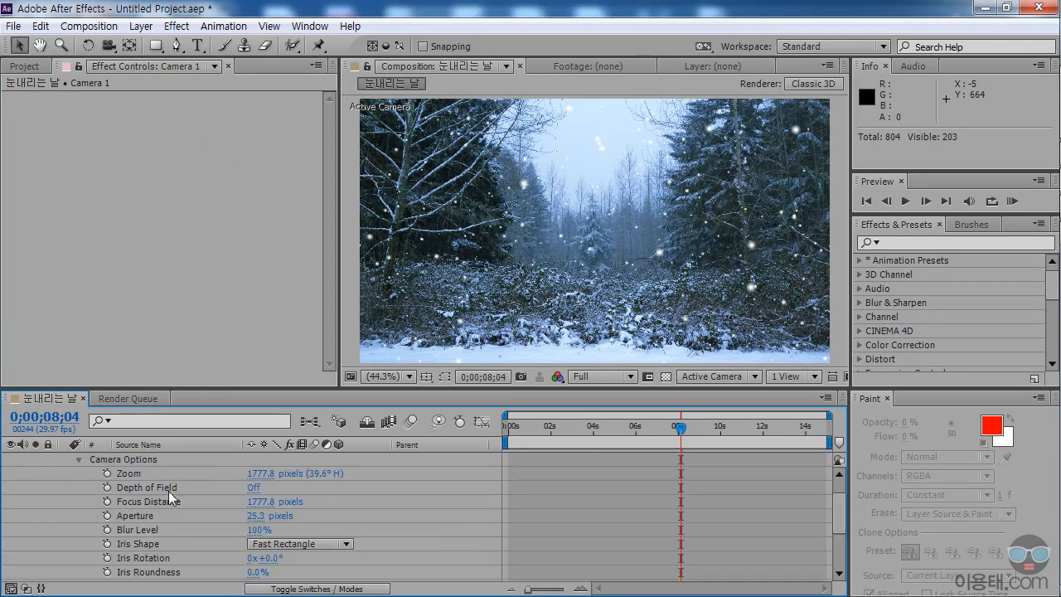
click(254, 489)
click(254, 489)
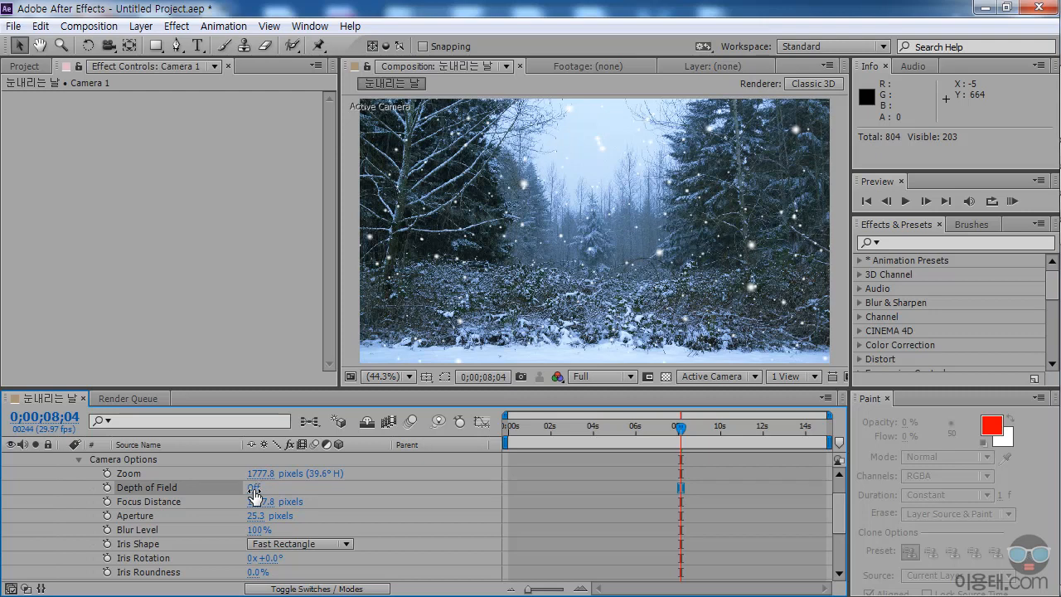
click(253, 491)
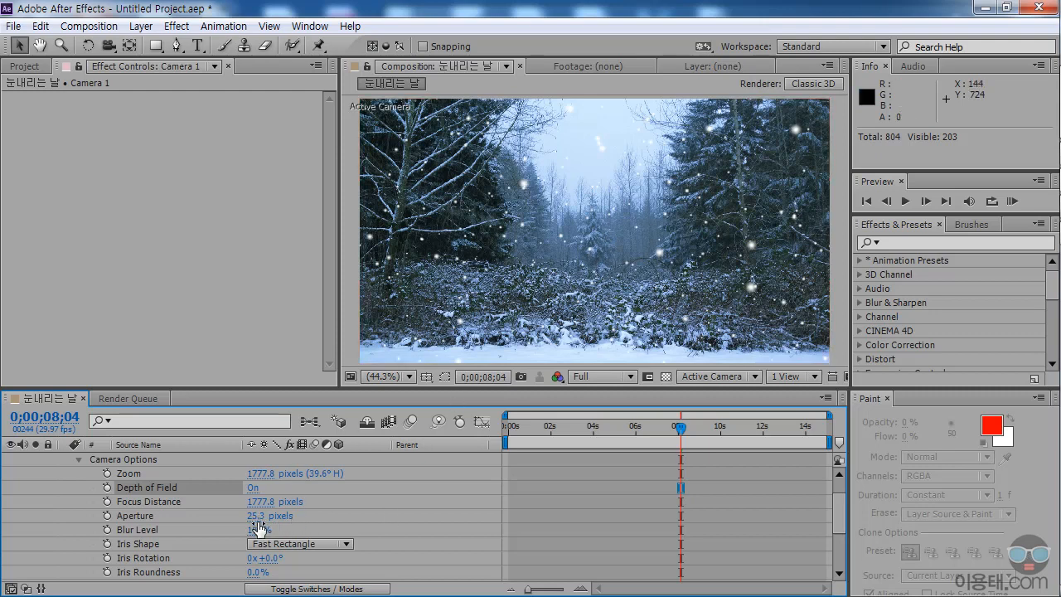
drag(255, 521, 300, 516)
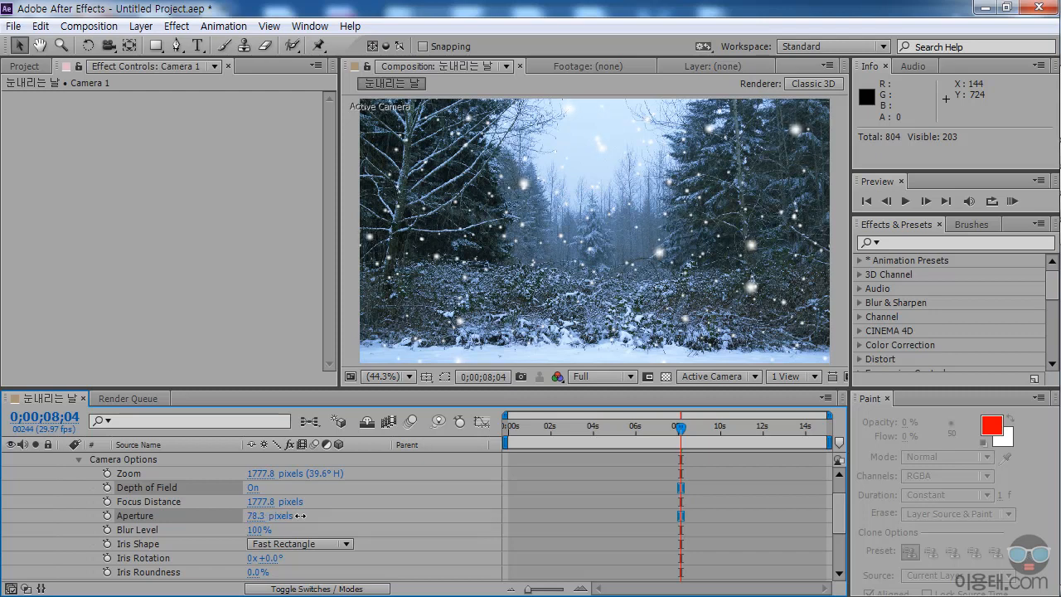
drag(305, 516, 310, 517)
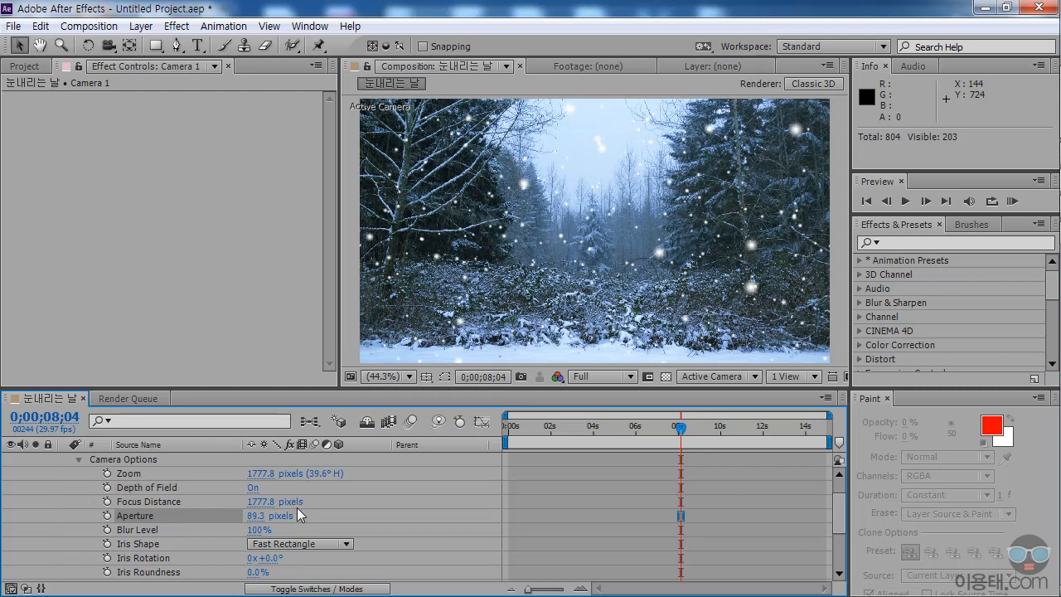
Step: Scrub the animation to 0;00;08;15 to examine the snow with the camera's depth of field
drag(548, 426, 689, 428)
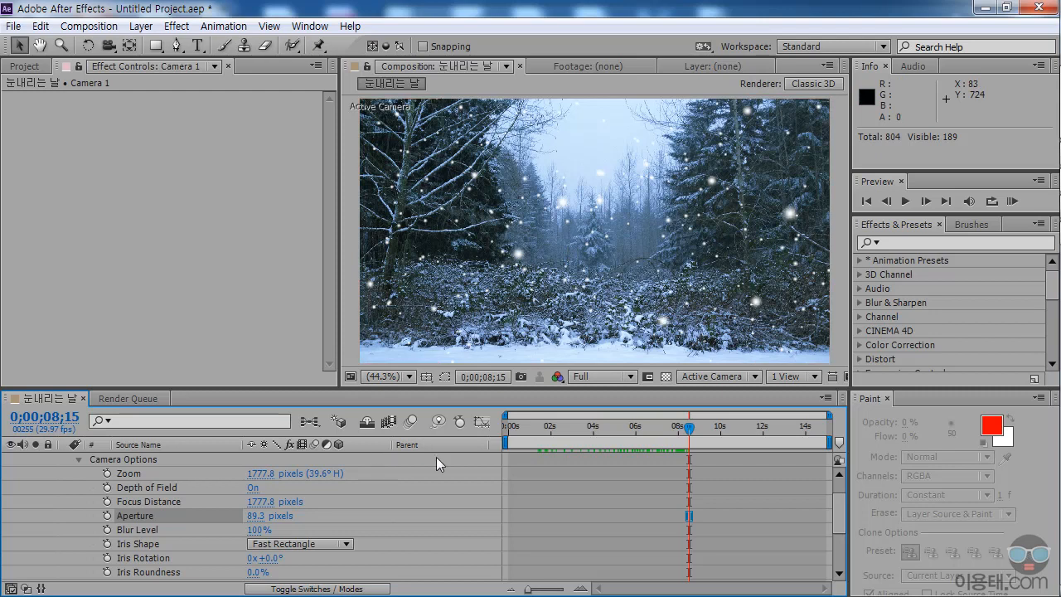
scroll(385, 514, up, 1)
scroll(386, 515, down, 2)
scroll(385, 515, up, 2)
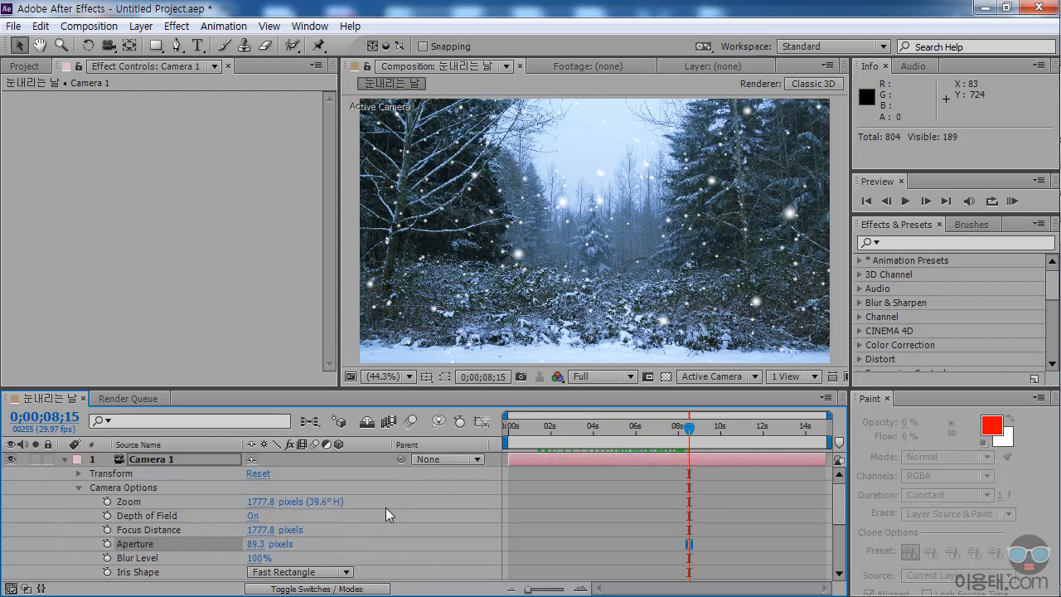
Step: Collapse Camera 1's properties and show Particular's Rendering settings for the 눈내리는 장면 layer
click(66, 458)
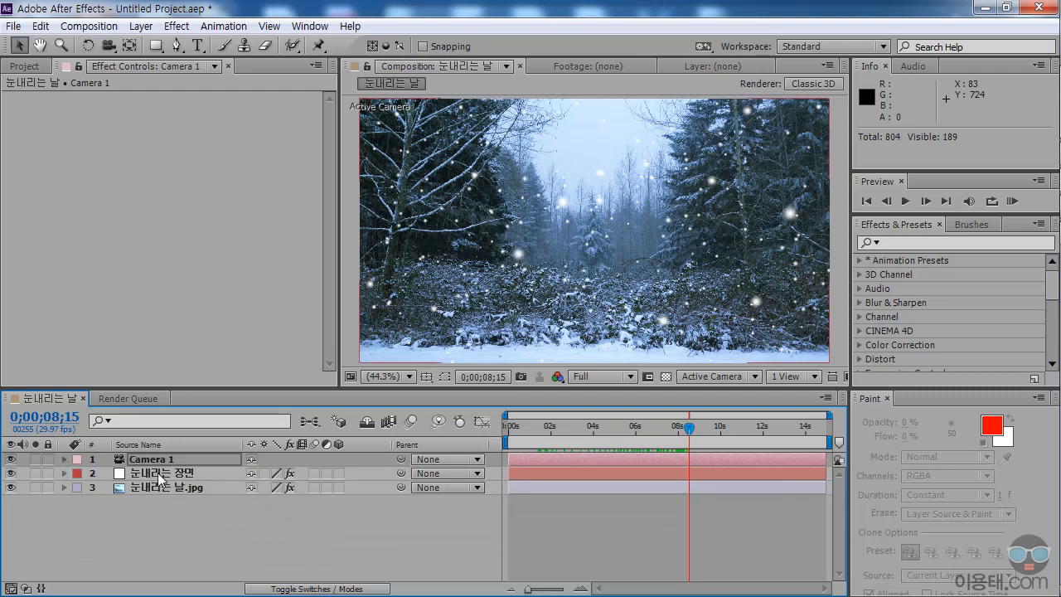
click(191, 474)
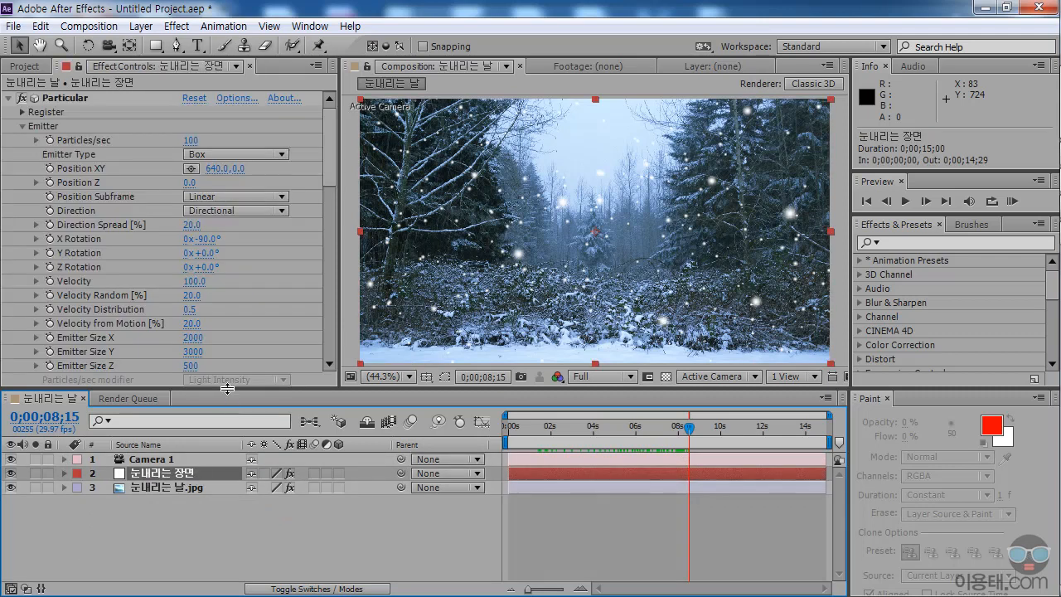
drag(226, 385, 225, 429)
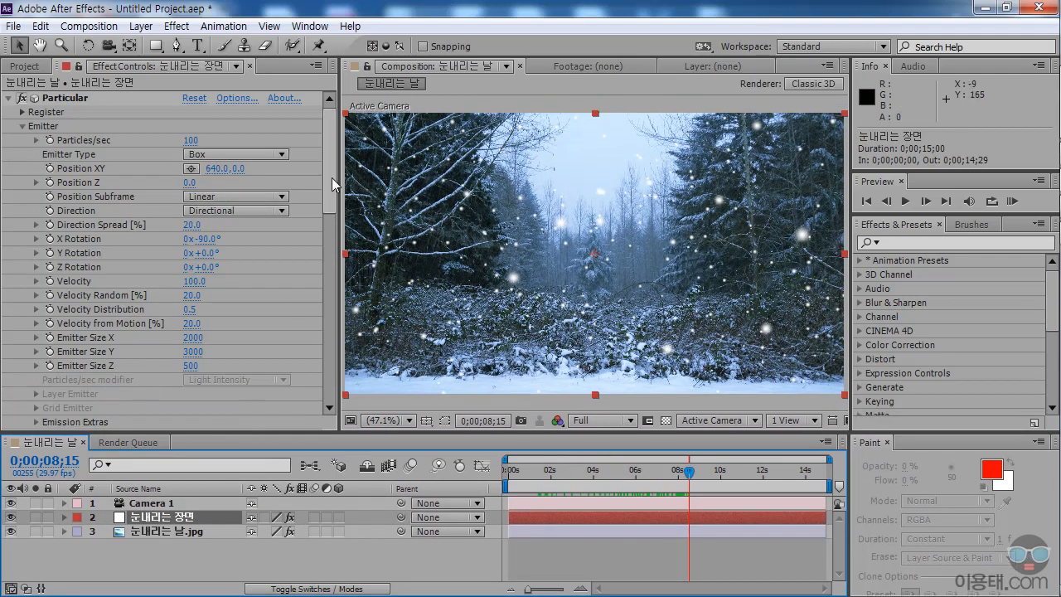
drag(331, 178, 328, 366)
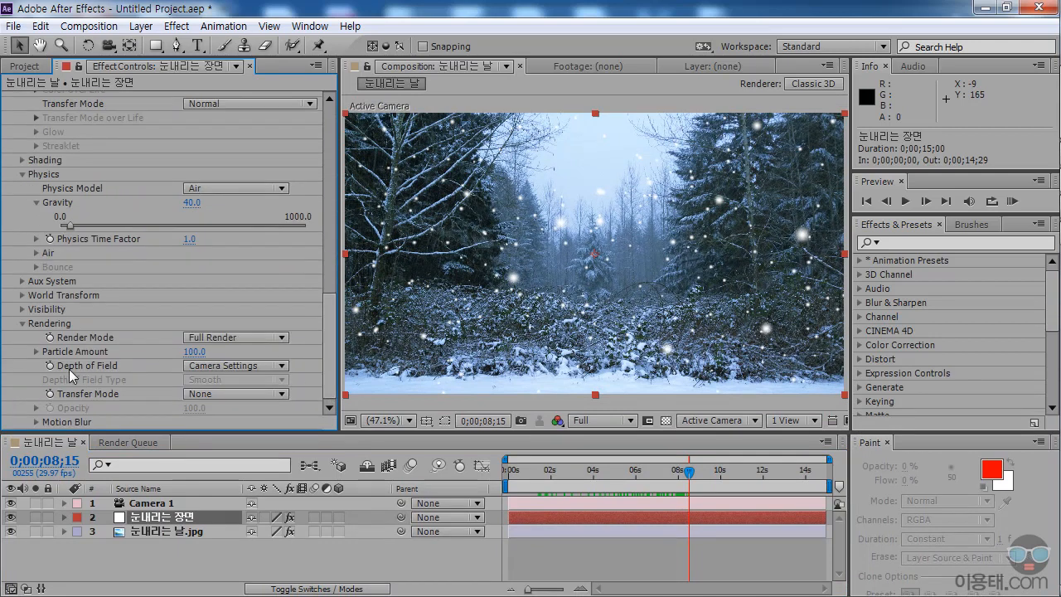
Step: Switch Particular's Depth of Field to Off for comparison and restore it to Camera Settings
click(249, 369)
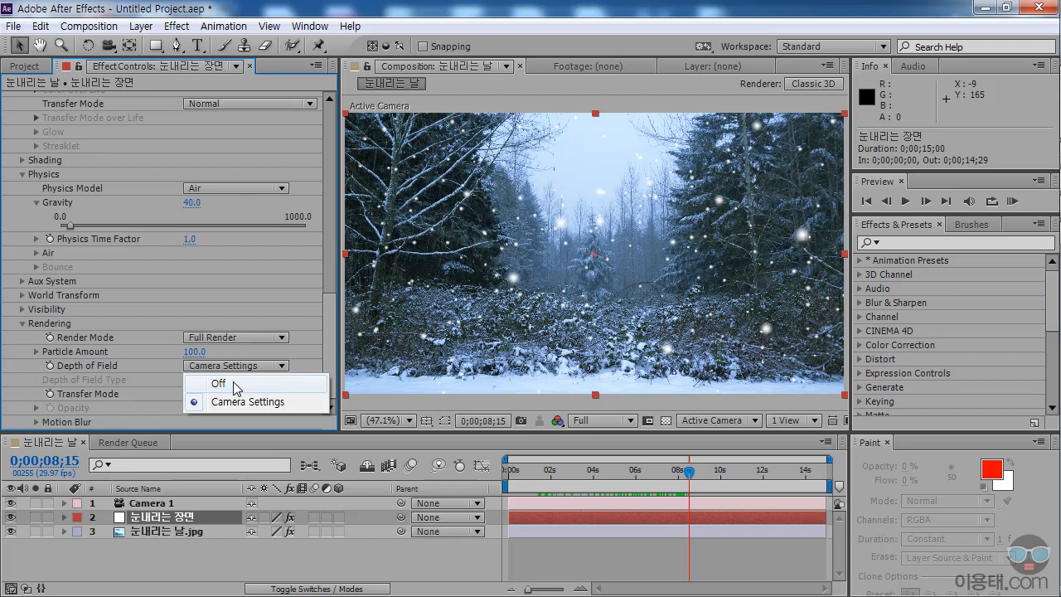
click(237, 384)
click(222, 364)
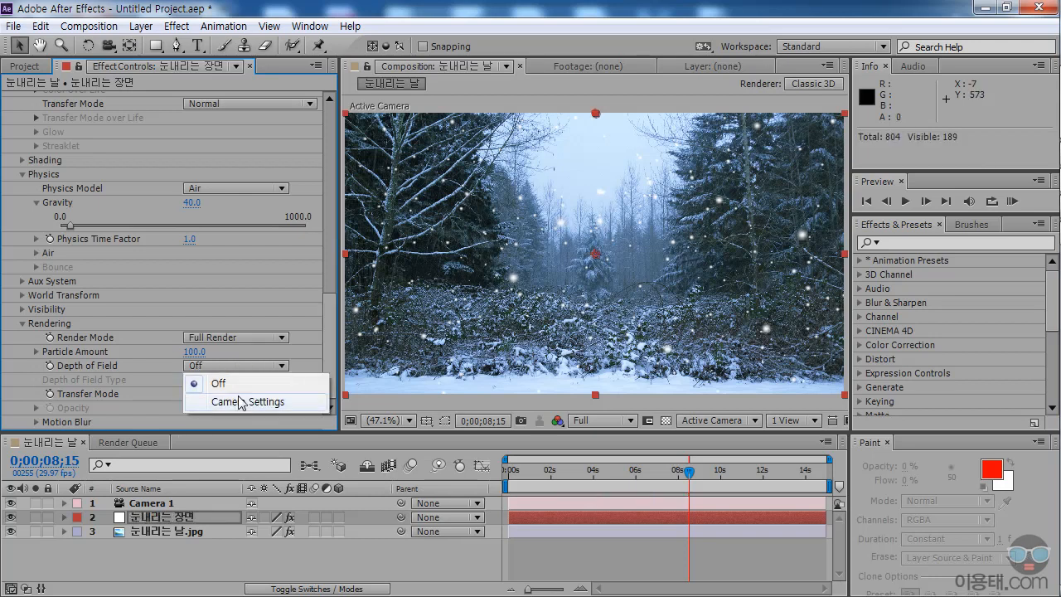
click(243, 400)
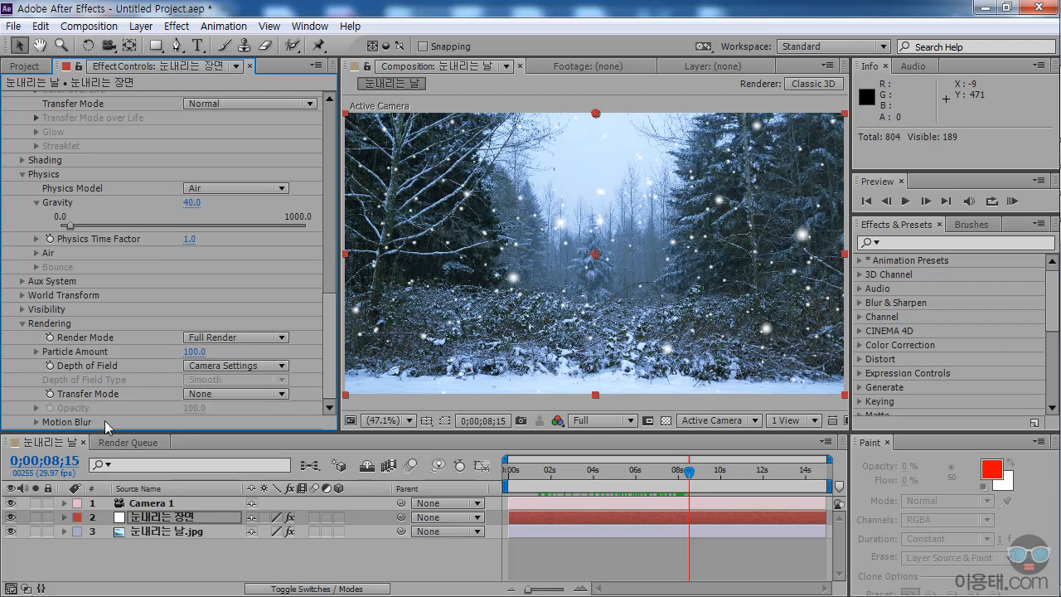
Step: Preview the snow from near the start of the composition and scrub on to 0;00;05;14
click(519, 471)
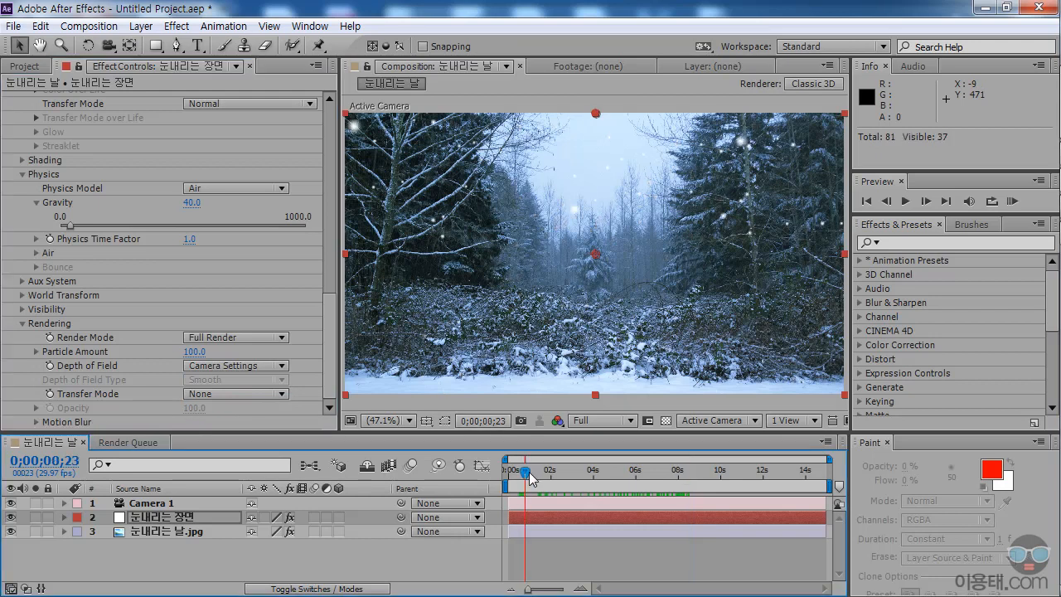
key(space)
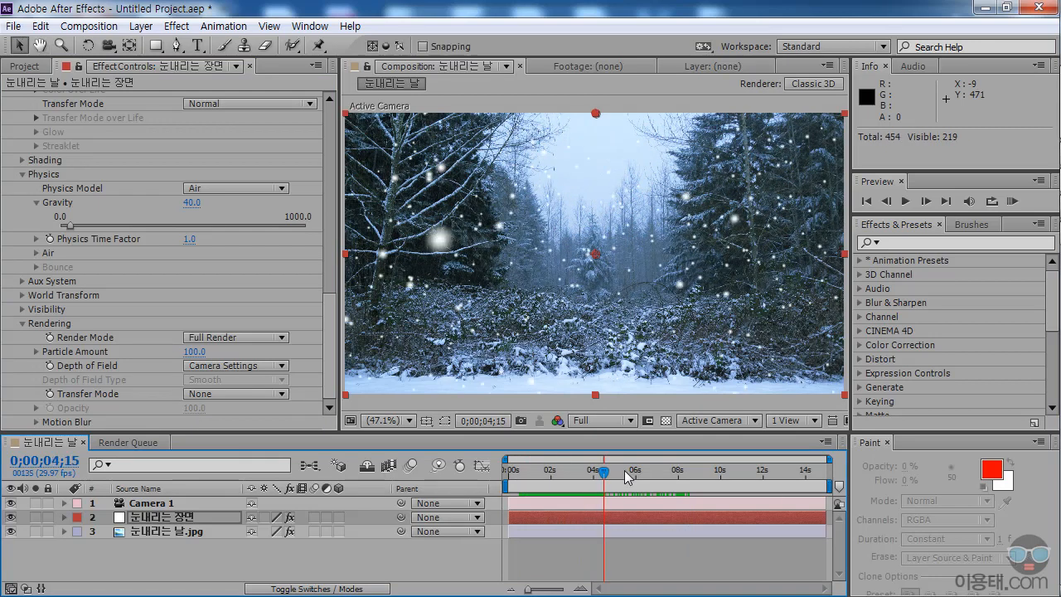
click(609, 471)
mouse_move(611, 472)
mouse_down()
mouse_move(601, 471)
mouse_move(617, 472)
mouse_up()
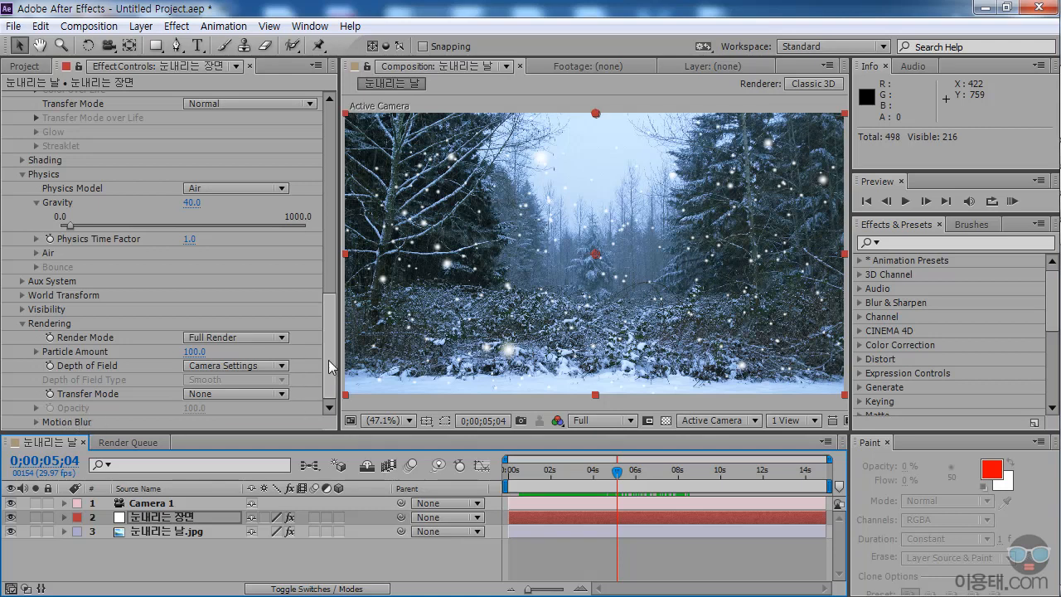
scroll(331, 369, up, 1)
mouse_move(617, 471)
mouse_down()
mouse_move(763, 472)
mouse_move(627, 479)
mouse_up()
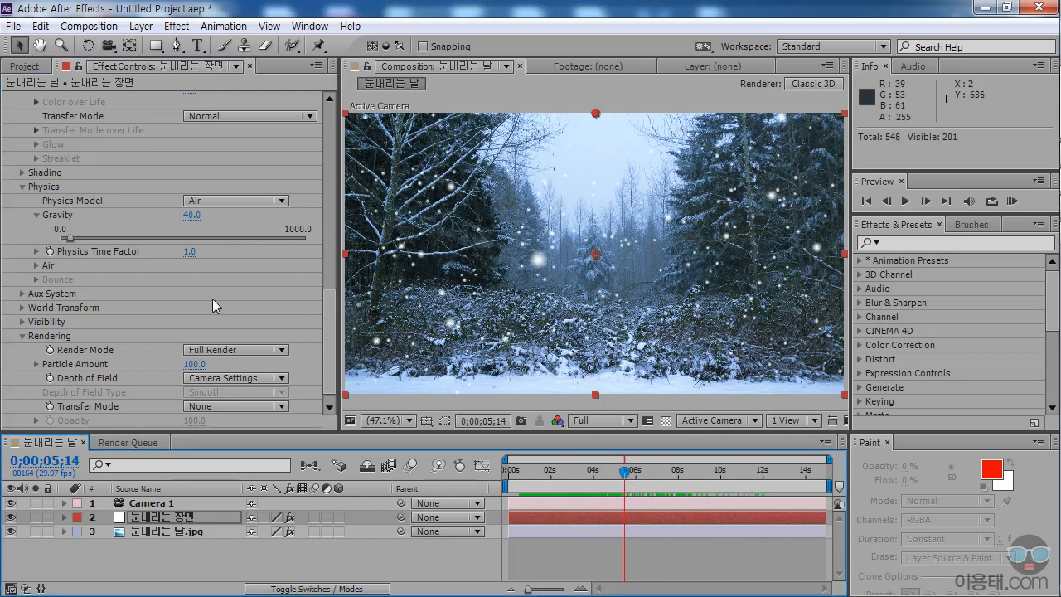
Step: Set Wind X to 70 in the Air group of Particular's Physics settings
mouse_move(333, 338)
mouse_down()
mouse_move(332, 273)
mouse_move(328, 328)
mouse_up()
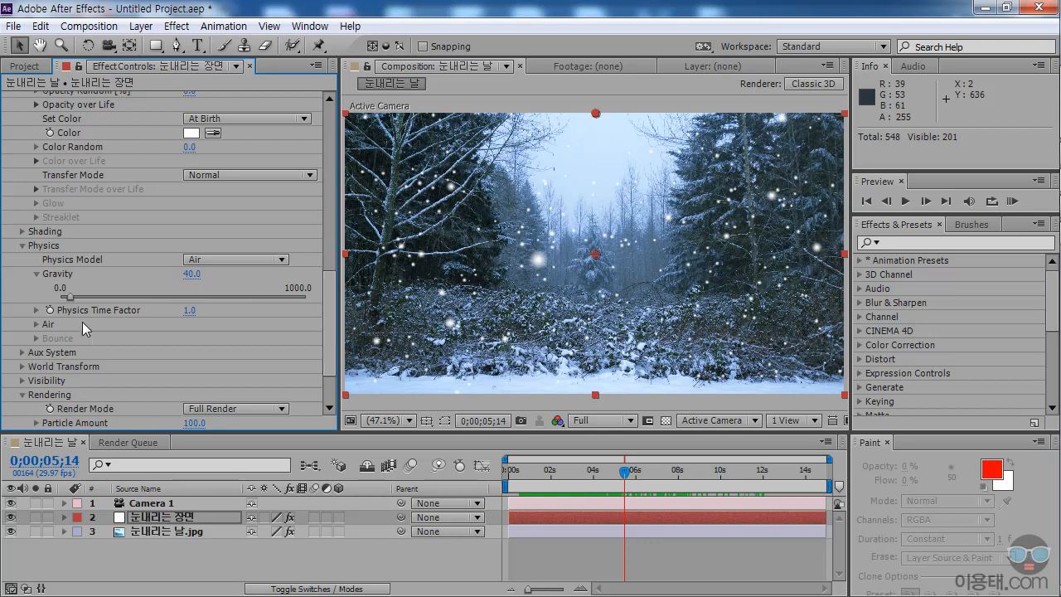
click(35, 323)
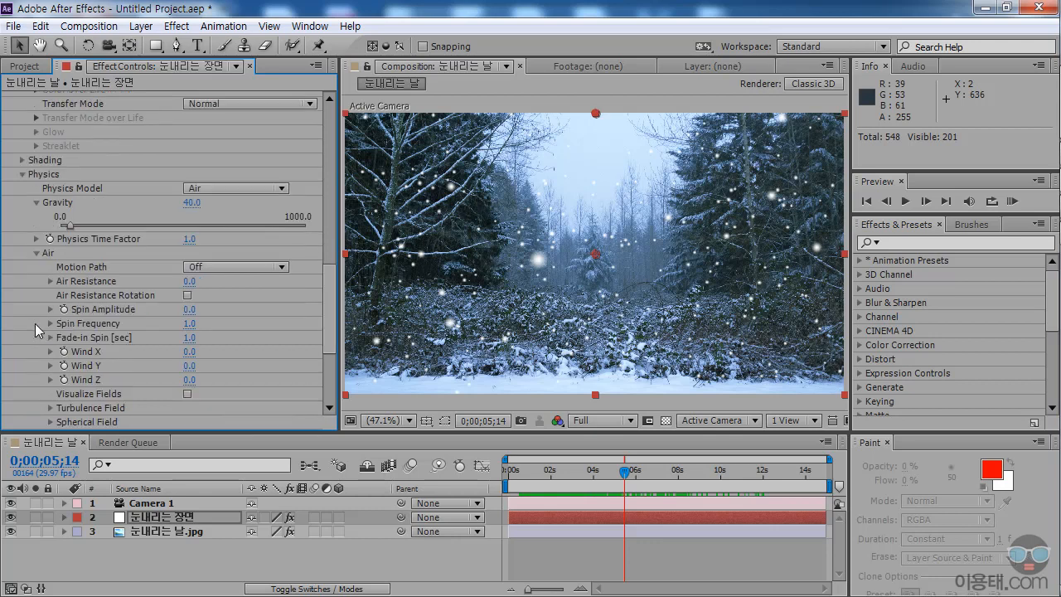
drag(329, 317, 332, 341)
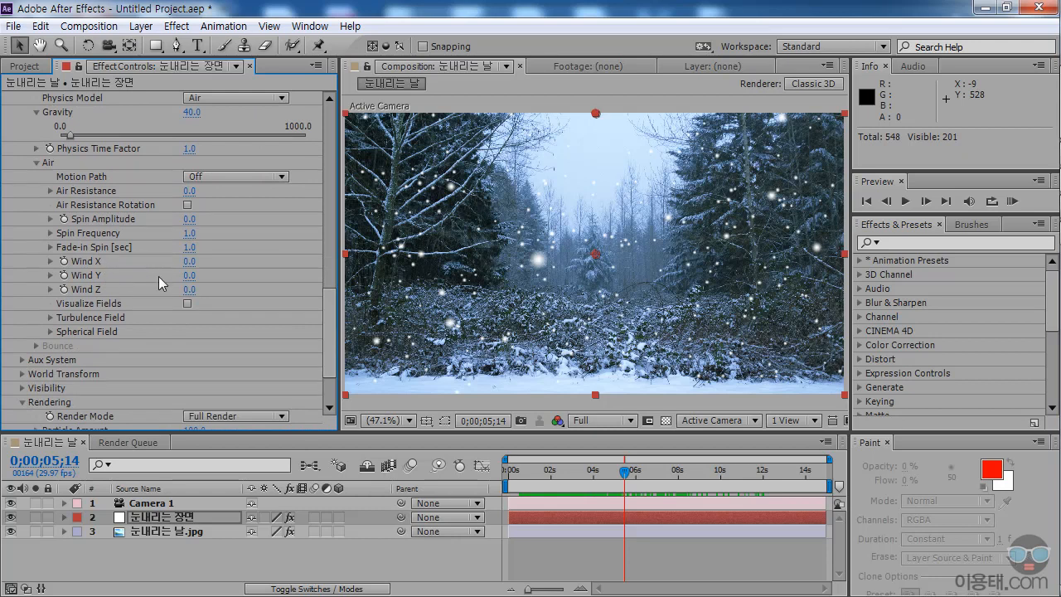
drag(190, 266, 258, 271)
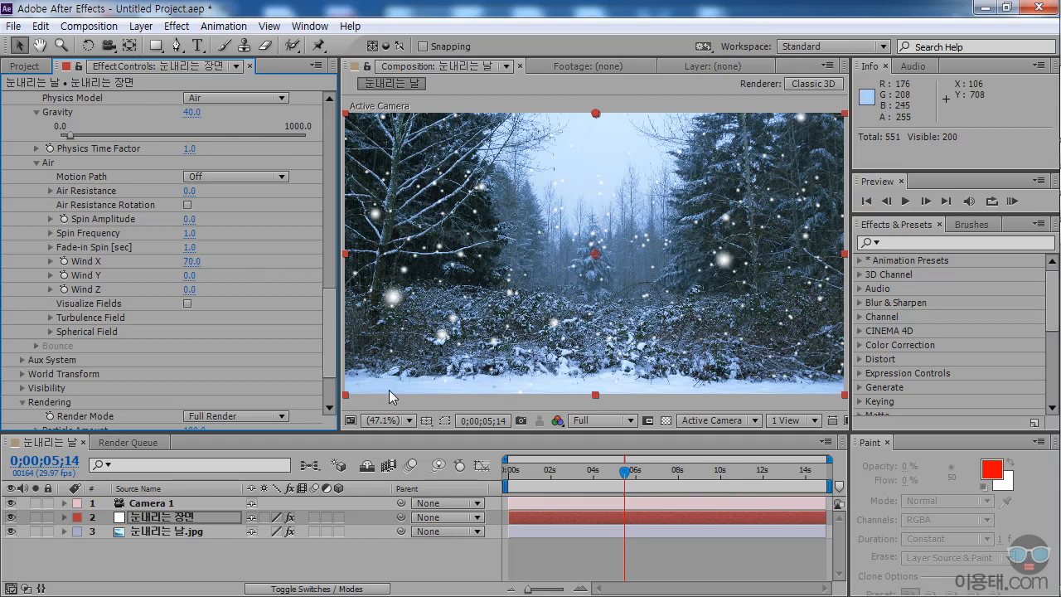
Step: Preview the wind-blown snow from the beginning of the composition to about 5 seconds
click(509, 471)
key(space)
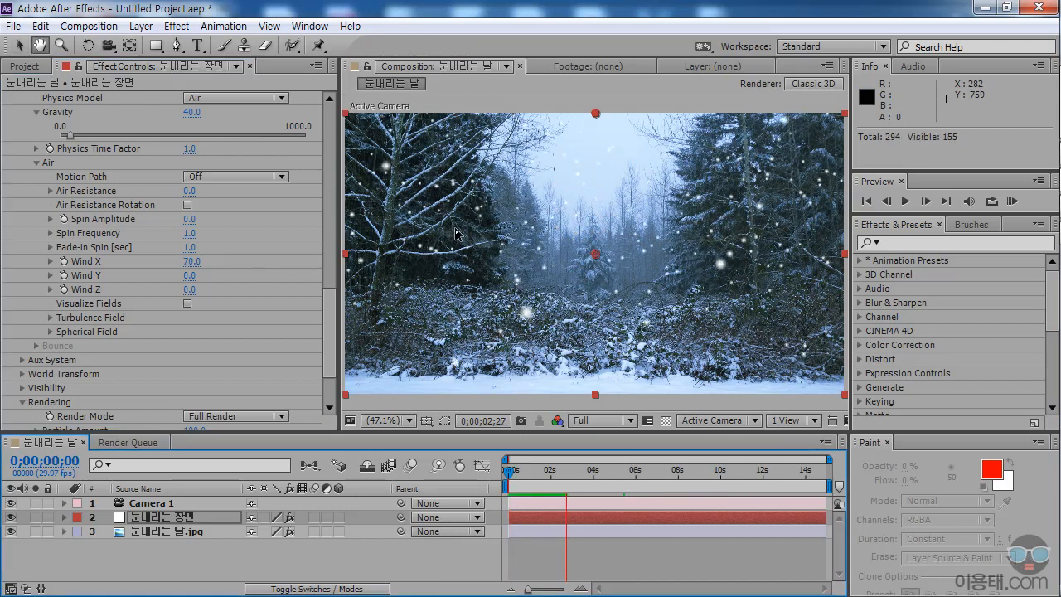
key(space)
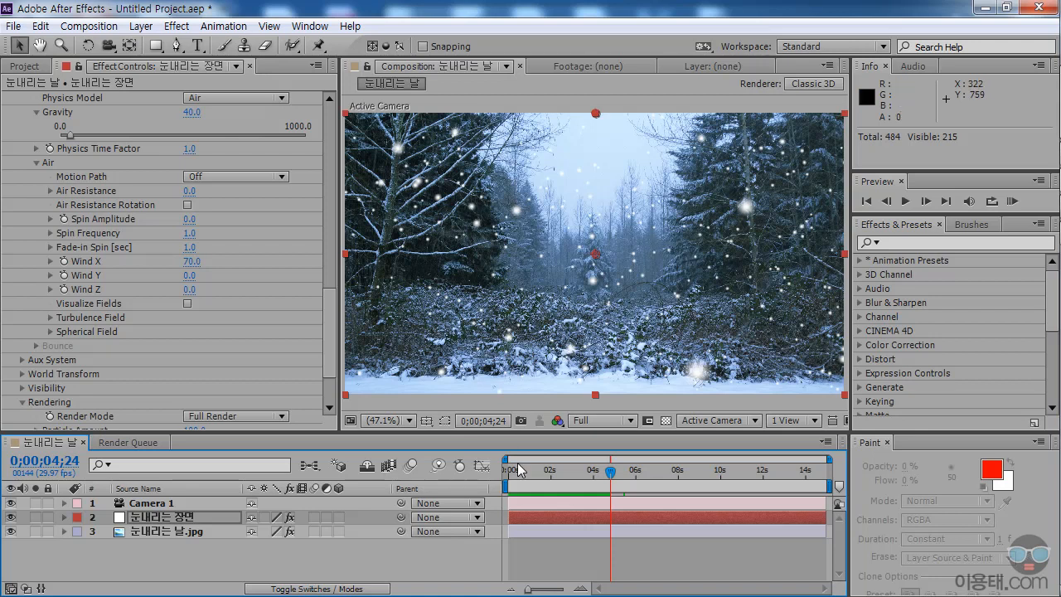
Step: Start keyframing Wind X at 4 seconds and reveal its keyframe among the snow layer's Particular Physics Air properties in the timeline
mouse_move(605, 474)
mouse_down()
mouse_move(619, 474)
mouse_move(592, 485)
mouse_up()
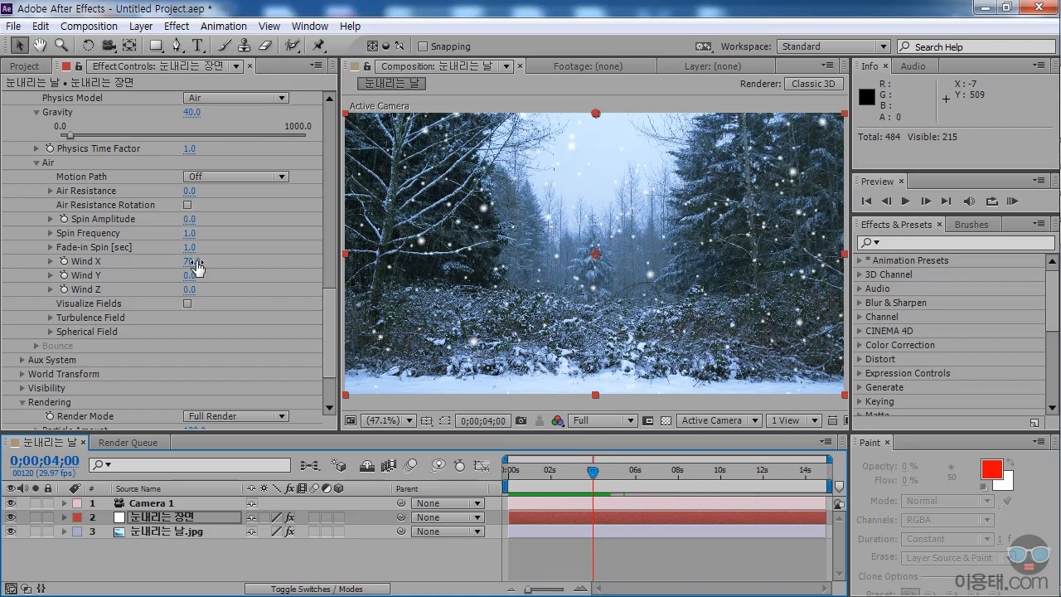
click(64, 261)
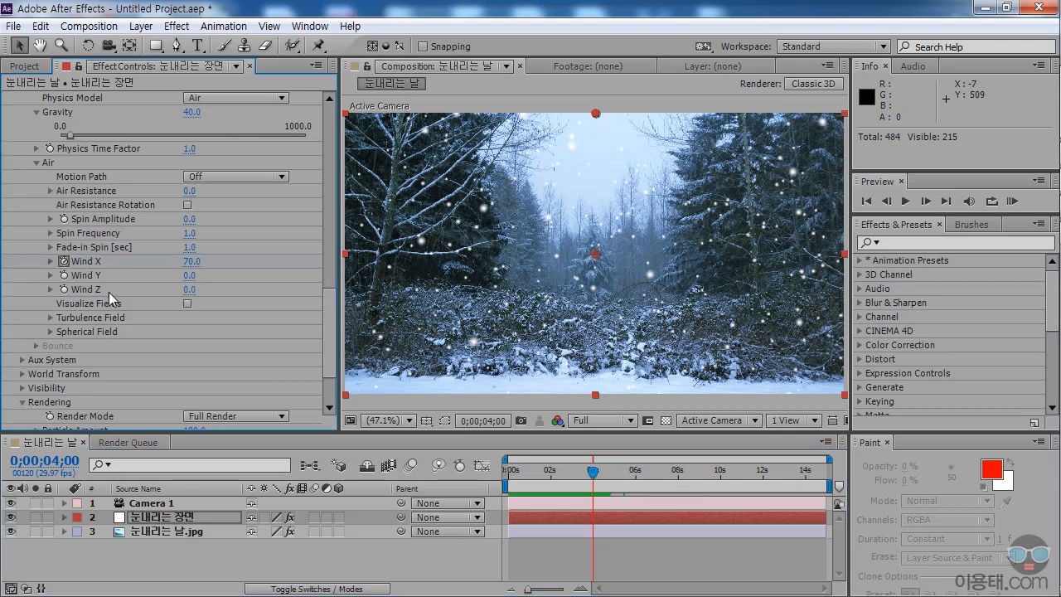
click(64, 517)
drag(251, 431, 245, 382)
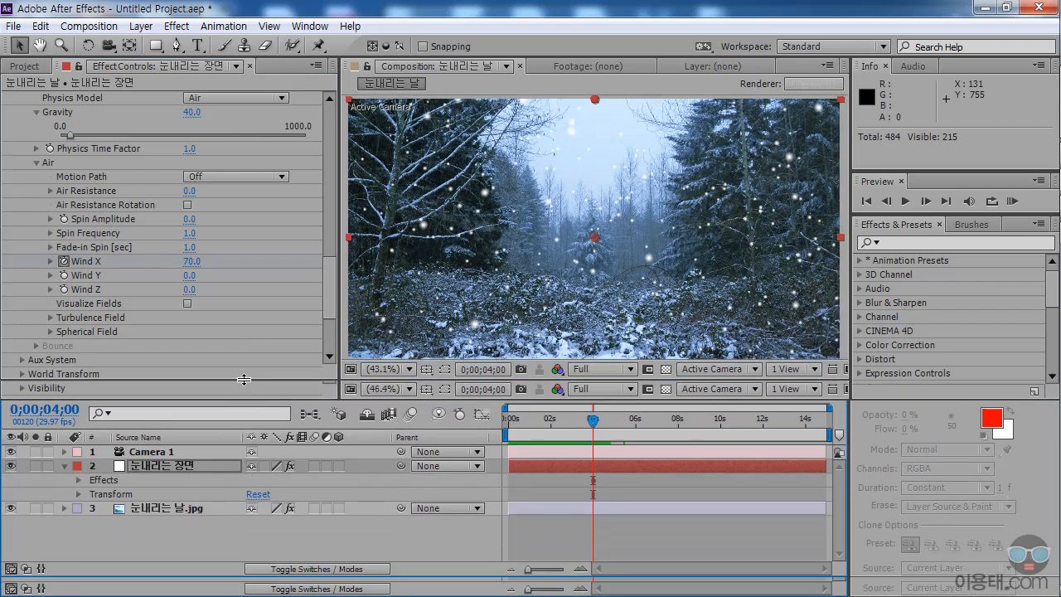
click(78, 479)
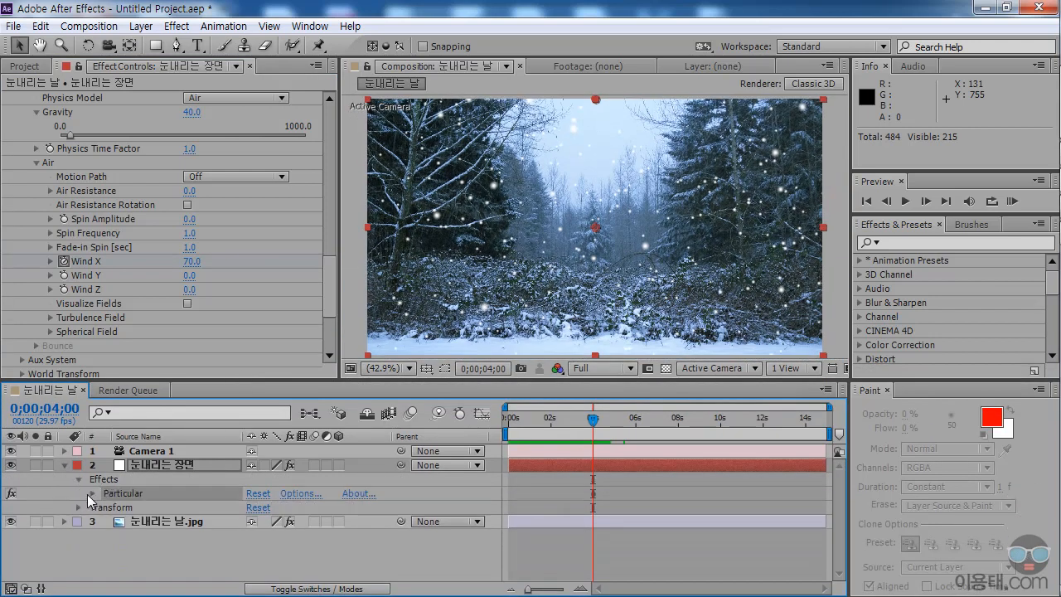
click(91, 494)
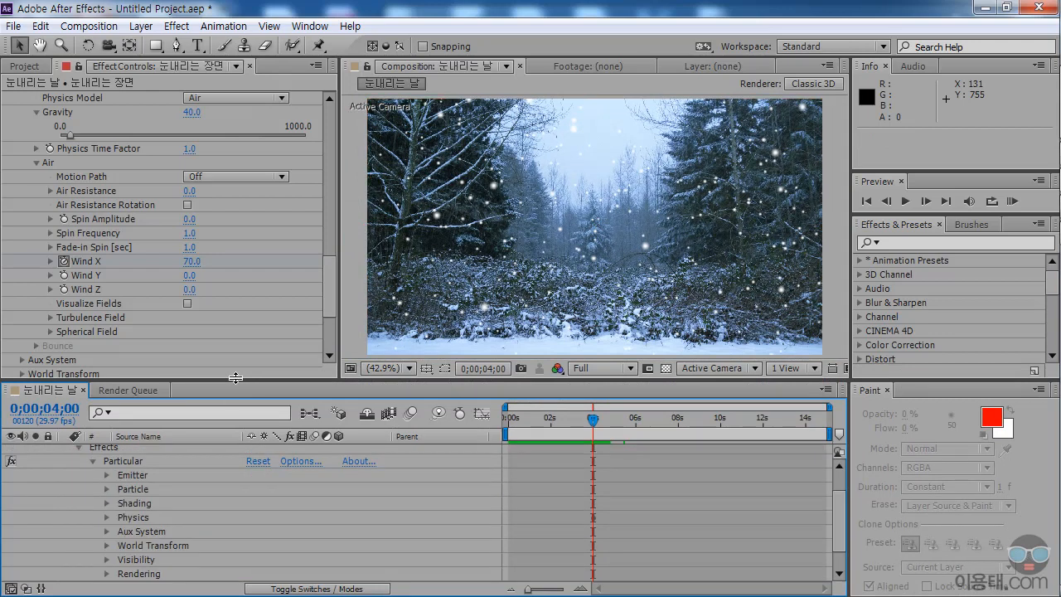
drag(234, 378, 234, 320)
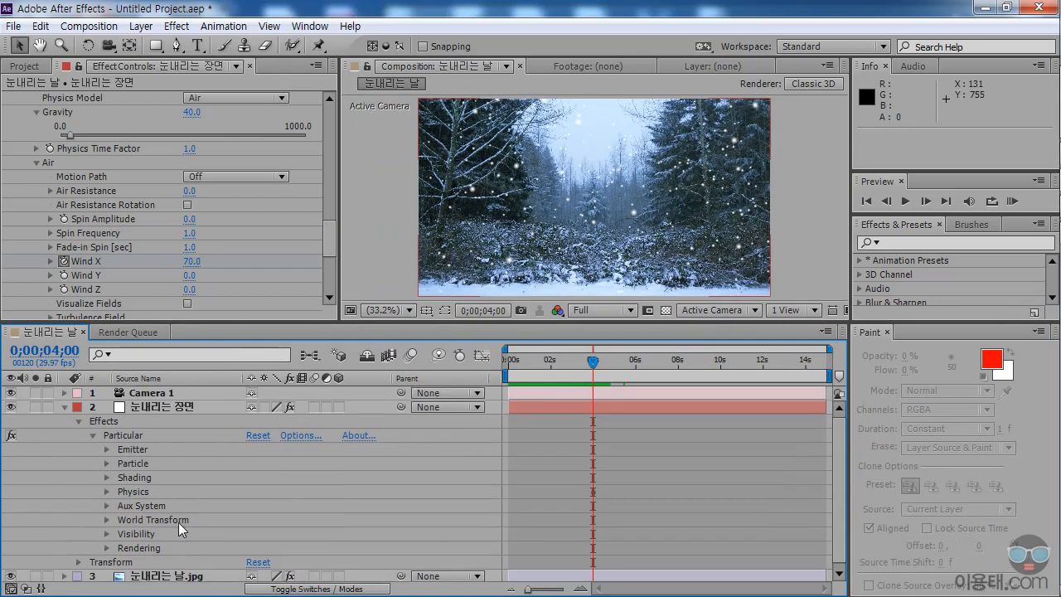
click(105, 491)
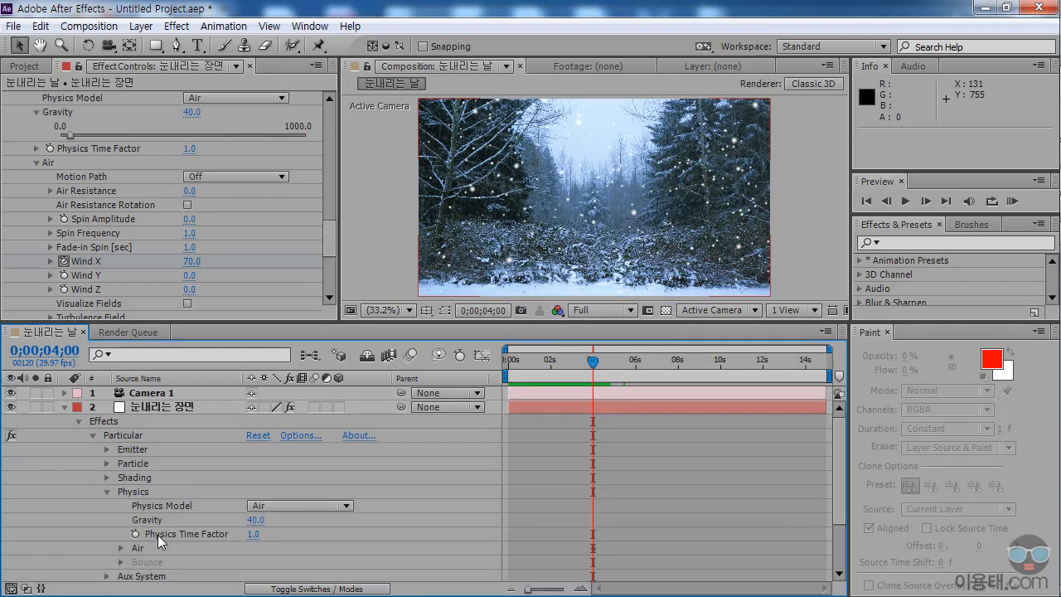
click(120, 547)
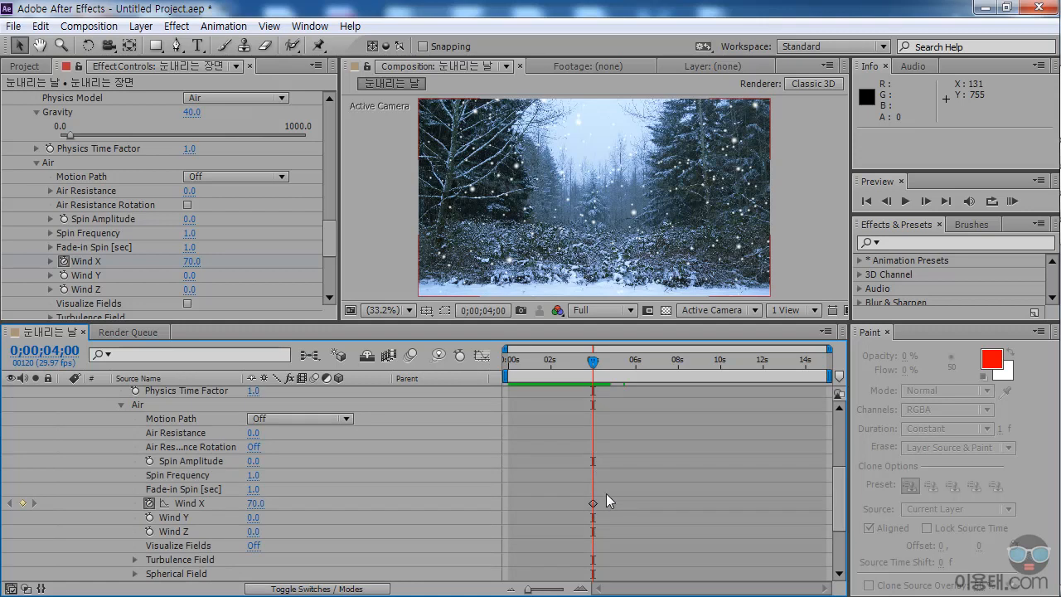
Step: Add a second Wind X keyframe at 6 seconds with a value of 525
click(540, 360)
drag(526, 359, 562, 382)
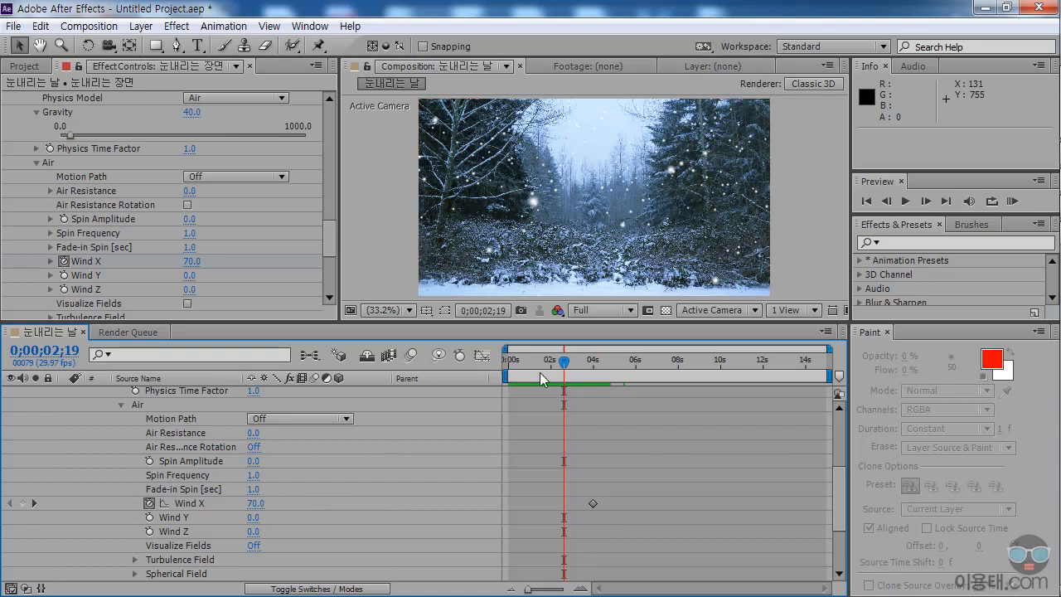
drag(564, 375, 635, 402)
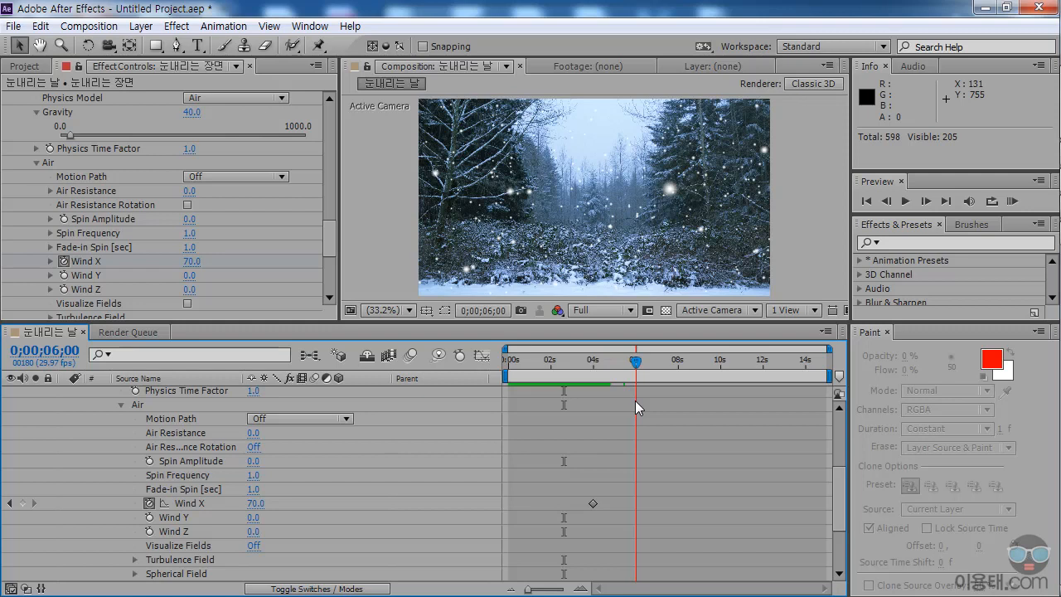
click(635, 400)
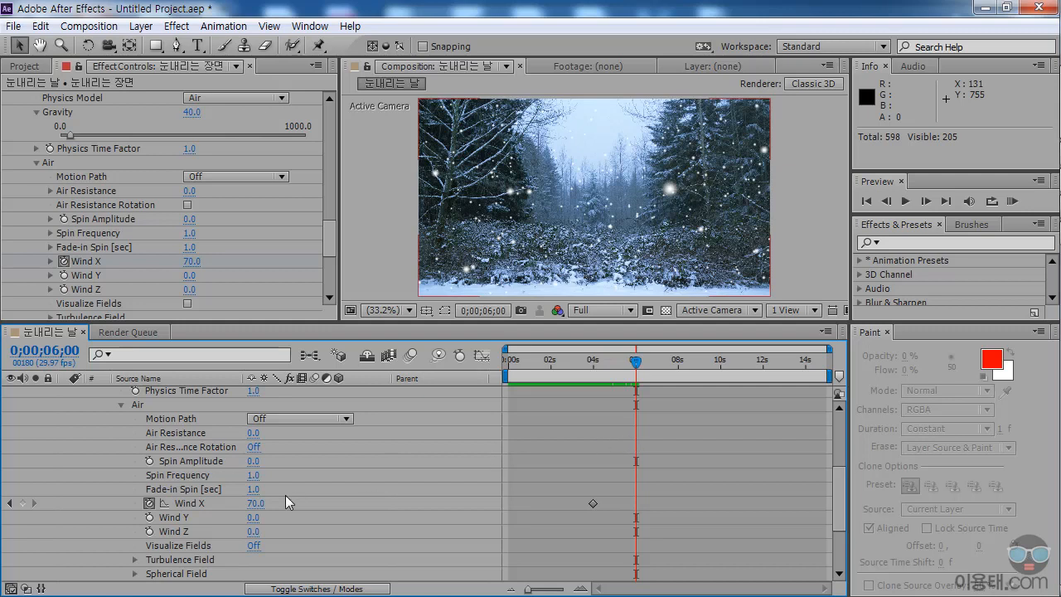
drag(255, 503, 635, 503)
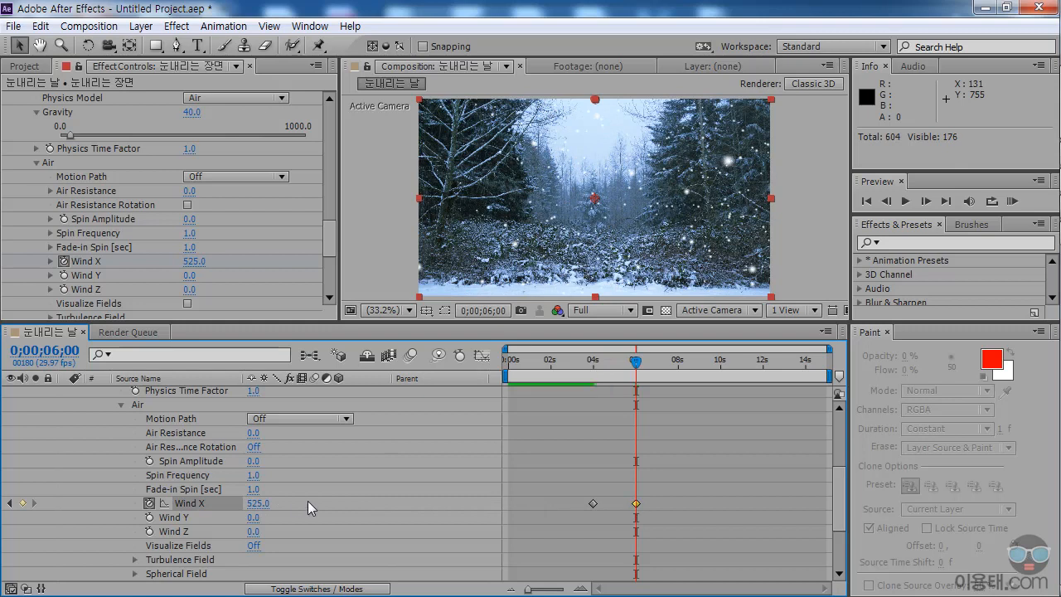
Step: Preview the wind change from about 3 to 6 seconds and return to the Wind X keyframe at 6 seconds
click(571, 363)
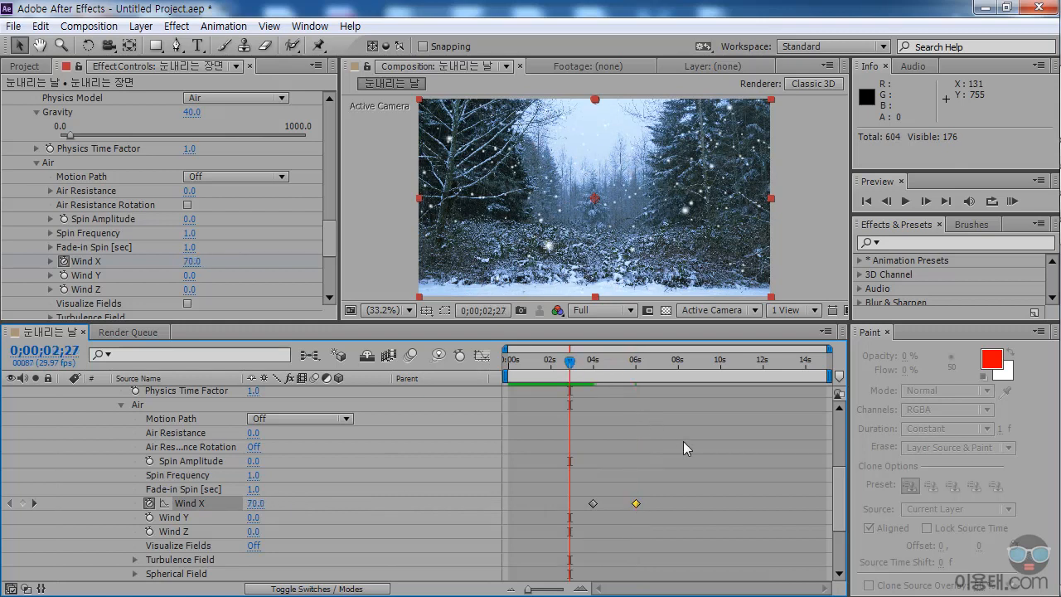
key(space)
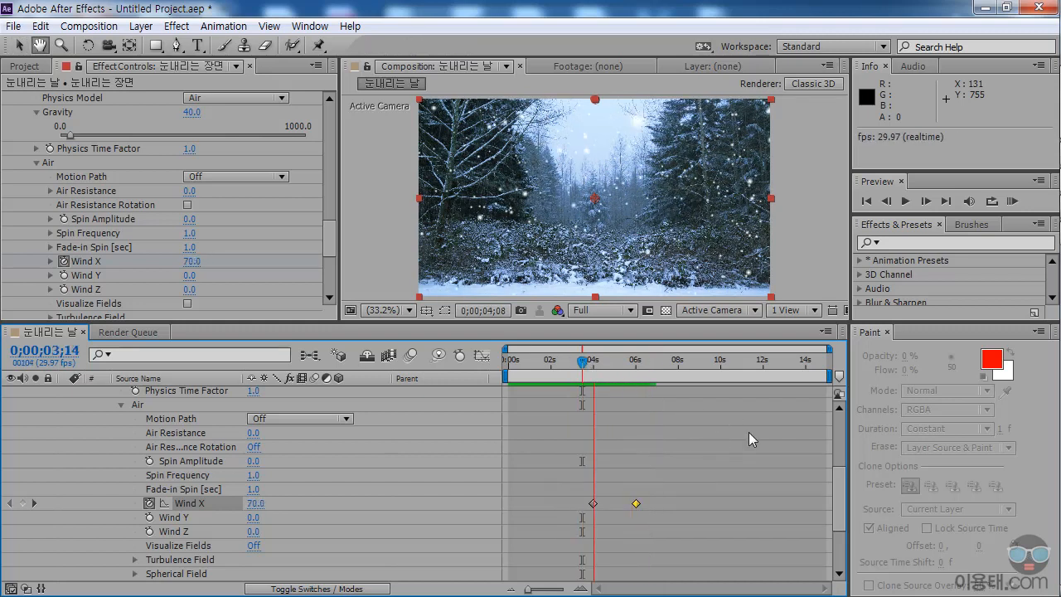
key(space)
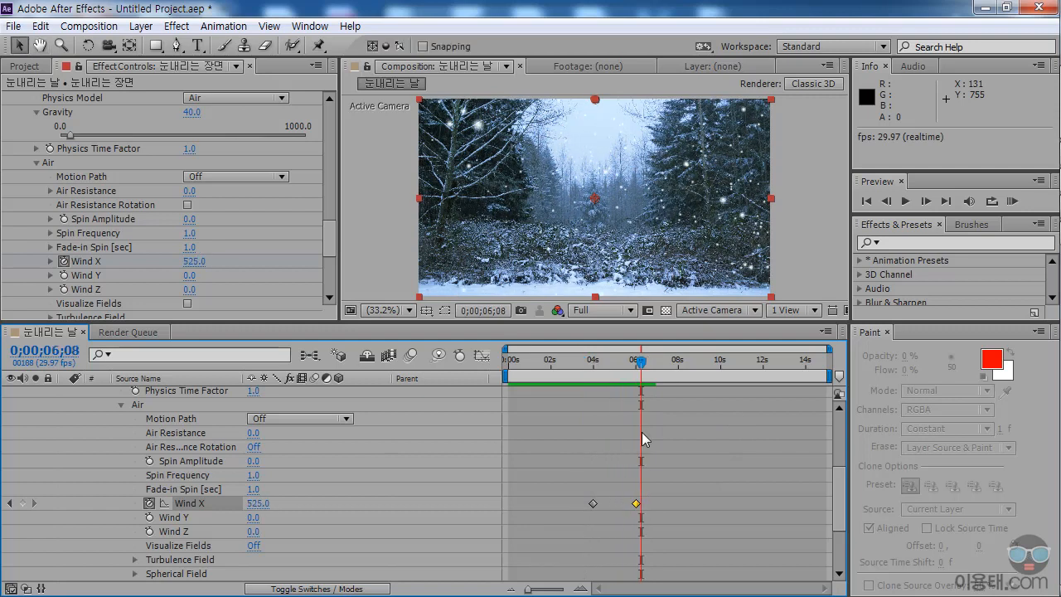
click(9, 503)
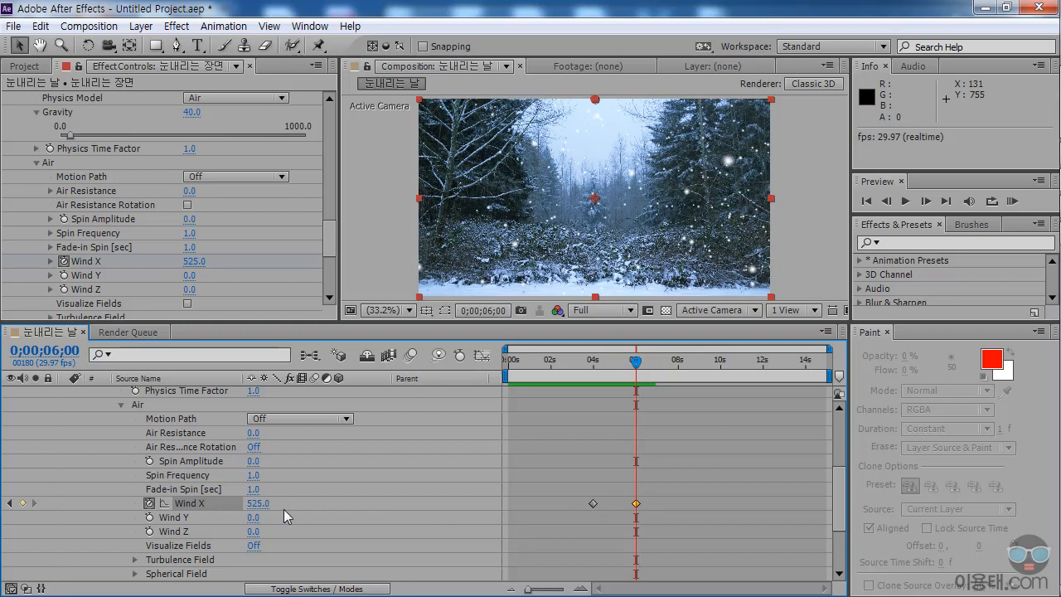
Step: Raise the Wind X keyframe at 6 seconds to 942 and preview the stronger gust from about 3 seconds
drag(257, 504, 576, 502)
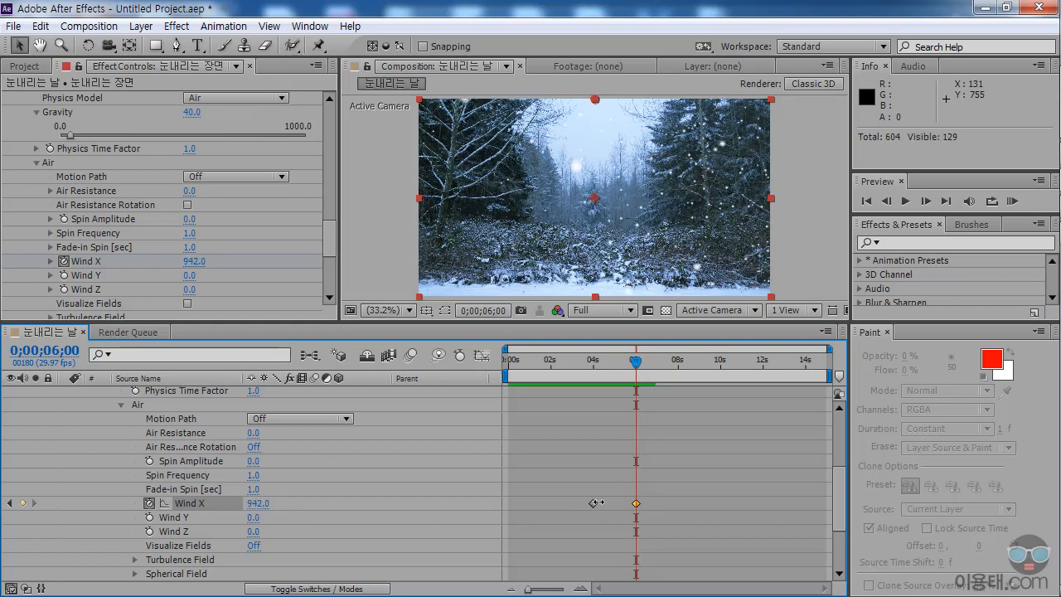
click(582, 362)
key(space)
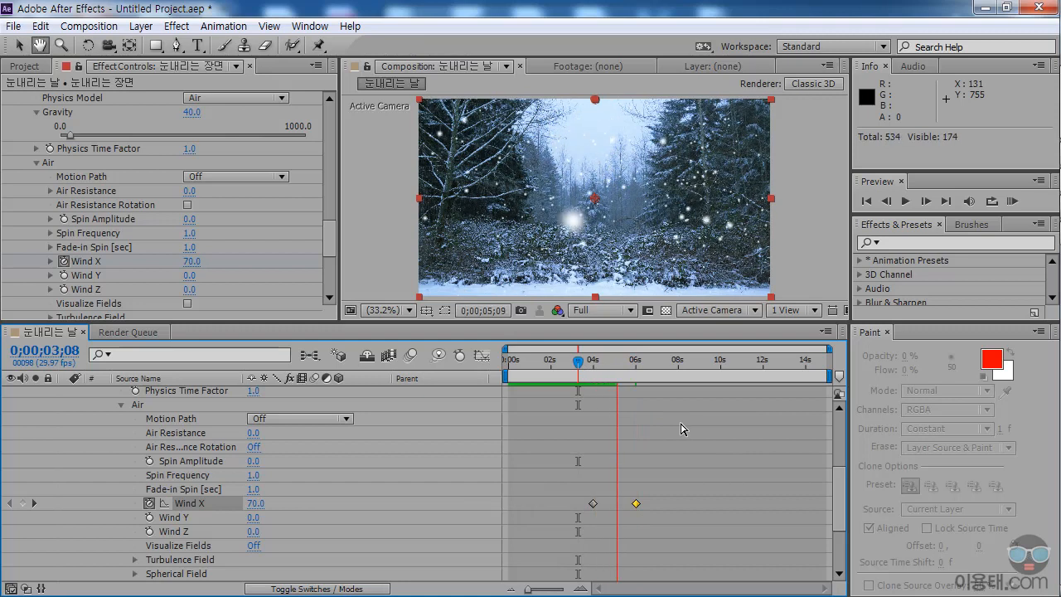
click(587, 363)
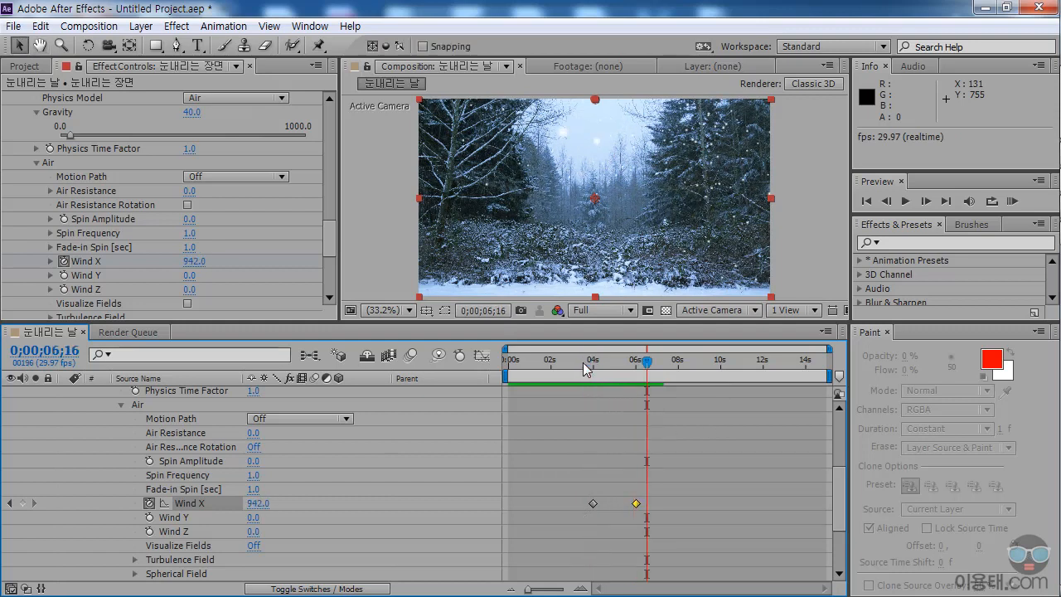
drag(616, 370, 627, 375)
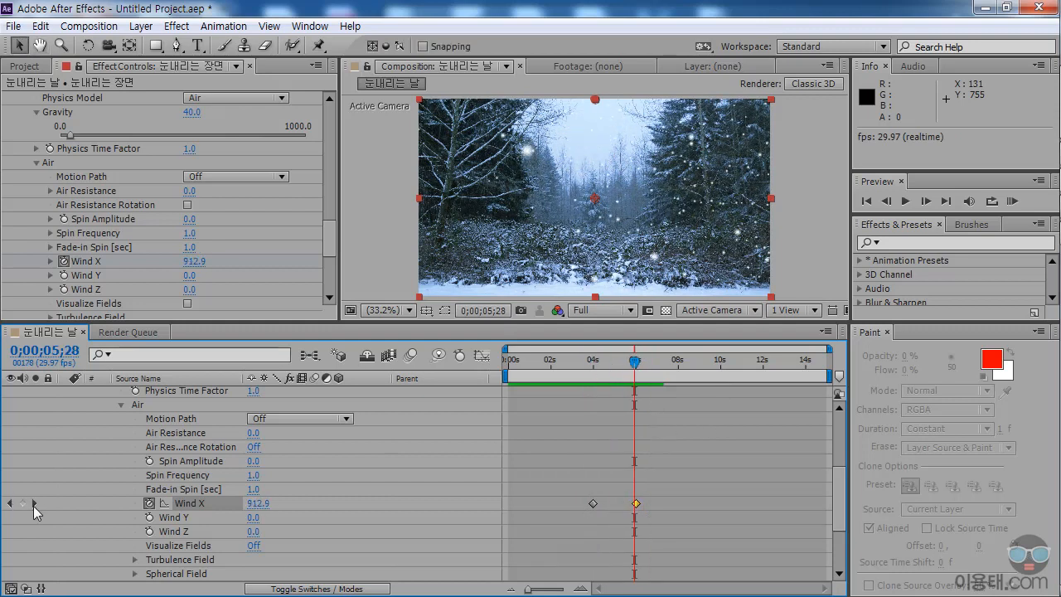
Step: Add a third Wind X keyframe at 7 seconds with a value of 0
click(34, 504)
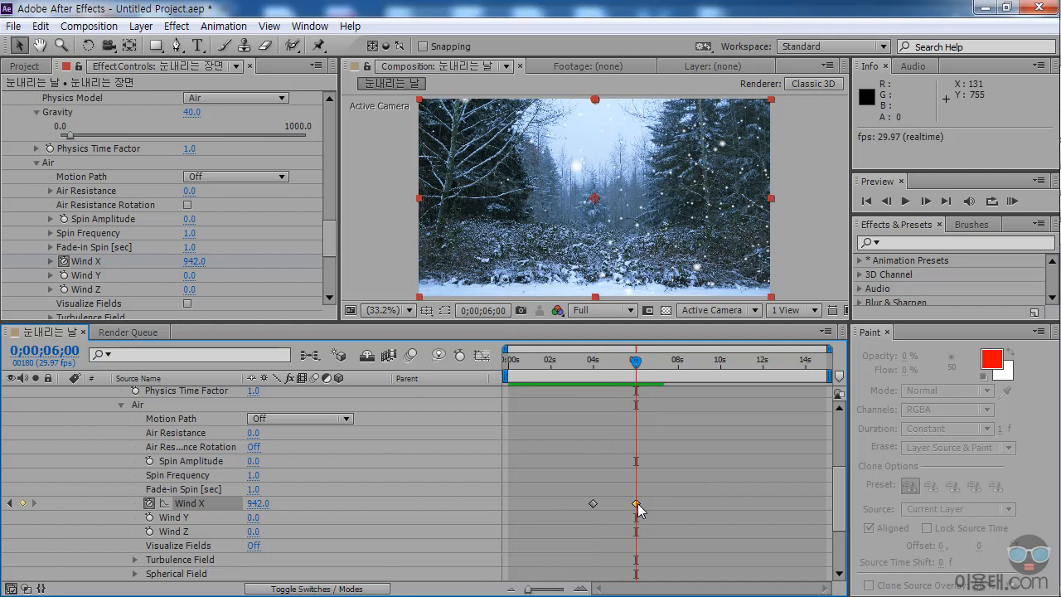
drag(639, 366, 658, 369)
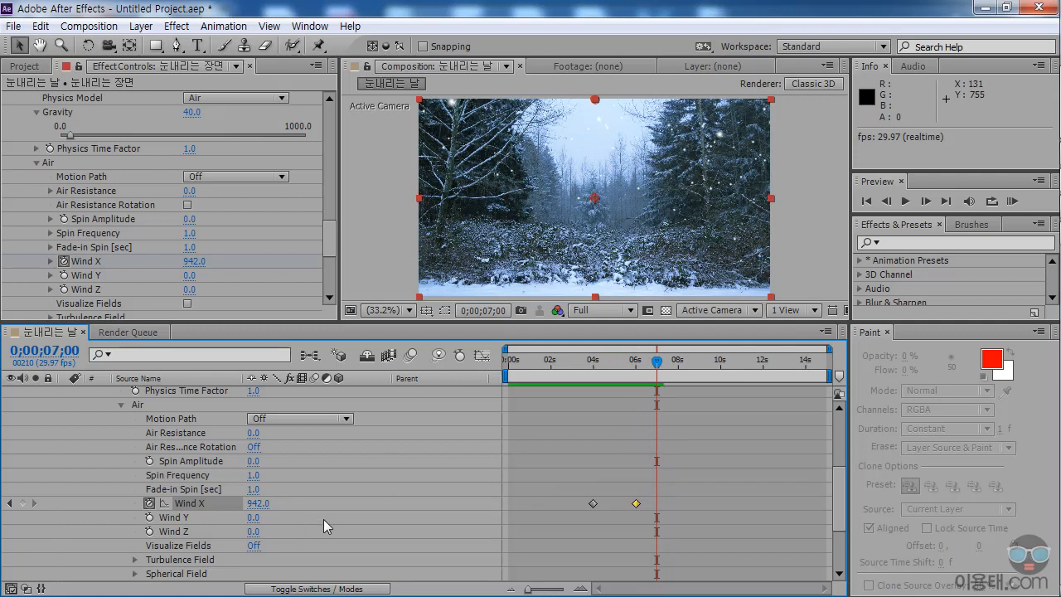
click(257, 504)
text(0)
key(Return)
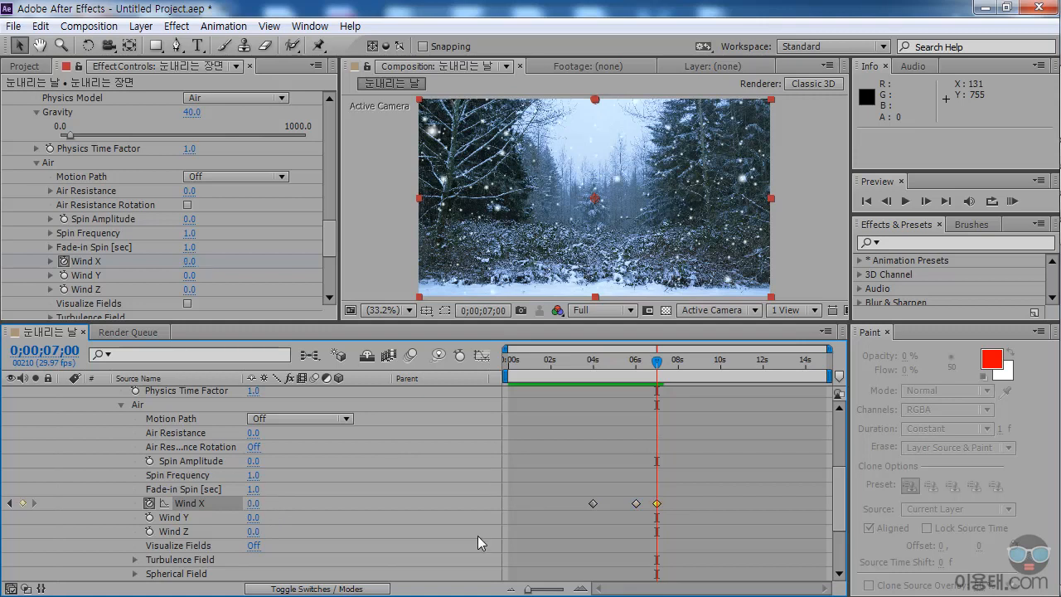
Step: Preview the wind gust and its fade-out from about 5 to 9 seconds
drag(538, 369, 611, 388)
key(space)
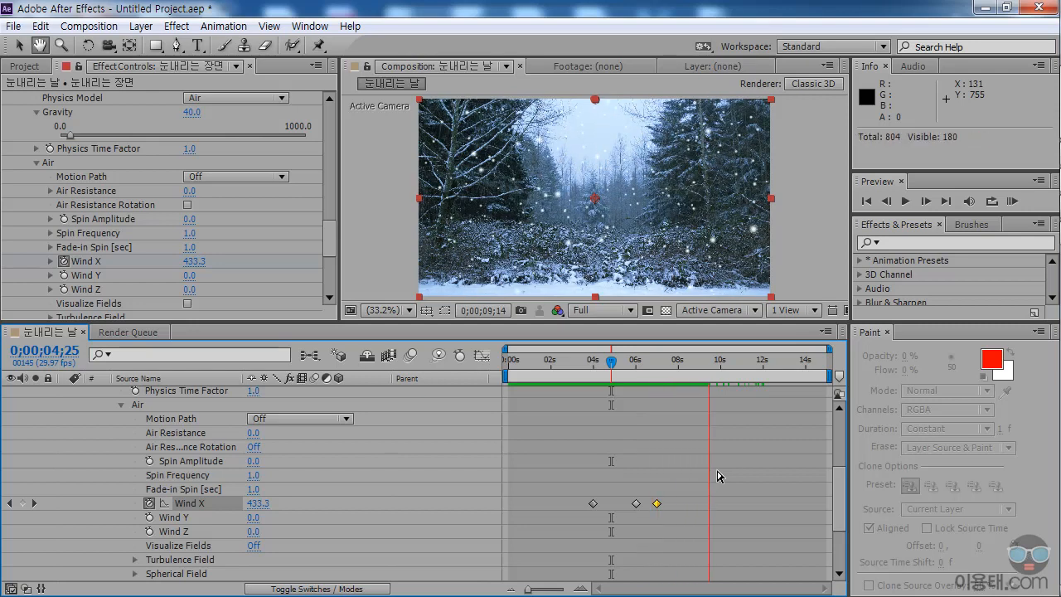
click(630, 366)
drag(632, 369, 694, 390)
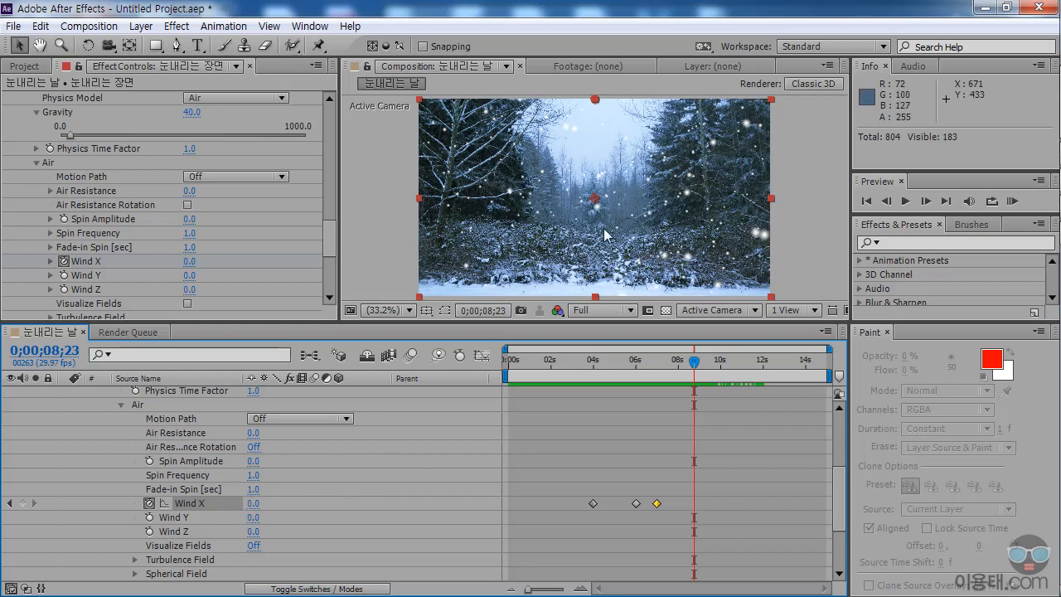
Step: Reveal the snow layer's Turbulence Field properties in the timeline and start keyframing Affect Position at 4 seconds
click(340, 478)
scroll(342, 477, down, 1)
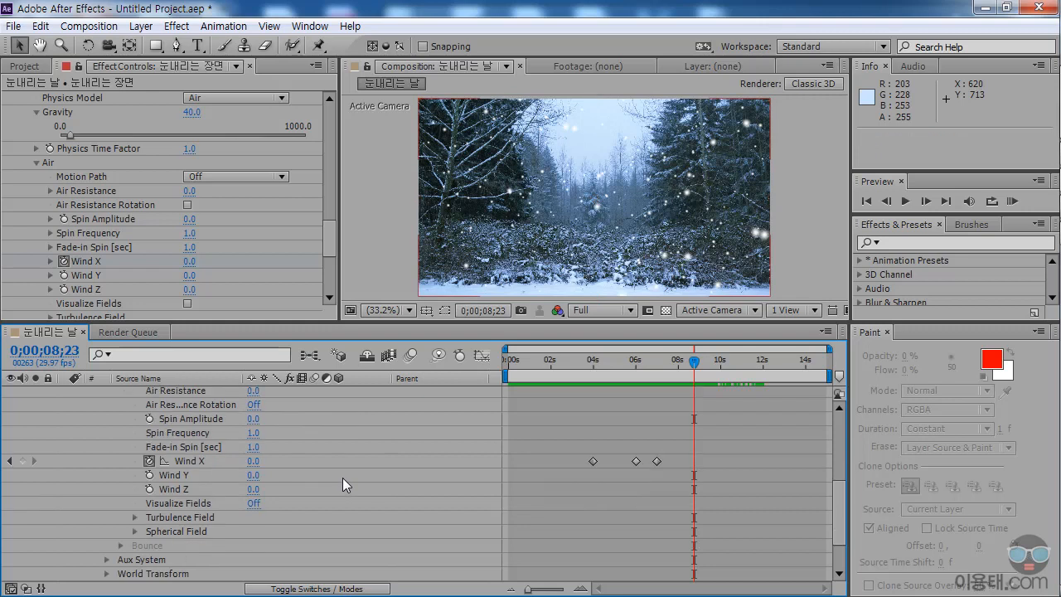
scroll(342, 479, down, 1)
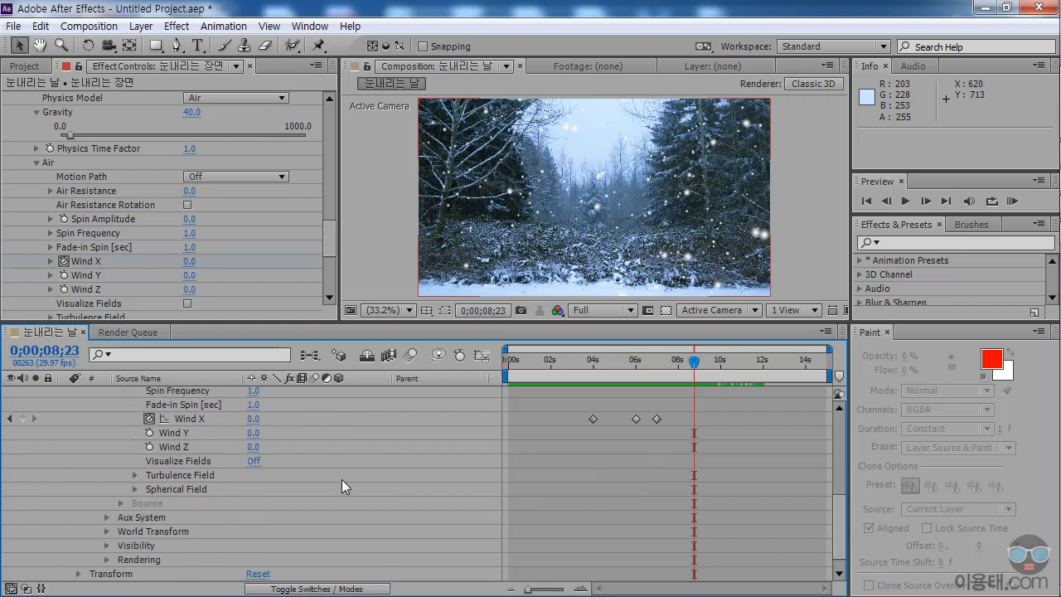
click(133, 475)
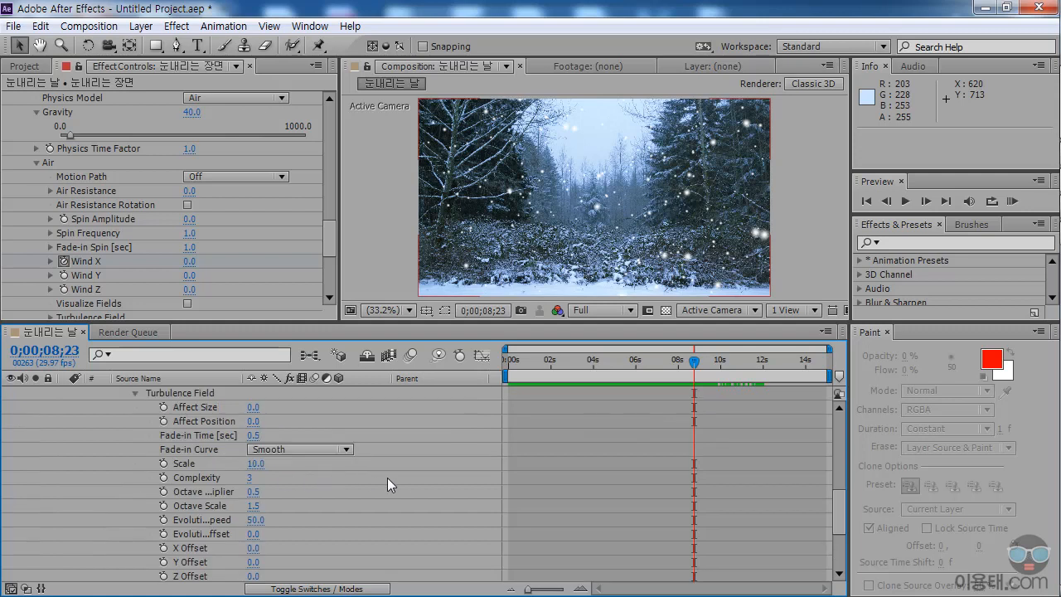
scroll(403, 478, up, 1)
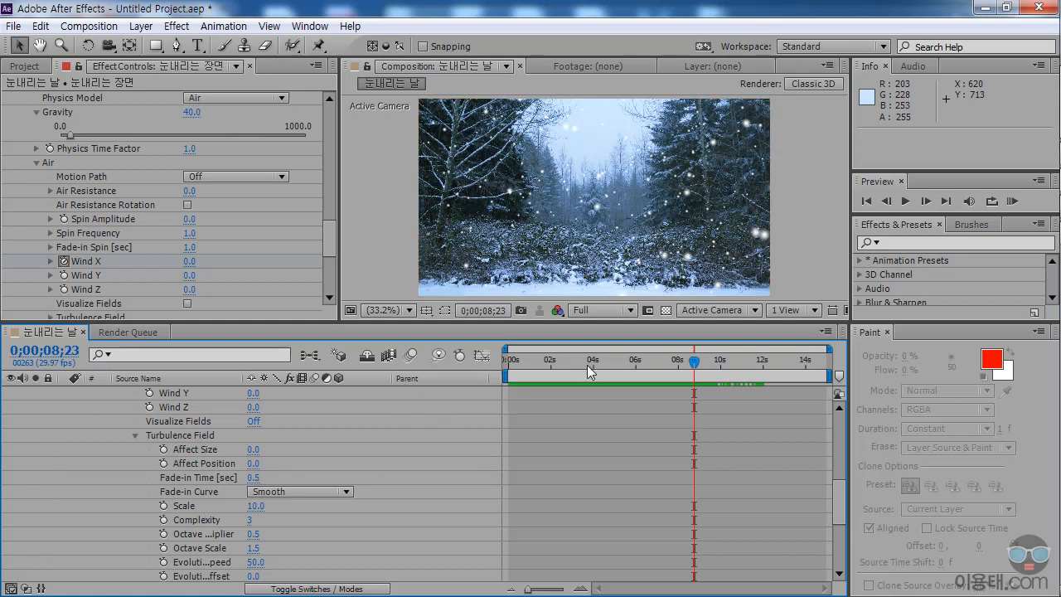
drag(585, 366, 594, 370)
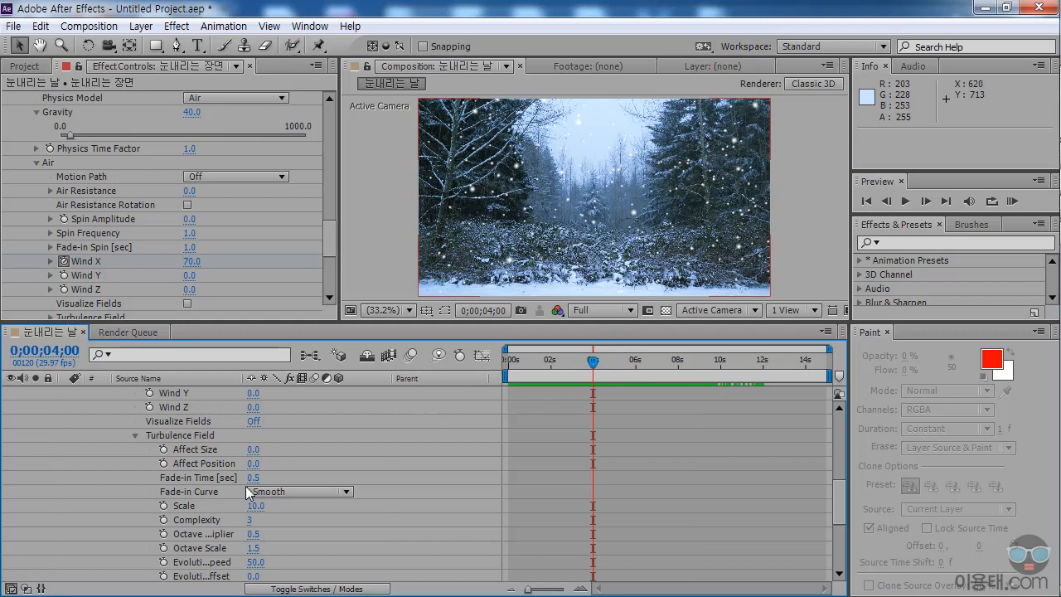
click(163, 463)
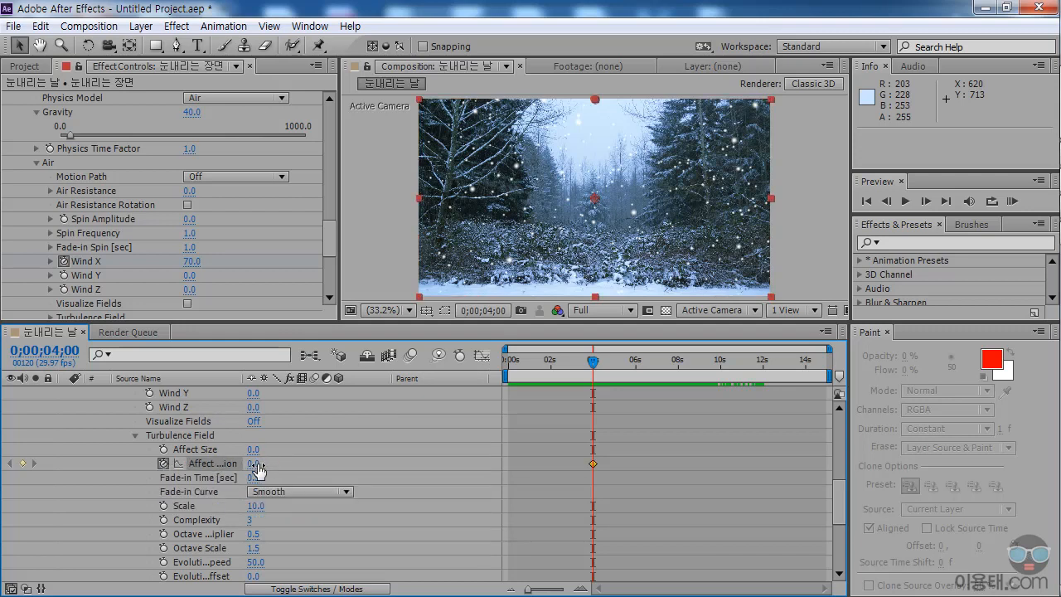
drag(245, 381, 264, 382)
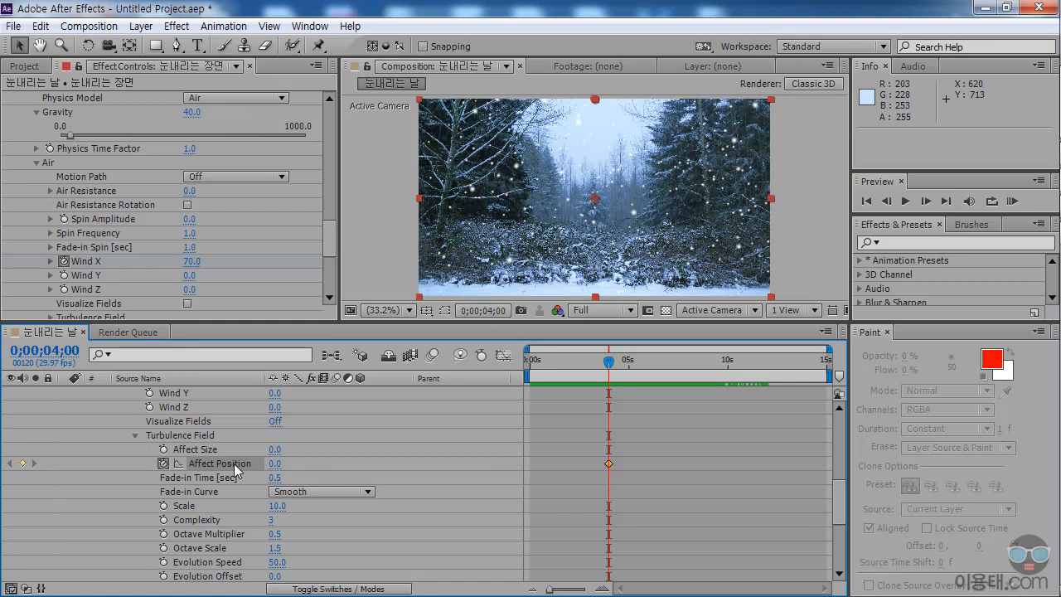
Step: Add a second Affect Position keyframe at 5 seconds with a value of 106
drag(609, 365, 650, 371)
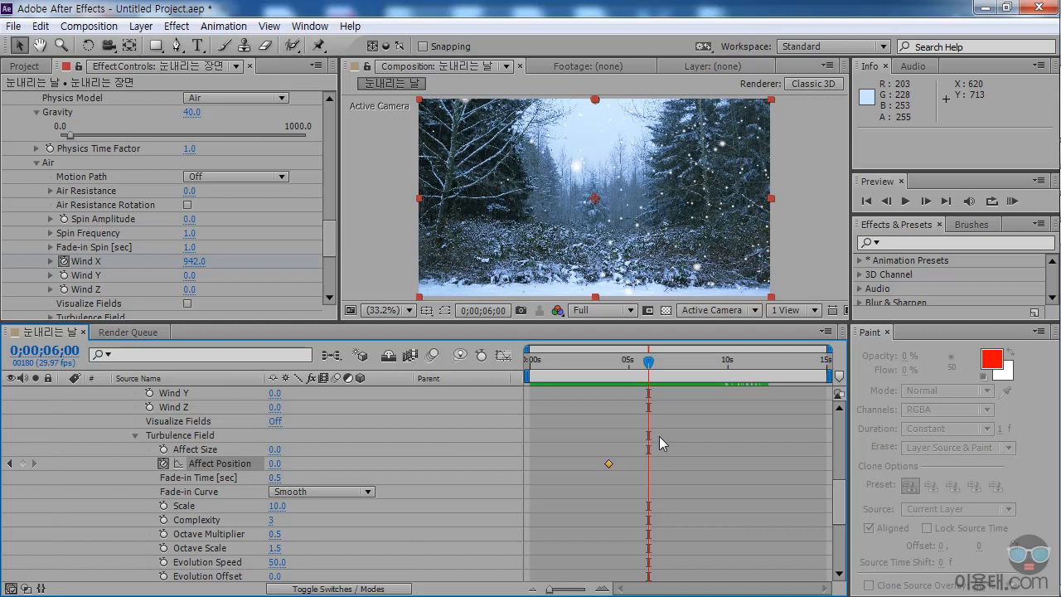
drag(648, 362, 628, 364)
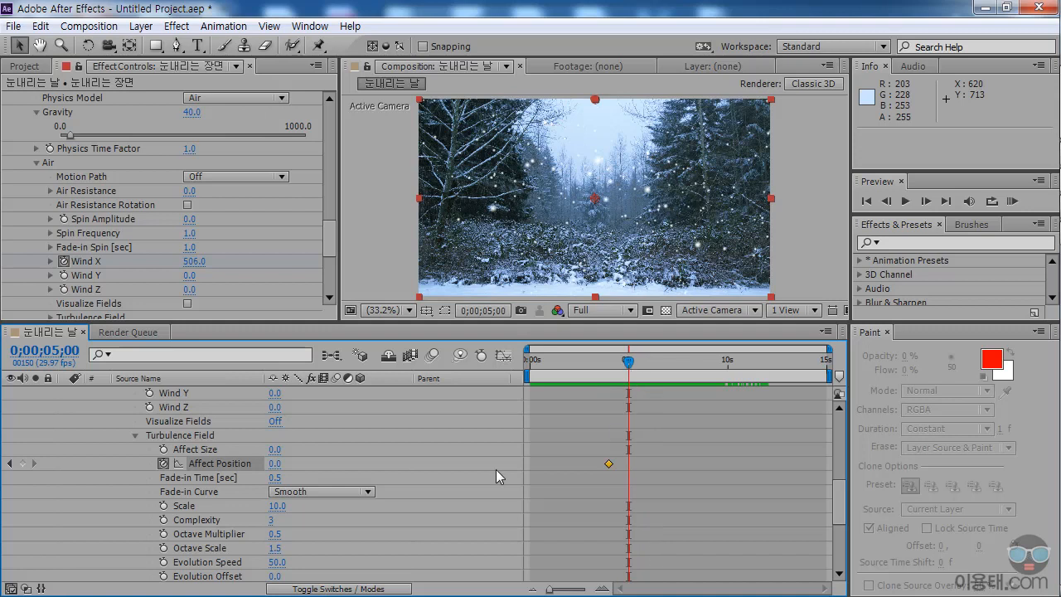
drag(276, 463, 364, 463)
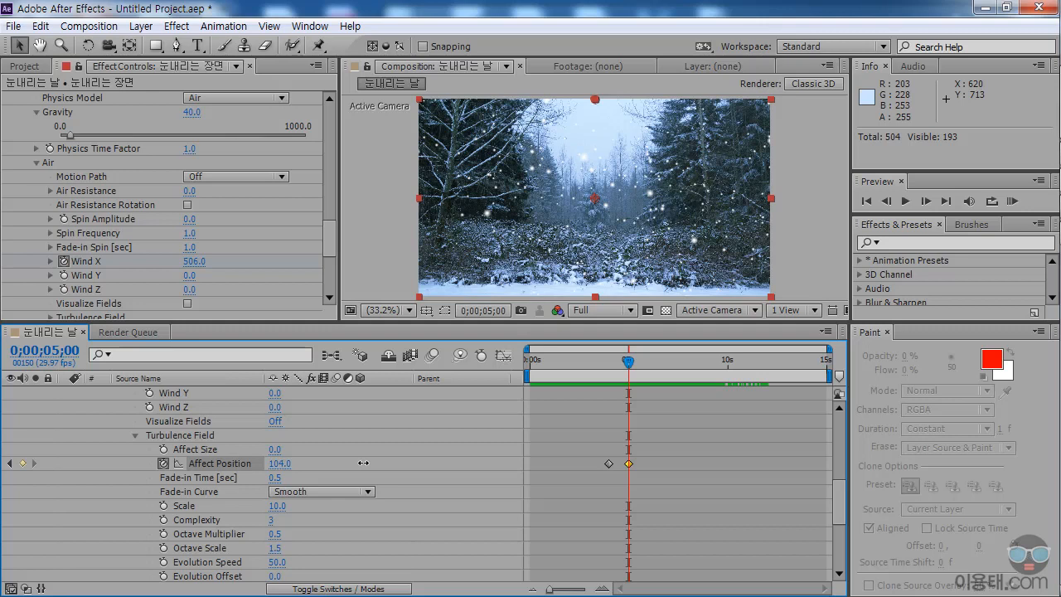
Step: Preview the turbulent snow from about 3.5 seconds and inspect the motion around the second Affect Position keyframe
click(601, 362)
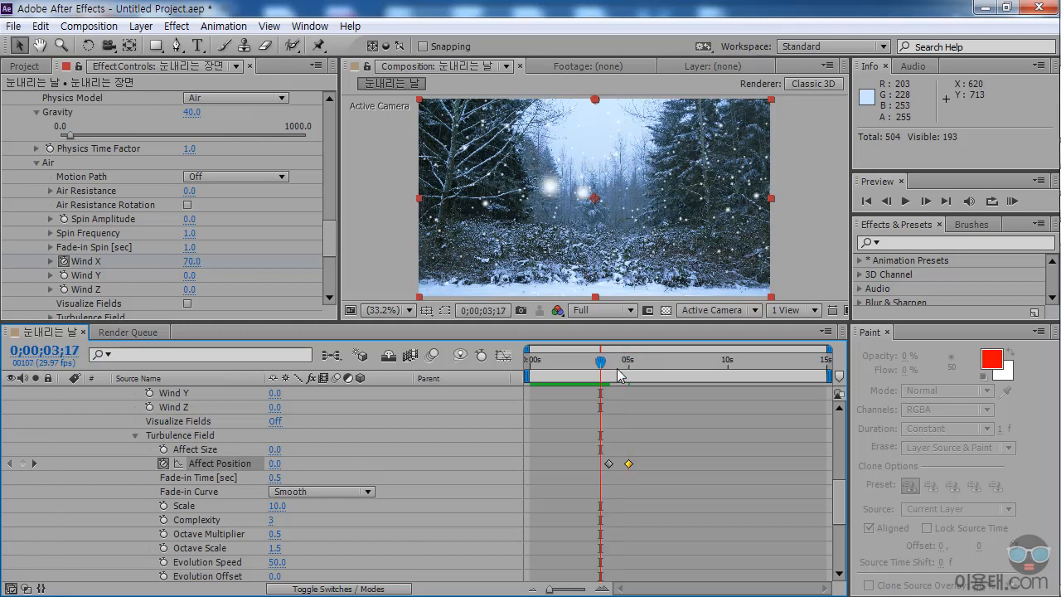
key(space)
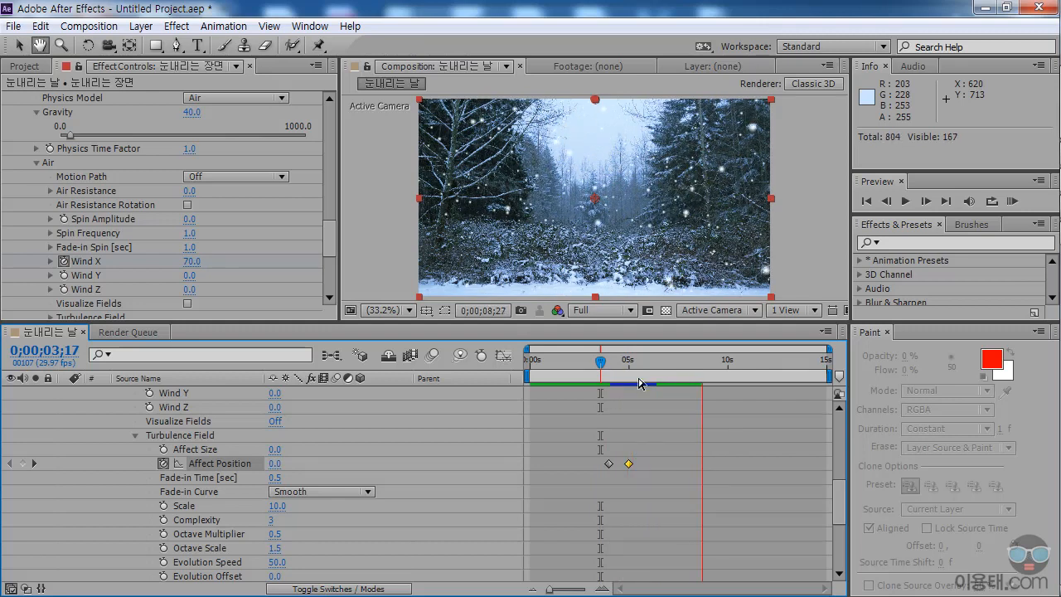
click(613, 367)
drag(614, 370, 630, 373)
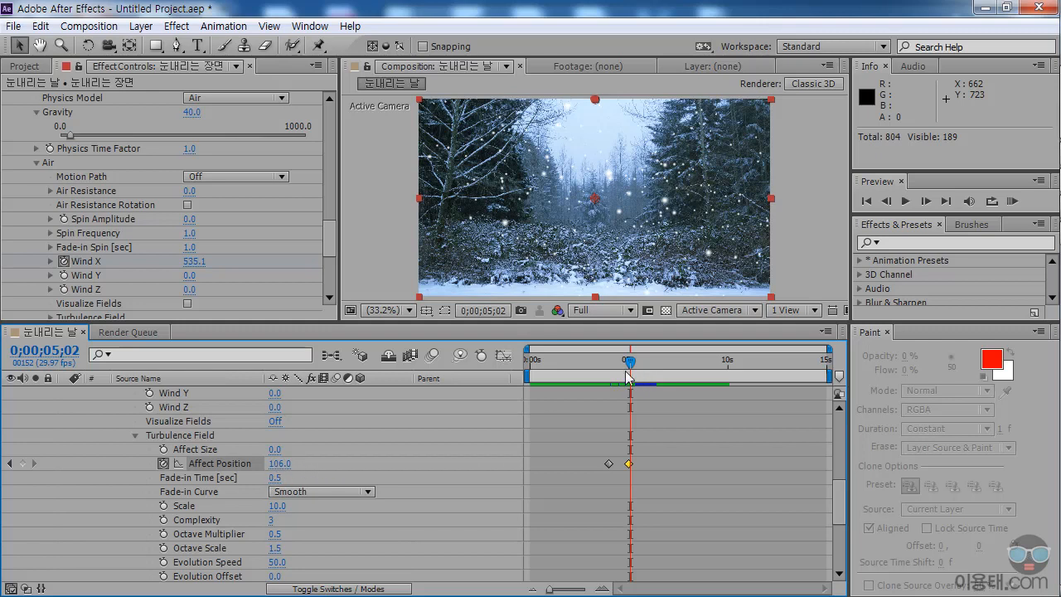
Step: Hold Affect Position at 106 with a keyframe at 7 seconds and add another keyframe at 9 seconds with a value of 0
drag(631, 365, 671, 378)
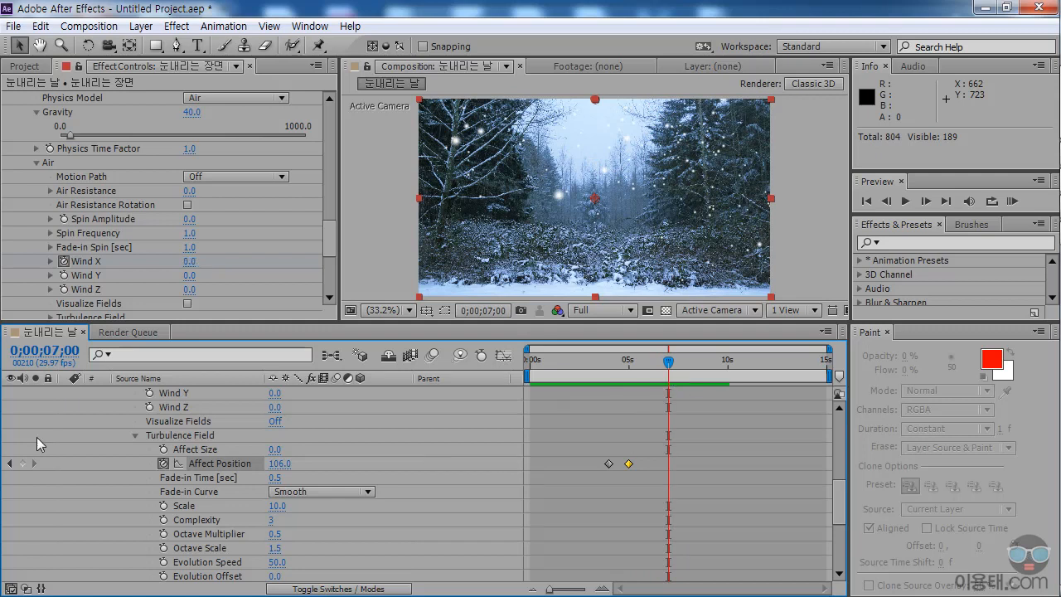
click(21, 464)
drag(670, 369, 709, 376)
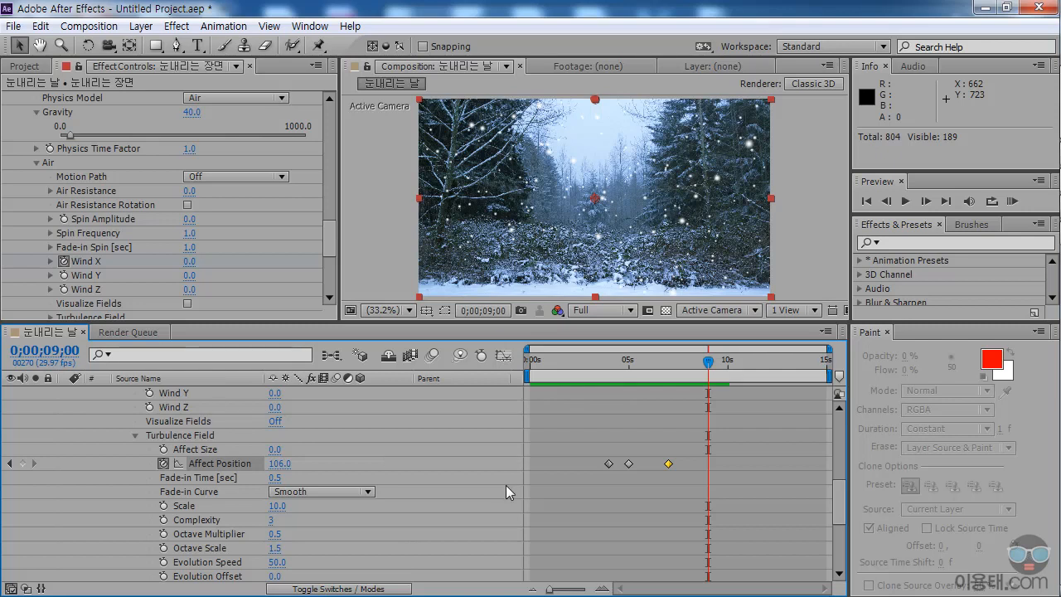
click(279, 463)
text(0)
key(Return)
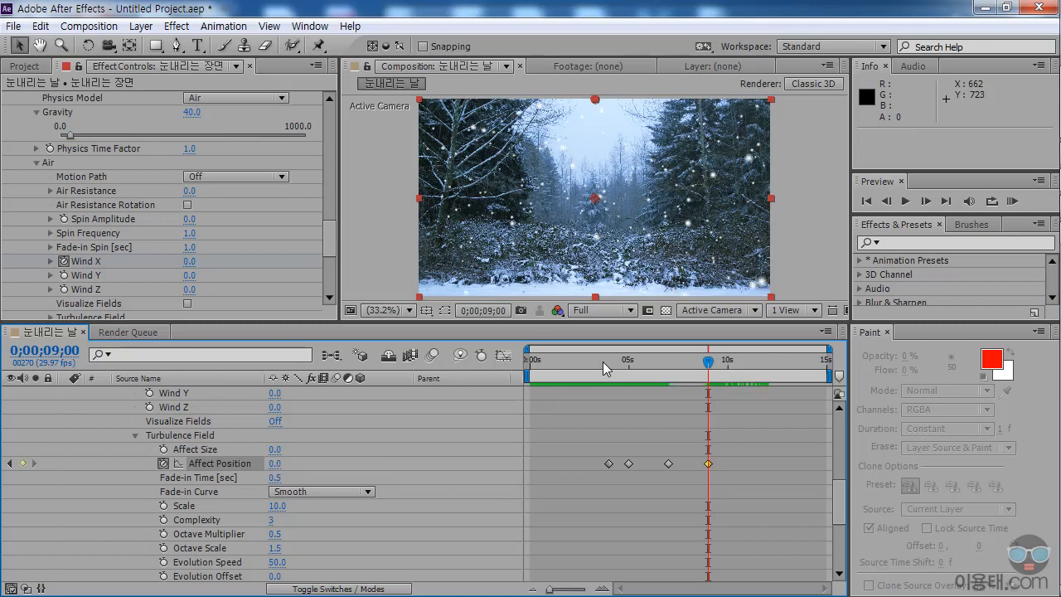
Step: Scrub through the turbulence keyframes and preview the snow animation from near the beginning of the composition
drag(601, 362, 697, 463)
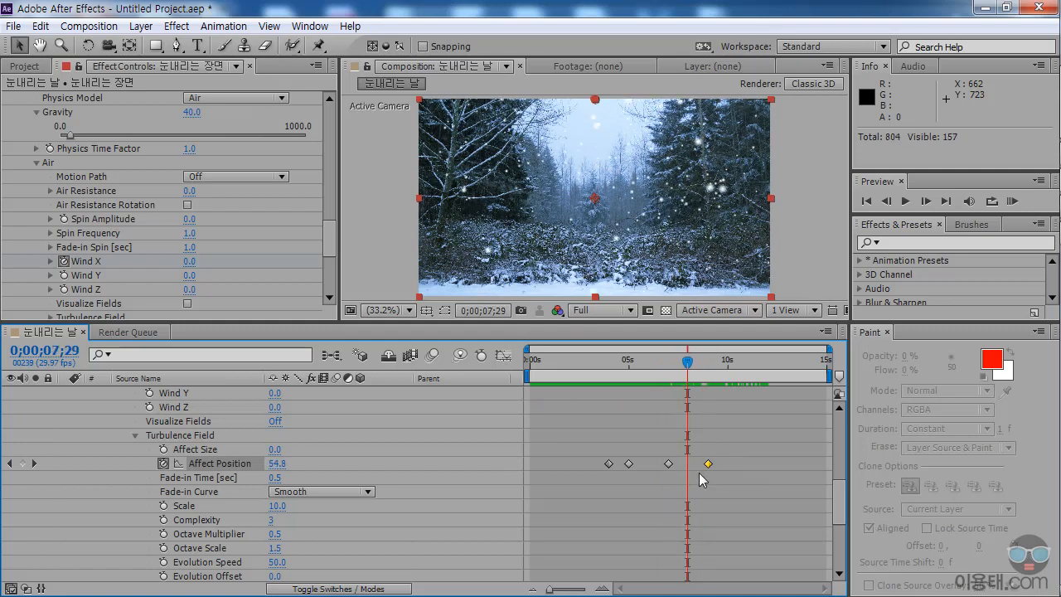
click(574, 364)
drag(571, 369, 540, 364)
key(space)
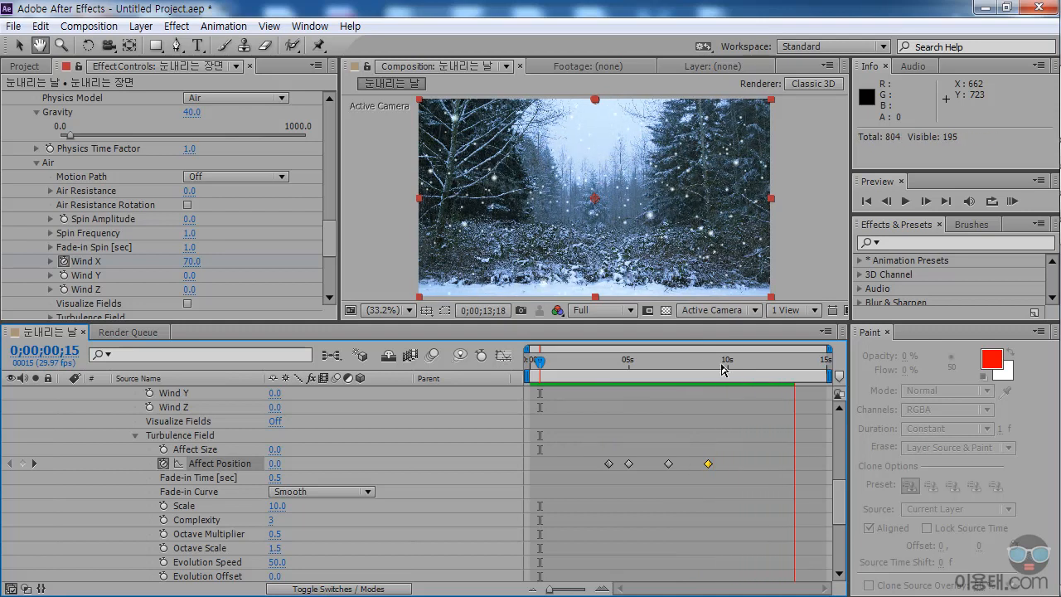
key(ctrl+z)
drag(801, 362, 673, 388)
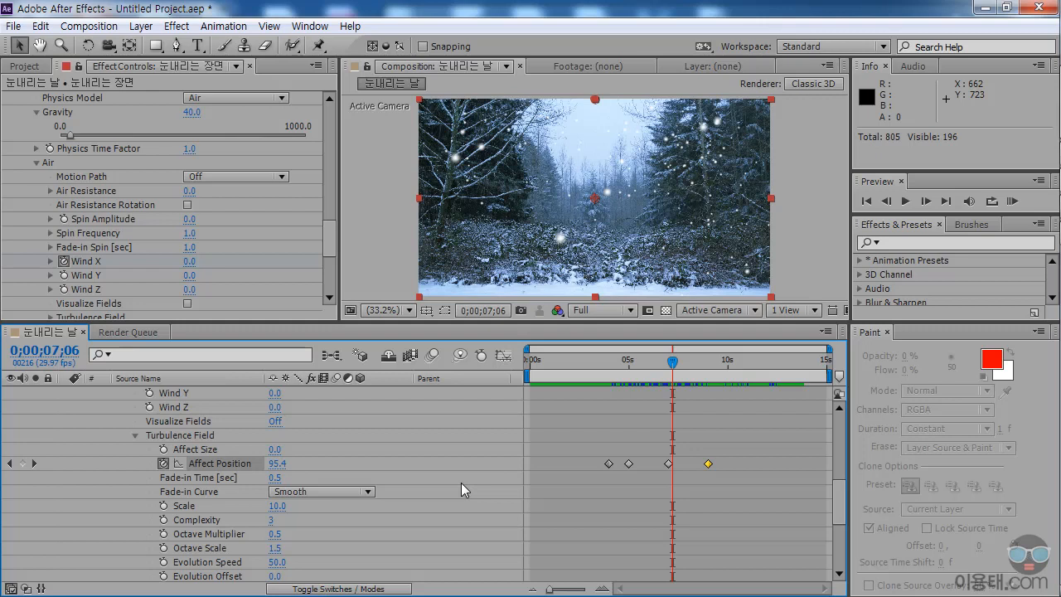
Step: Collapse the snow layer's properties, enlarge the composition view and check the snowfall up to 9 seconds
scroll(379, 469, up, 6)
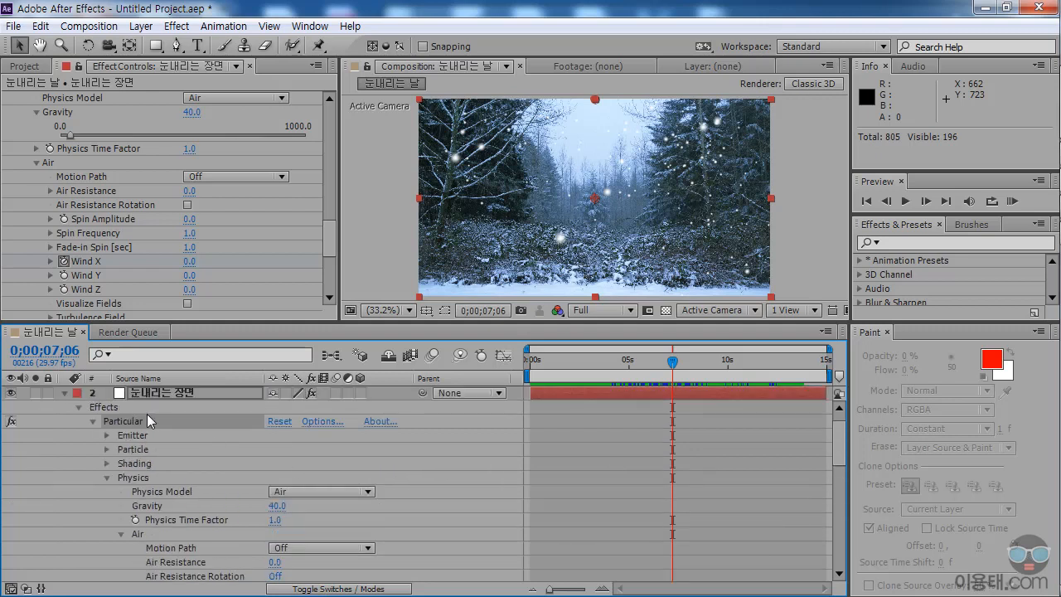
click(157, 391)
click(63, 392)
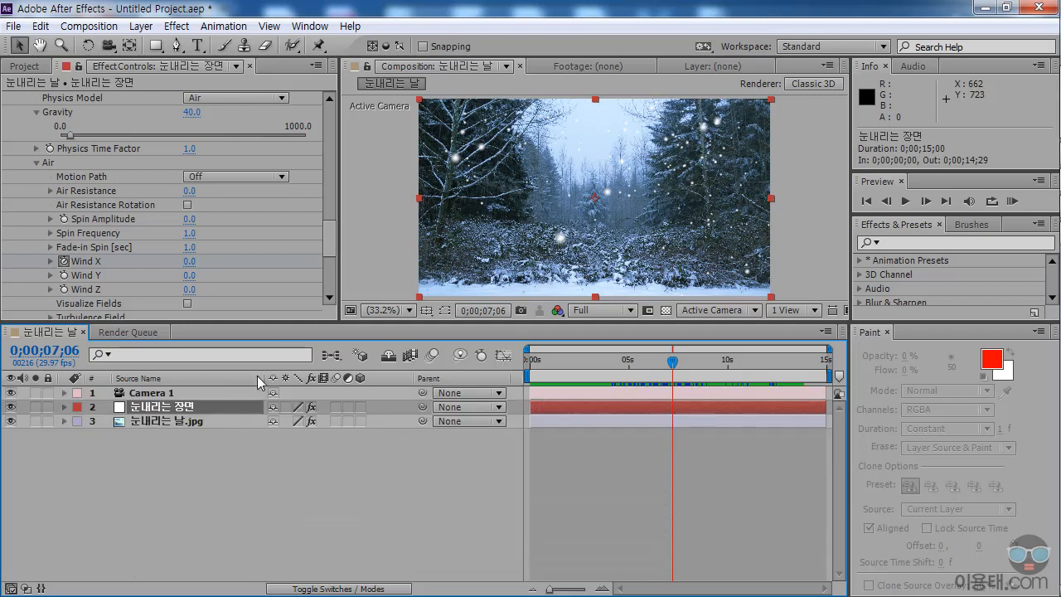
drag(267, 321, 267, 450)
drag(556, 485, 722, 496)
drag(622, 491, 707, 496)
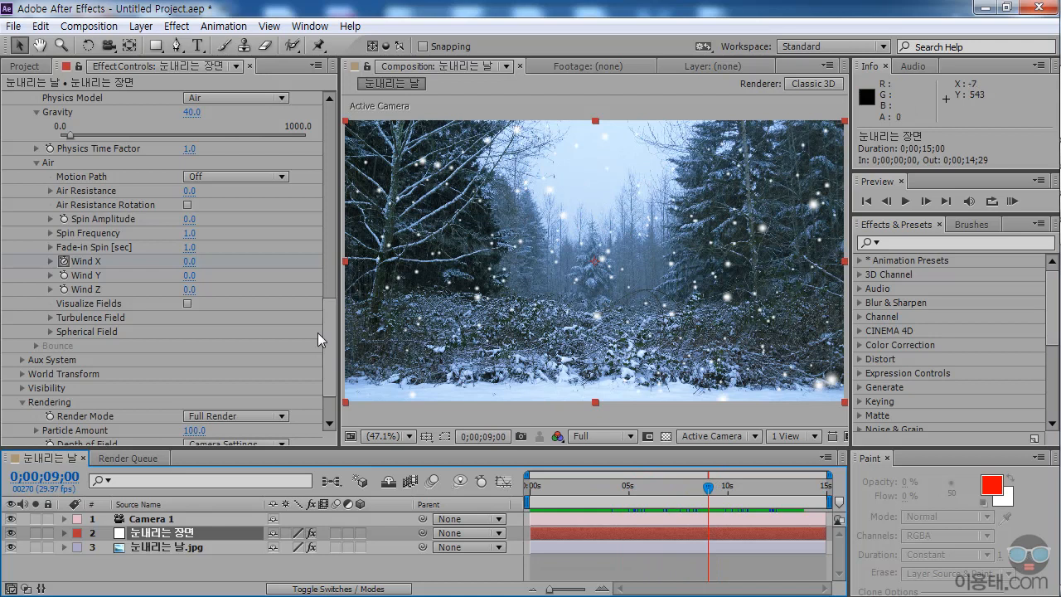
Step: Sample the Particle Color from the snow on the ground in the photo and lighten it to DDEDFB
drag(331, 335, 331, 222)
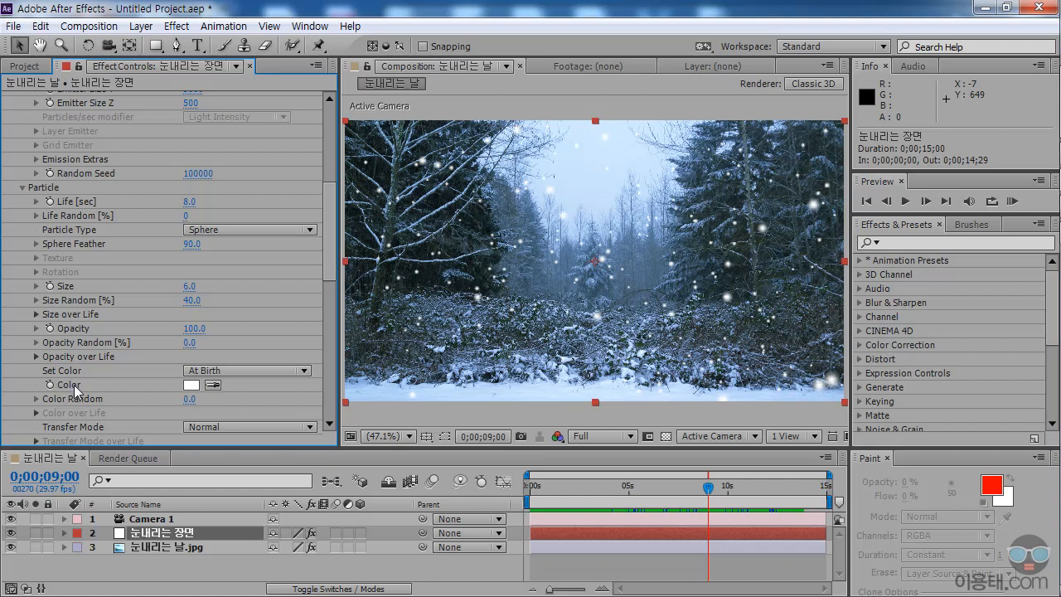
click(214, 383)
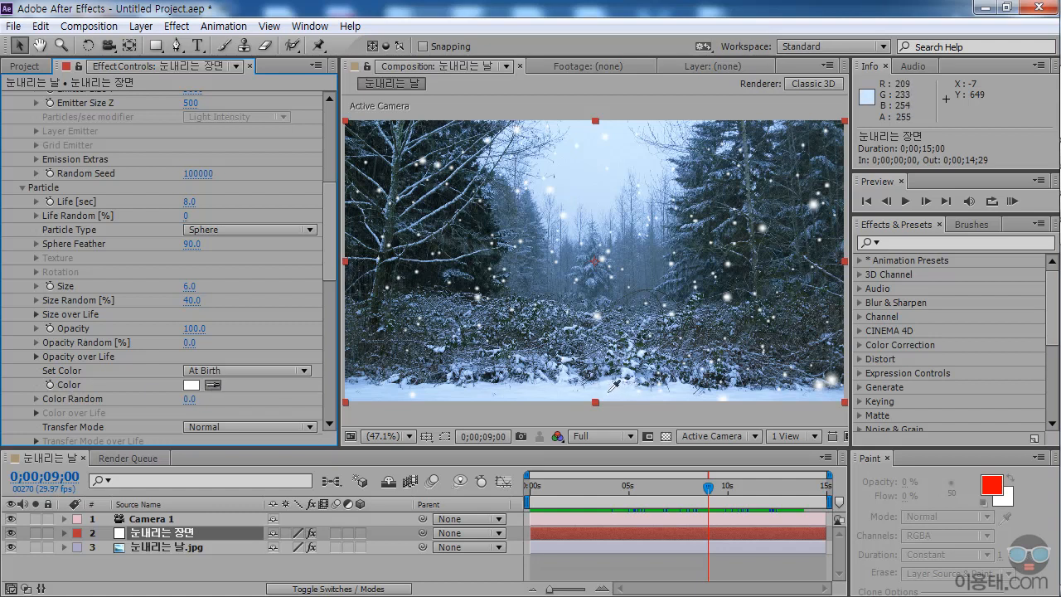
click(609, 390)
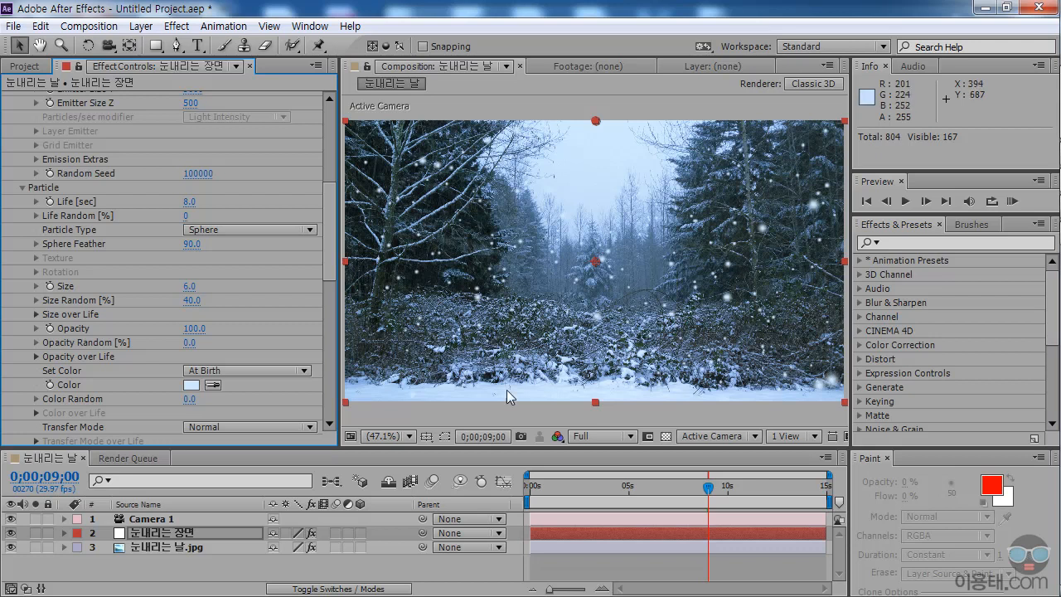
click(190, 385)
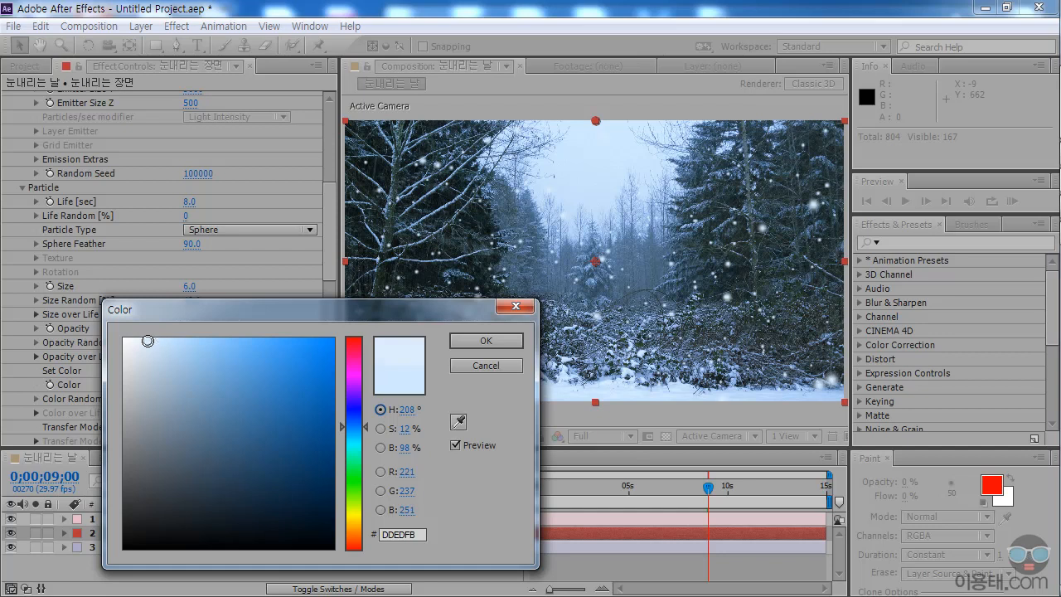
click(473, 343)
Step: Scrub from the first frame through about 6 seconds to check the recoloured snow against the photo
drag(544, 487, 651, 496)
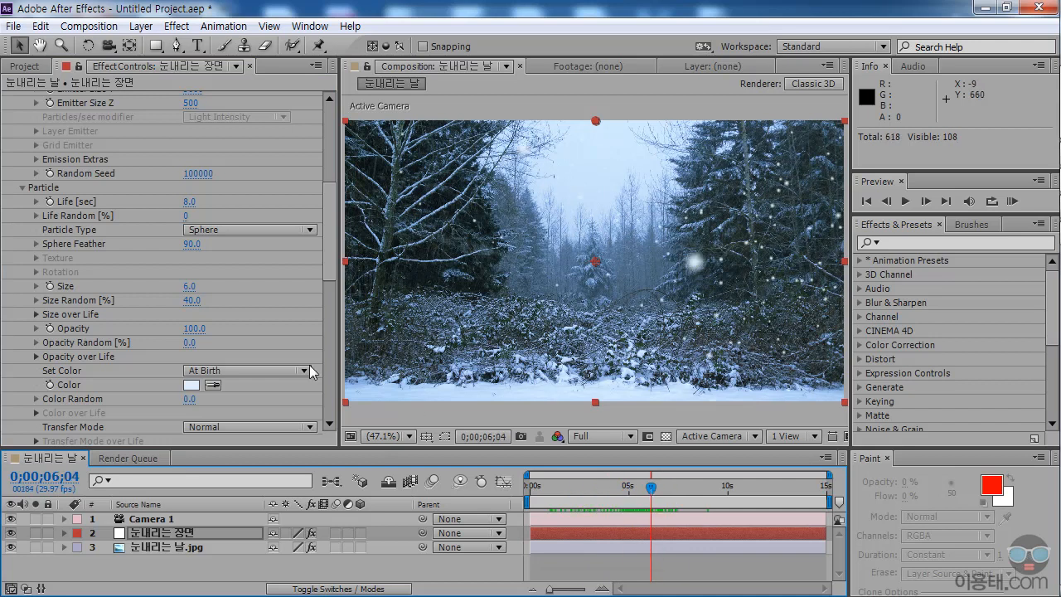
drag(550, 498, 506, 501)
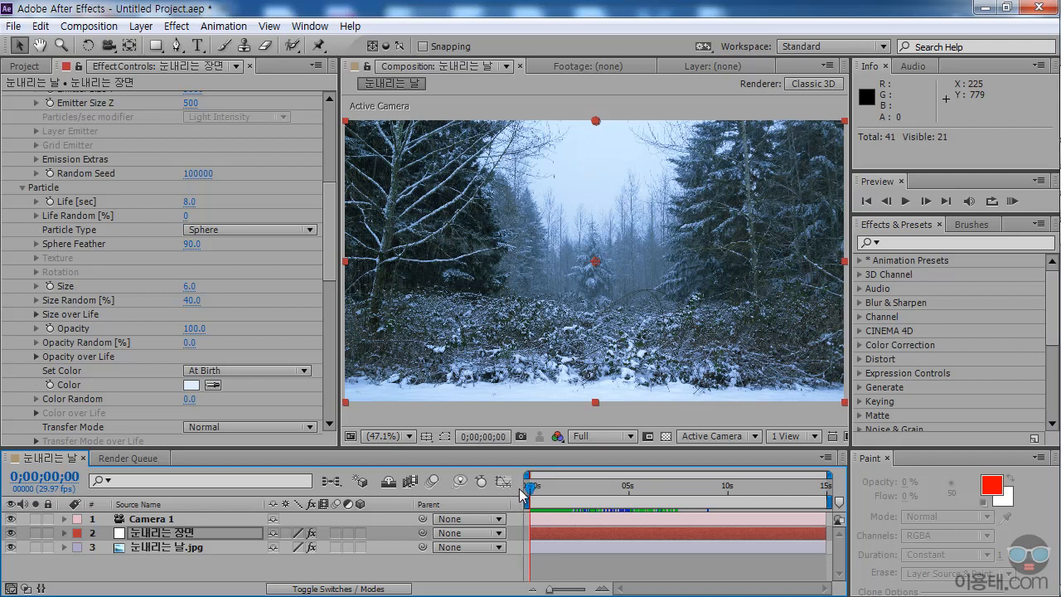
mouse_move(531, 489)
mouse_down()
mouse_move(555, 491)
mouse_move(521, 487)
mouse_move(579, 497)
mouse_move(532, 495)
mouse_up()
drag(532, 498, 604, 500)
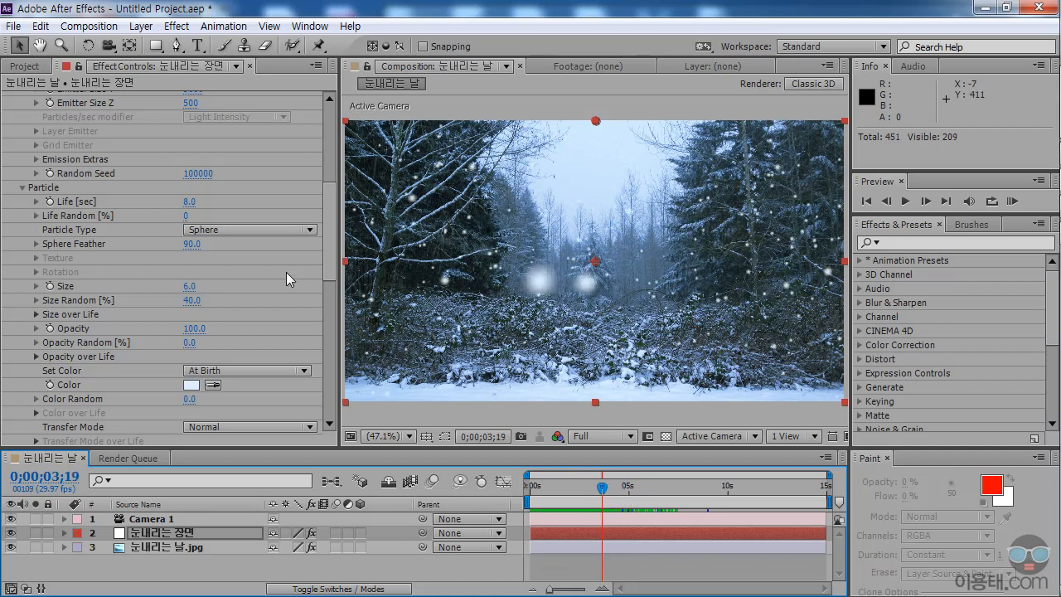
Step: Expand the Emitter's Emission Extras, return to the first frame and set Pre Run to 30
drag(326, 267, 331, 172)
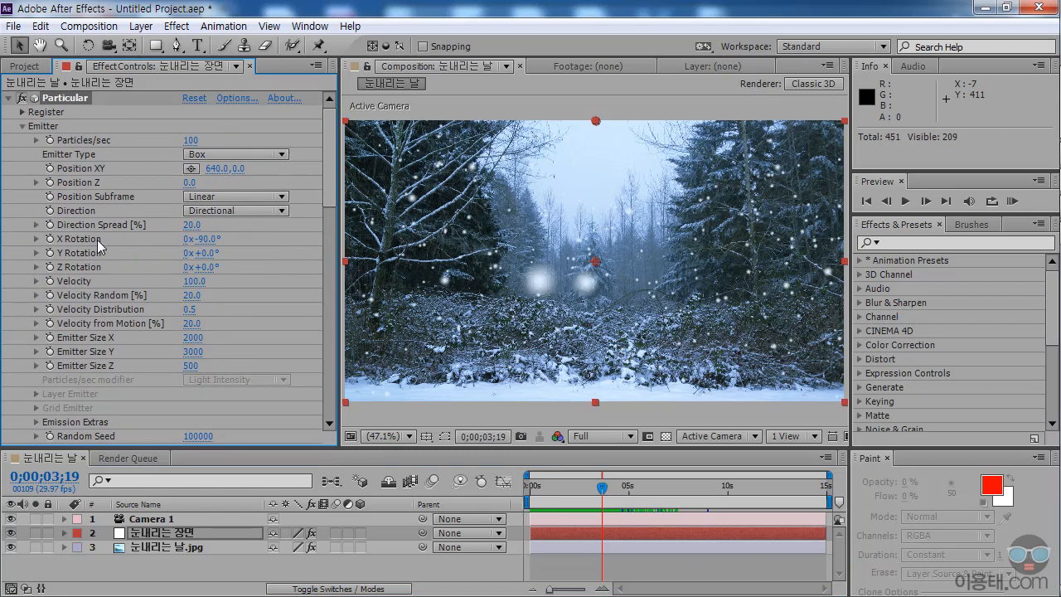
scroll(100, 424, down, 1)
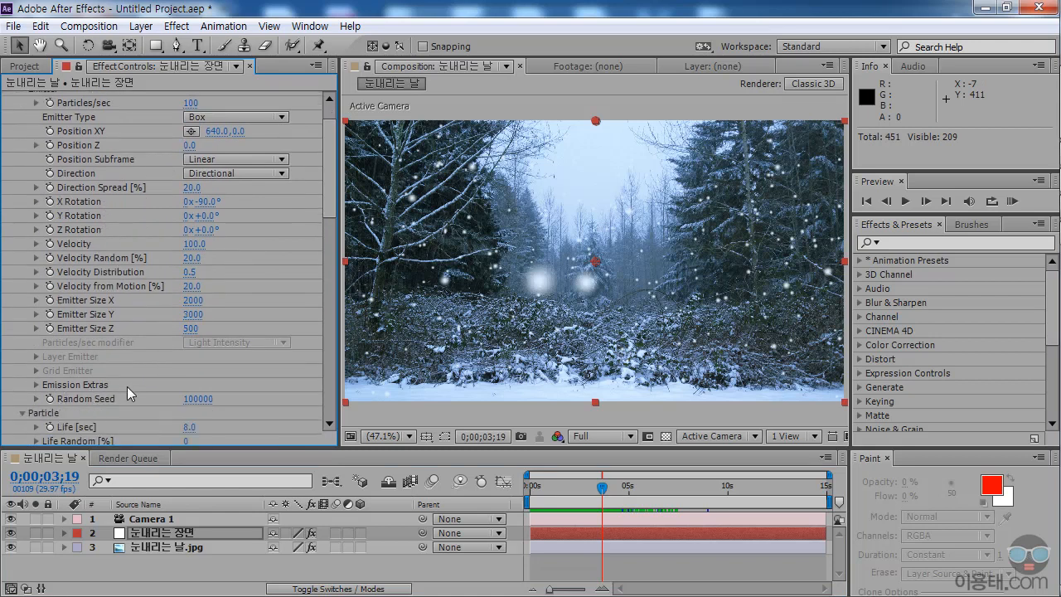
scroll(134, 386, down, 1)
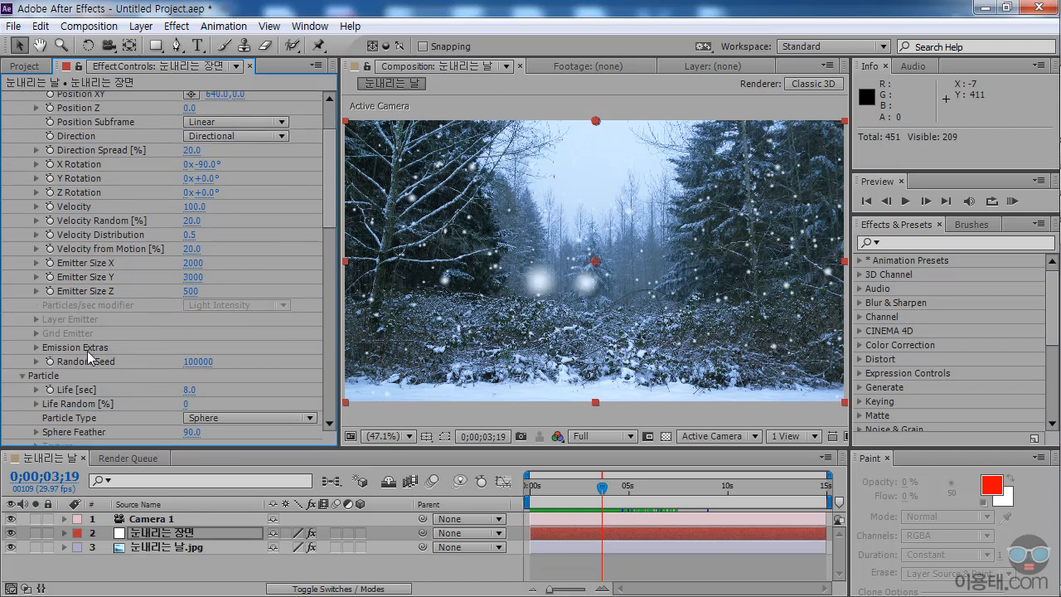
click(35, 347)
scroll(134, 348, down, 1)
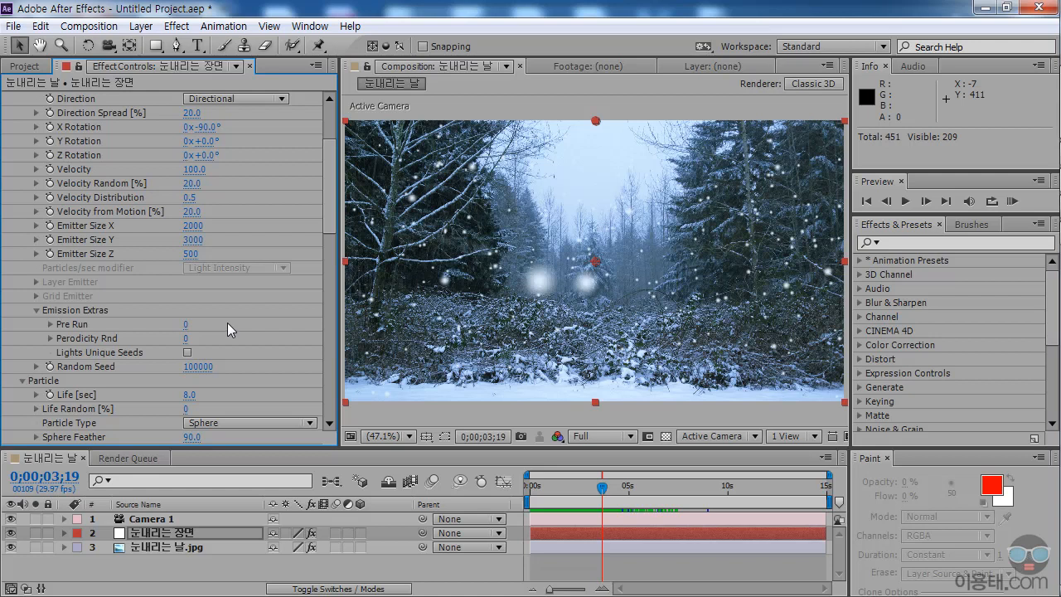
drag(608, 489, 519, 491)
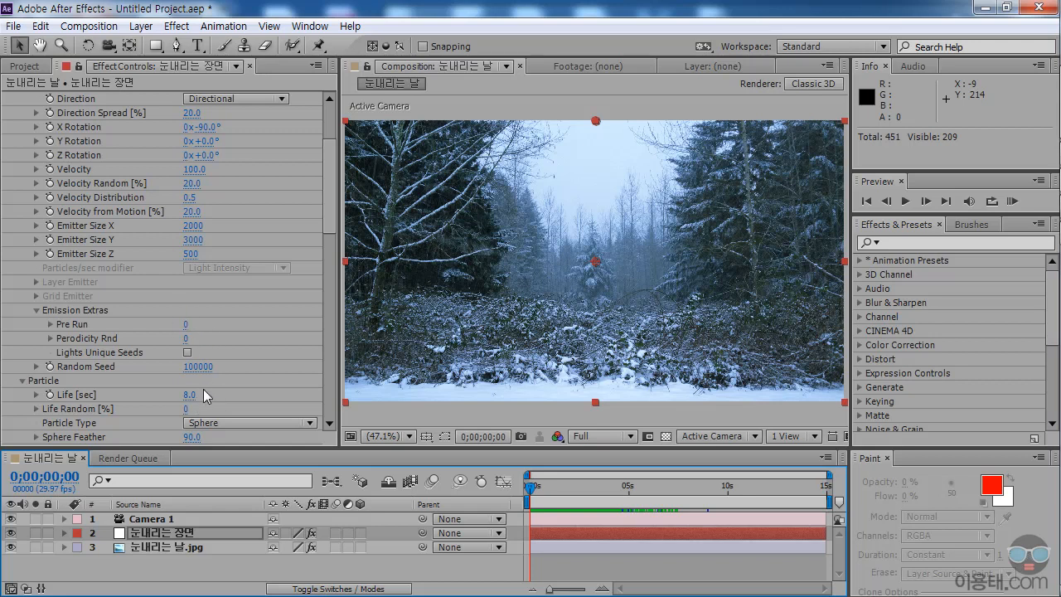
click(186, 330)
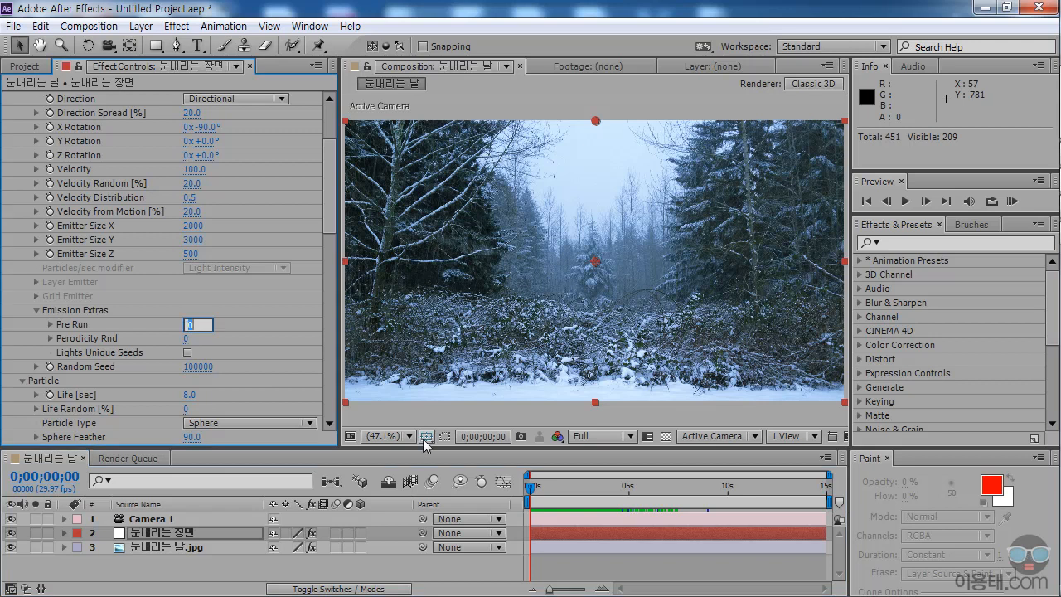
text(3)
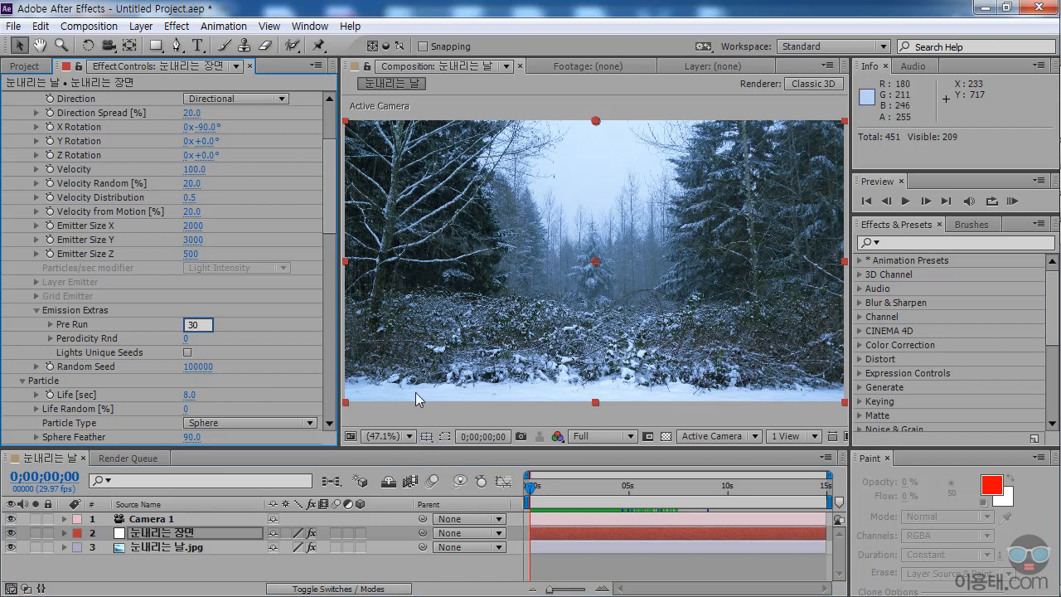
text(0)
key(Return)
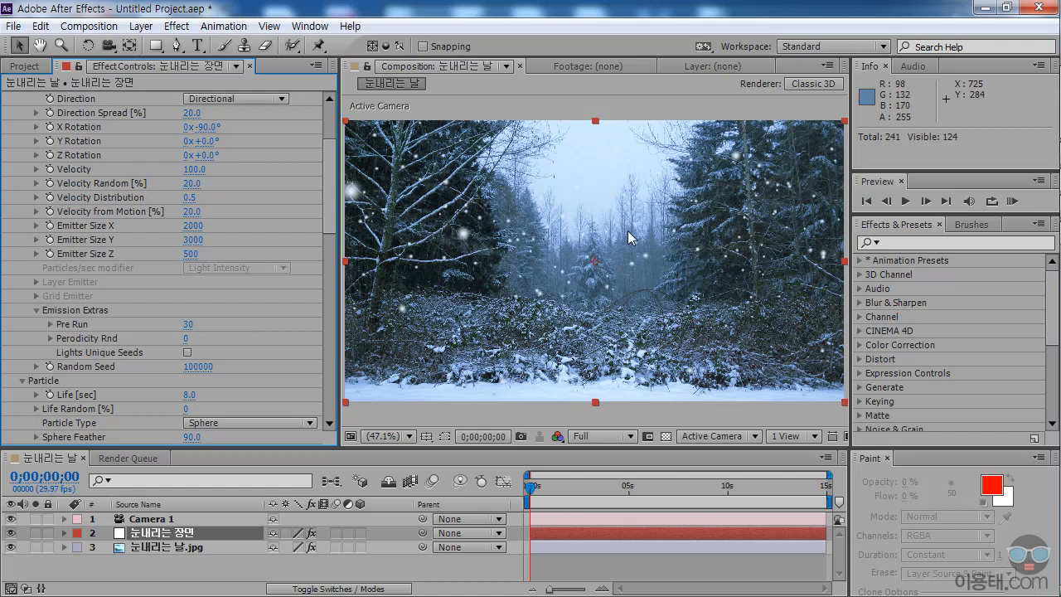
drag(531, 494, 509, 490)
Step: Set Pre Run to 45 and scrub the snowfall from the first frame to about 4 seconds
click(189, 326)
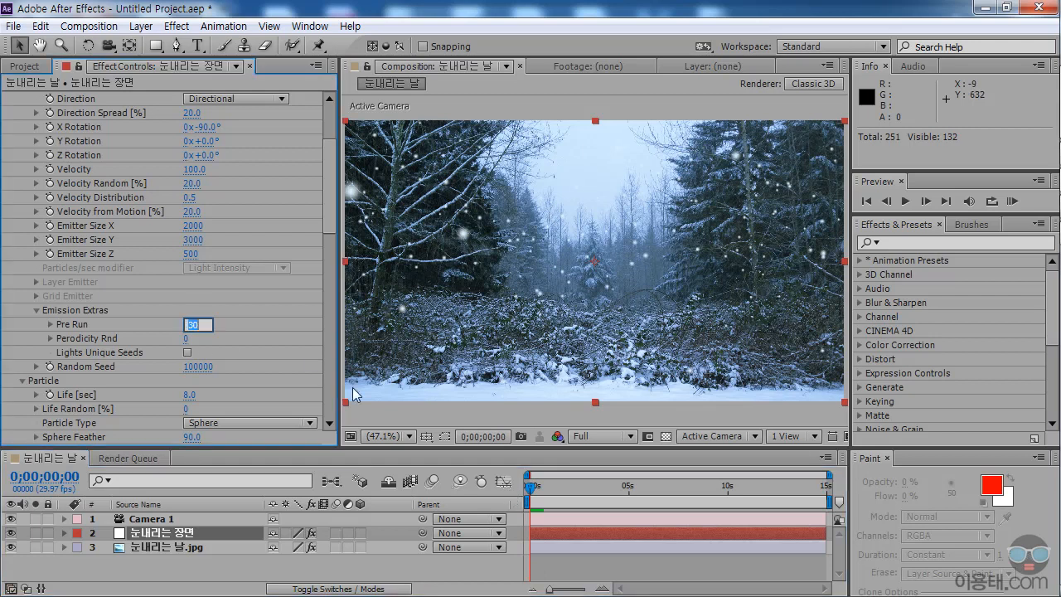
key(Return)
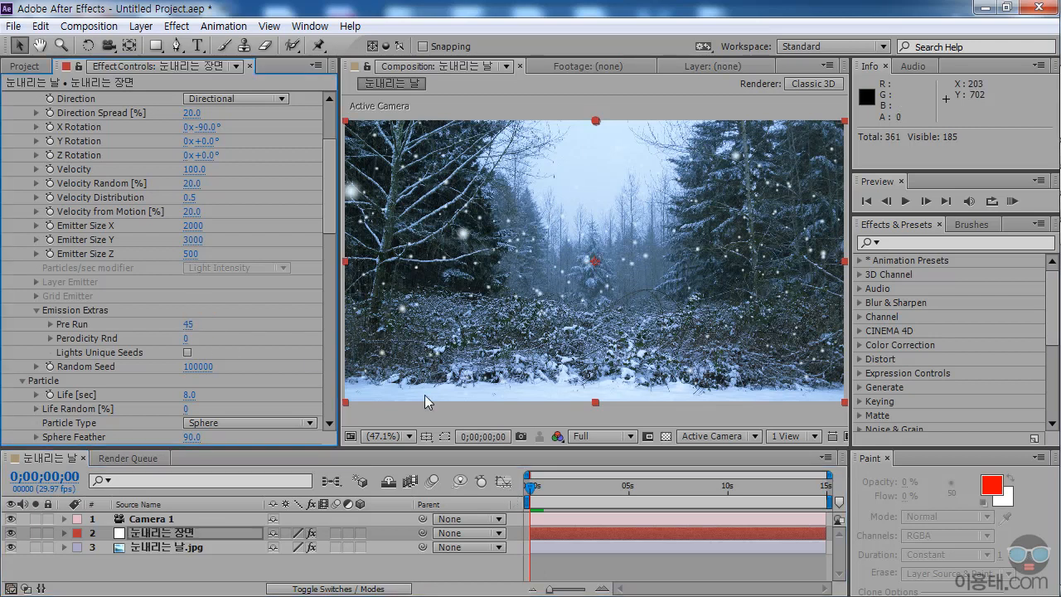
click(528, 495)
drag(529, 487, 601, 499)
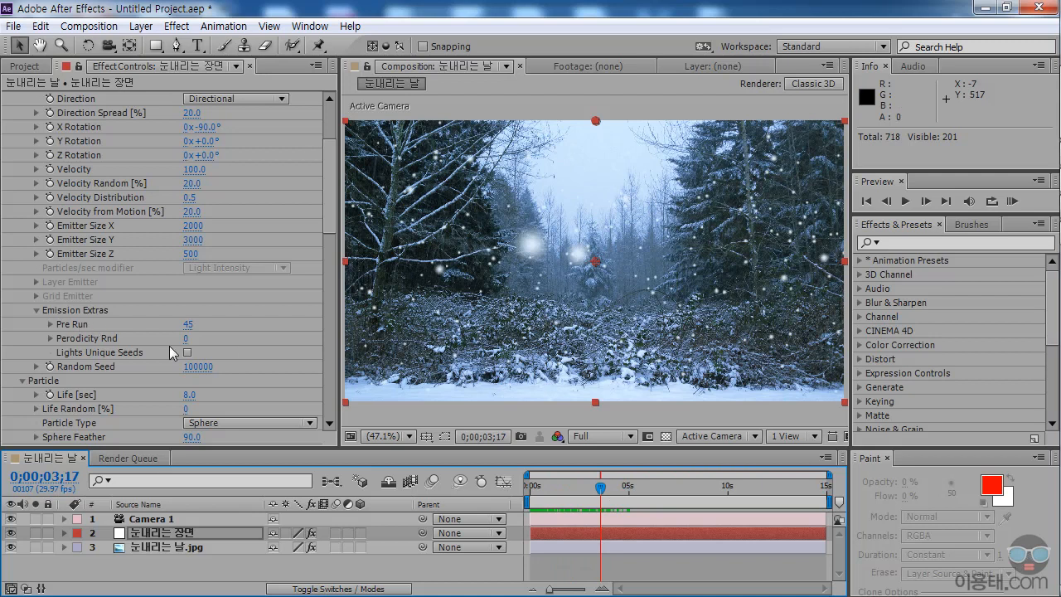
drag(578, 495, 612, 490)
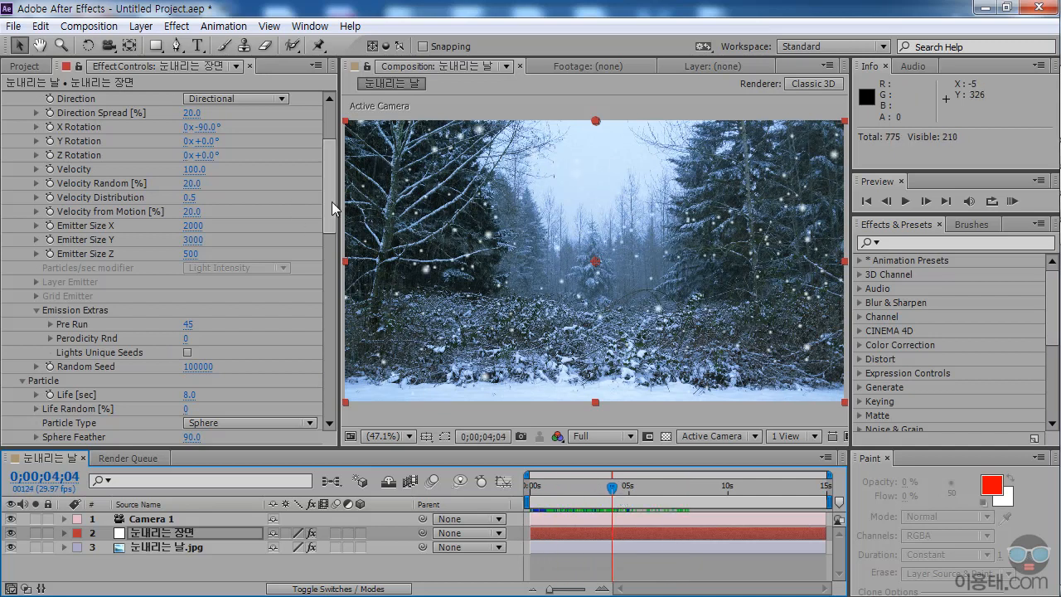
Step: Increase the Emitter Size Y to 21370 while checking the frame at about 2.5 seconds
drag(331, 201, 332, 163)
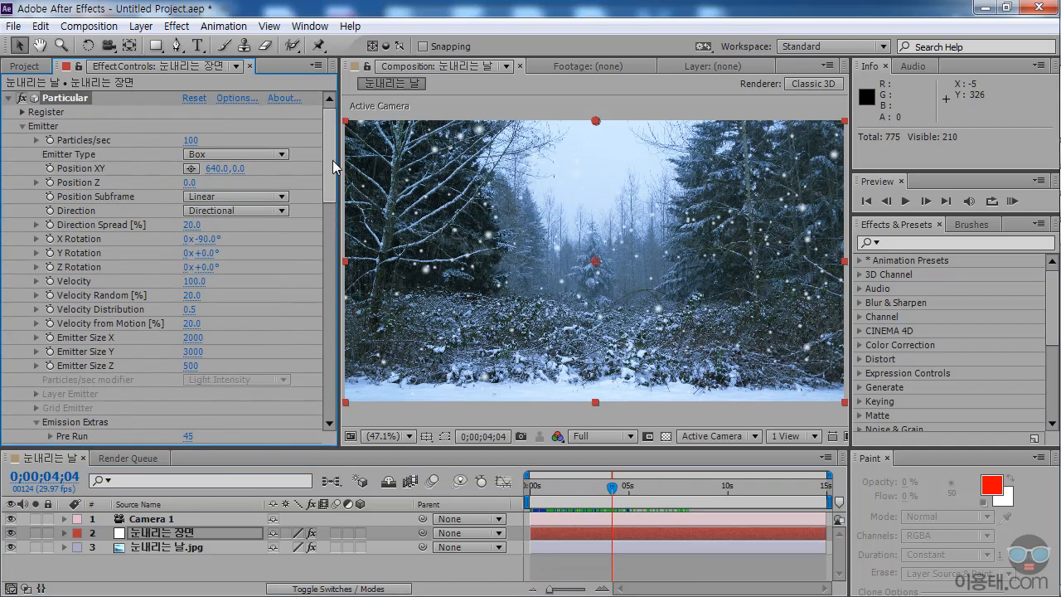
click(577, 491)
mouse_move(579, 493)
mouse_down()
mouse_move(569, 493)
mouse_move(597, 493)
mouse_move(582, 493)
mouse_up()
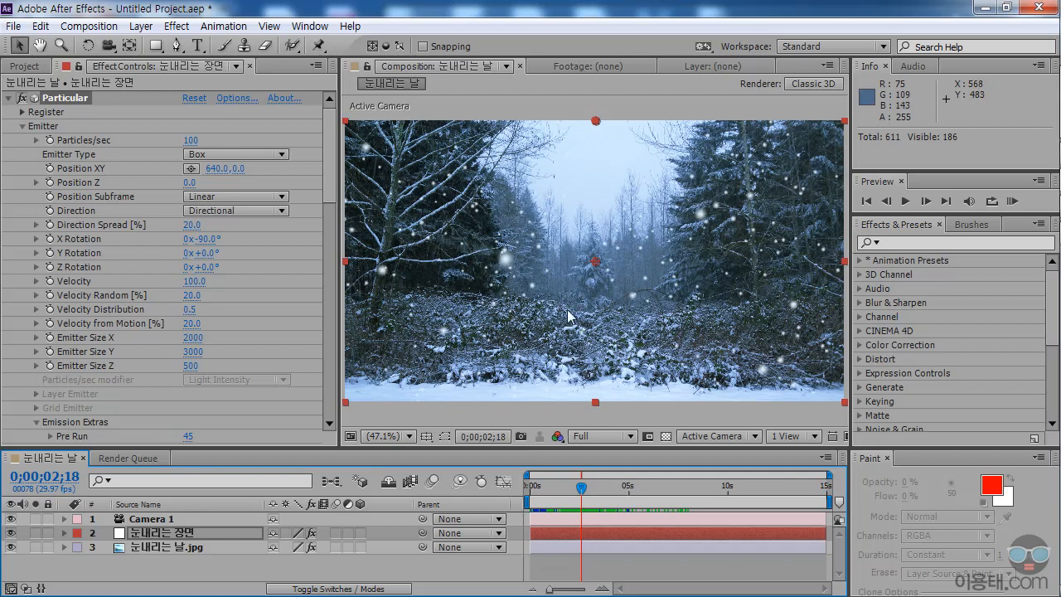
mouse_move(579, 494)
mouse_down()
mouse_move(556, 494)
mouse_move(578, 492)
mouse_up()
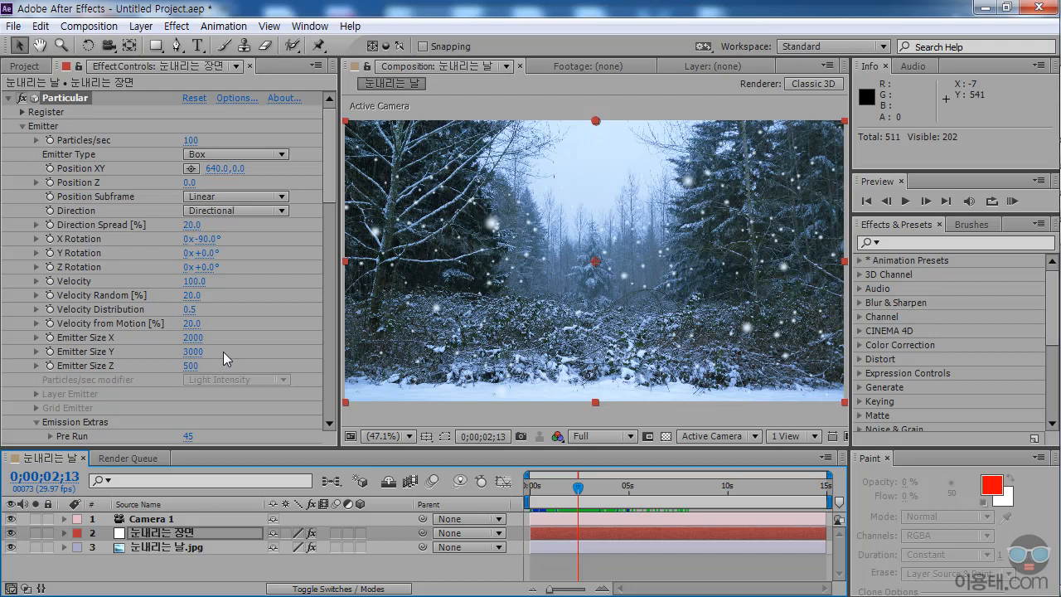
drag(193, 352, 333, 360)
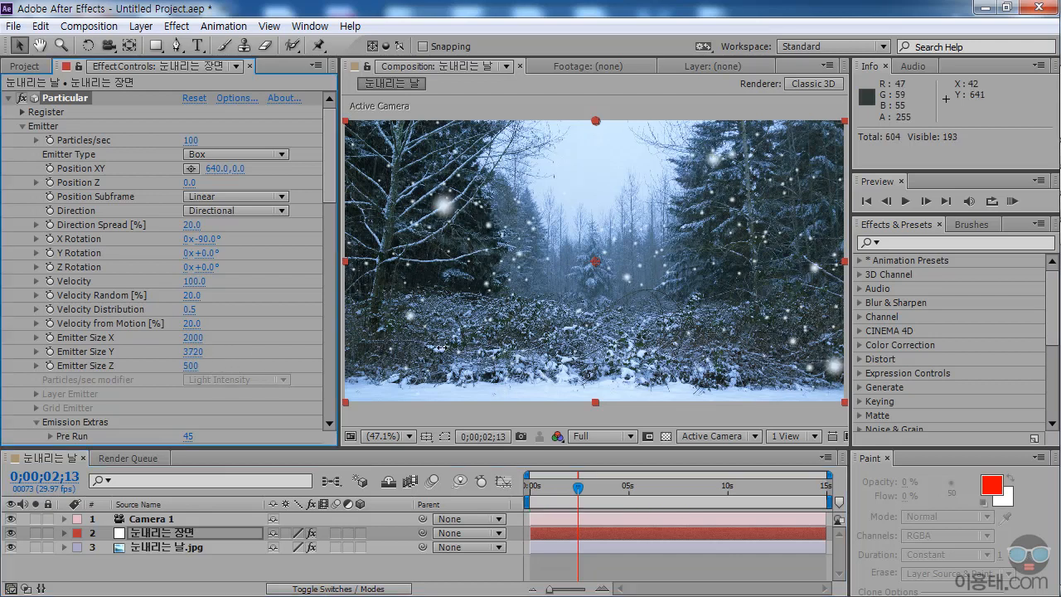
drag(191, 358, 262, 369)
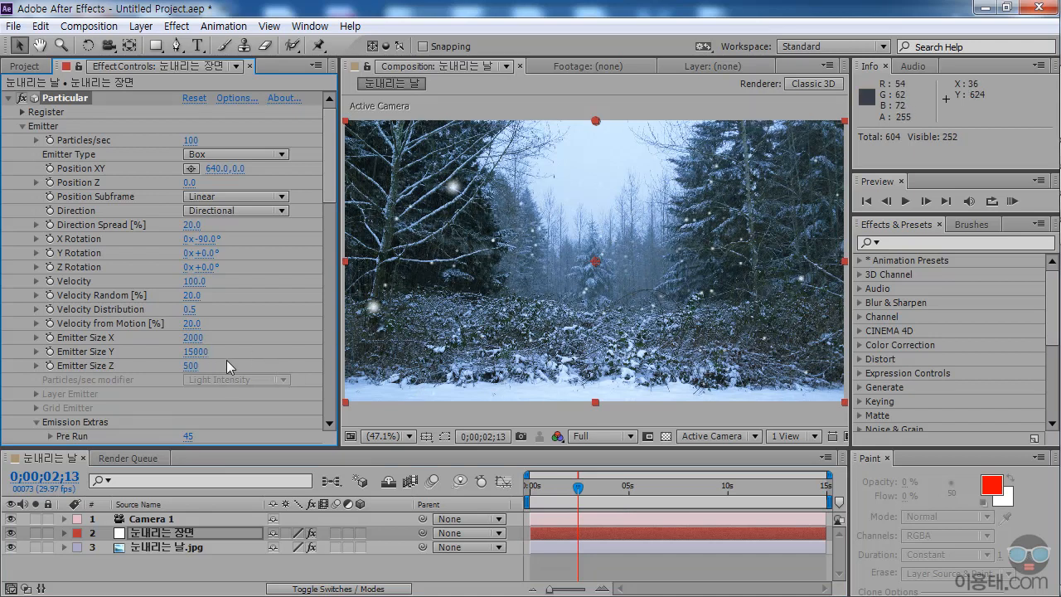
drag(195, 357, 738, 350)
drag(197, 351, 248, 351)
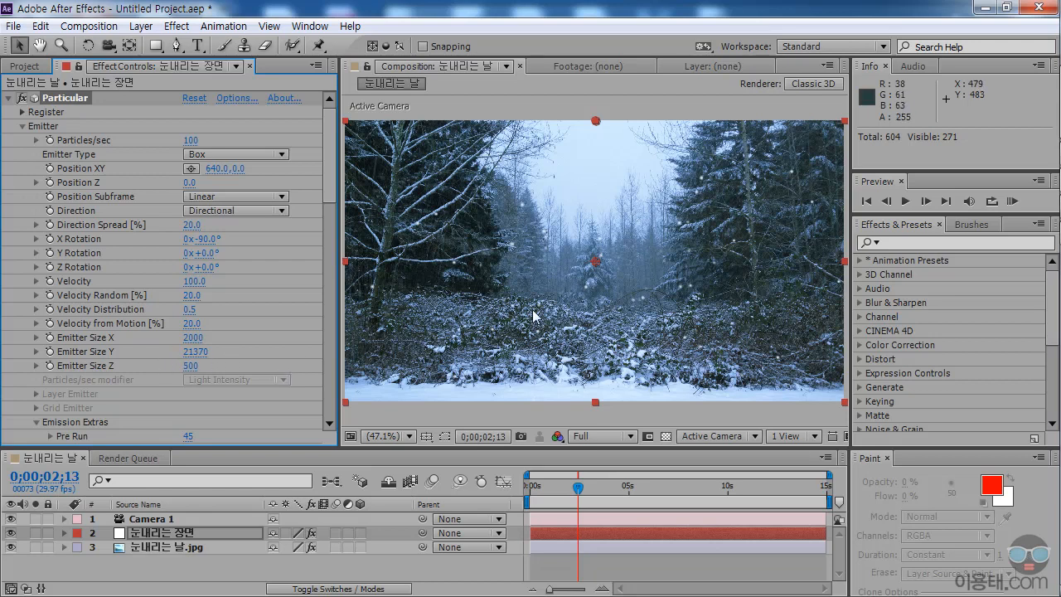
Step: Scrub between about 2 and 4 seconds to examine the snow density with the enlarged emitter
mouse_move(578, 487)
mouse_down()
mouse_move(624, 493)
mouse_move(573, 487)
mouse_move(591, 488)
mouse_move(578, 489)
mouse_move(592, 502)
mouse_up()
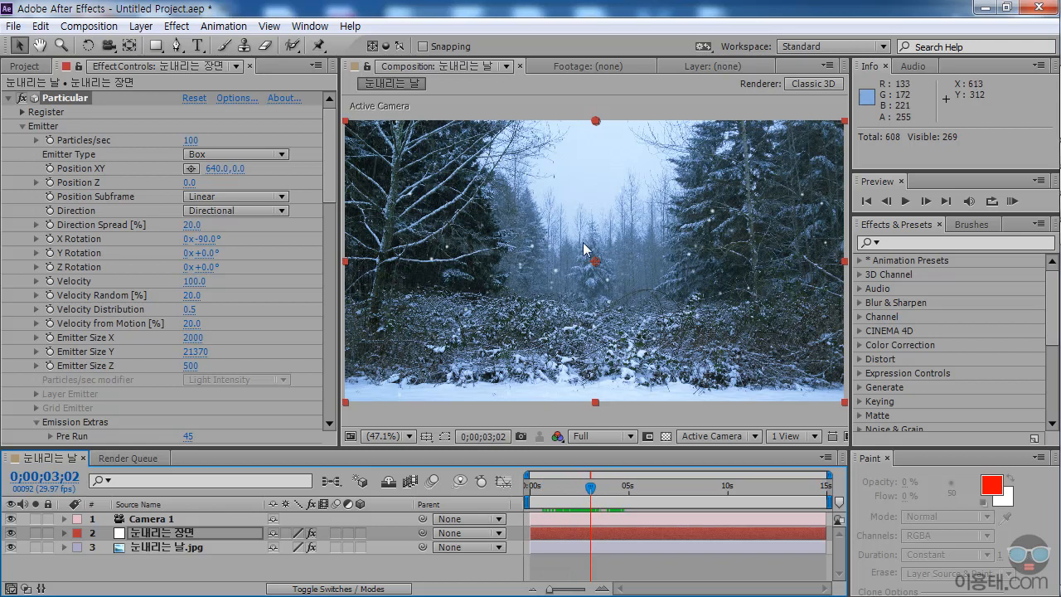
mouse_move(580, 494)
mouse_down()
mouse_move(551, 491)
mouse_move(611, 491)
mouse_move(563, 491)
mouse_move(599, 496)
mouse_up()
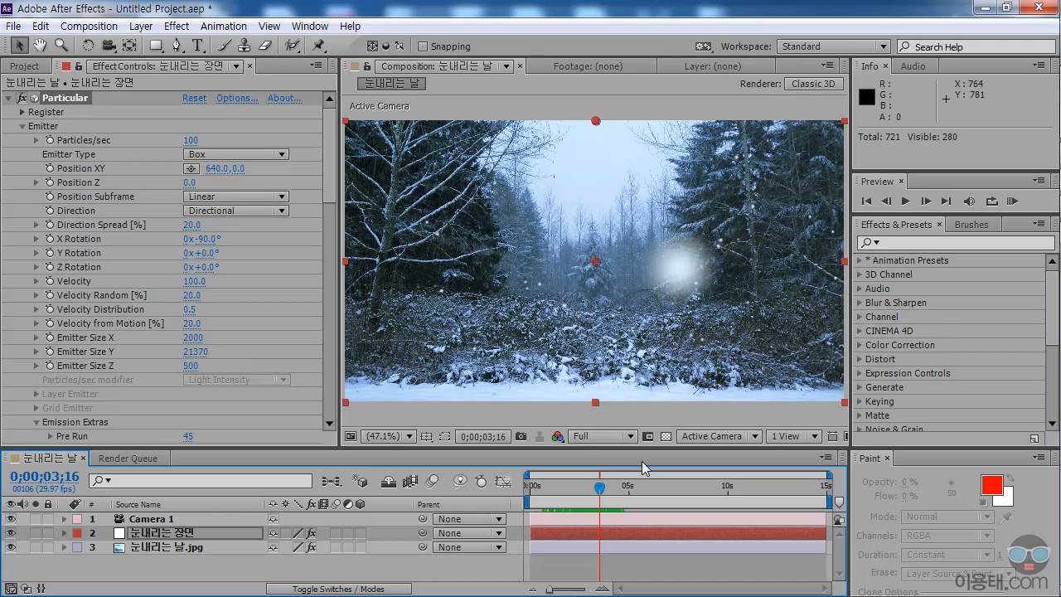
drag(568, 487, 612, 492)
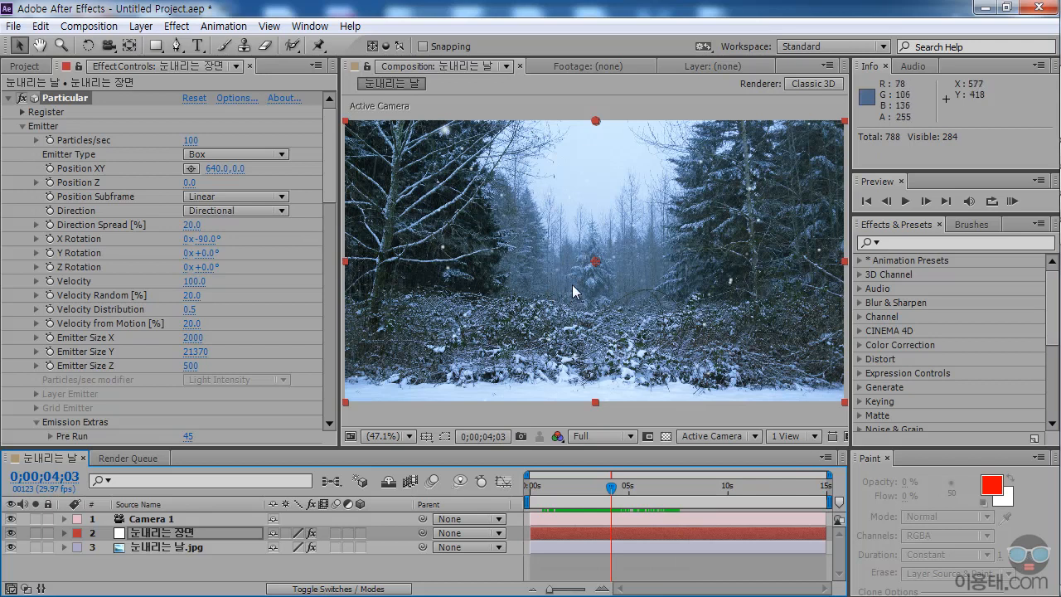
mouse_move(570, 487)
mouse_down()
mouse_move(595, 489)
mouse_move(578, 489)
mouse_up()
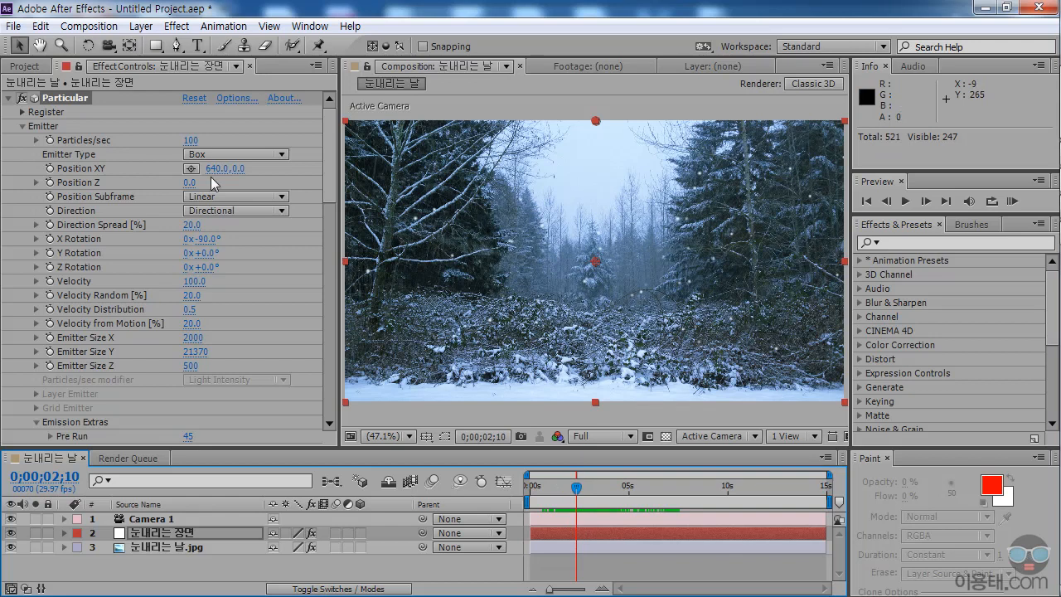
Step: Try Particles/sec at 200 and scrub the snowfall to about 3.7 seconds
click(191, 140)
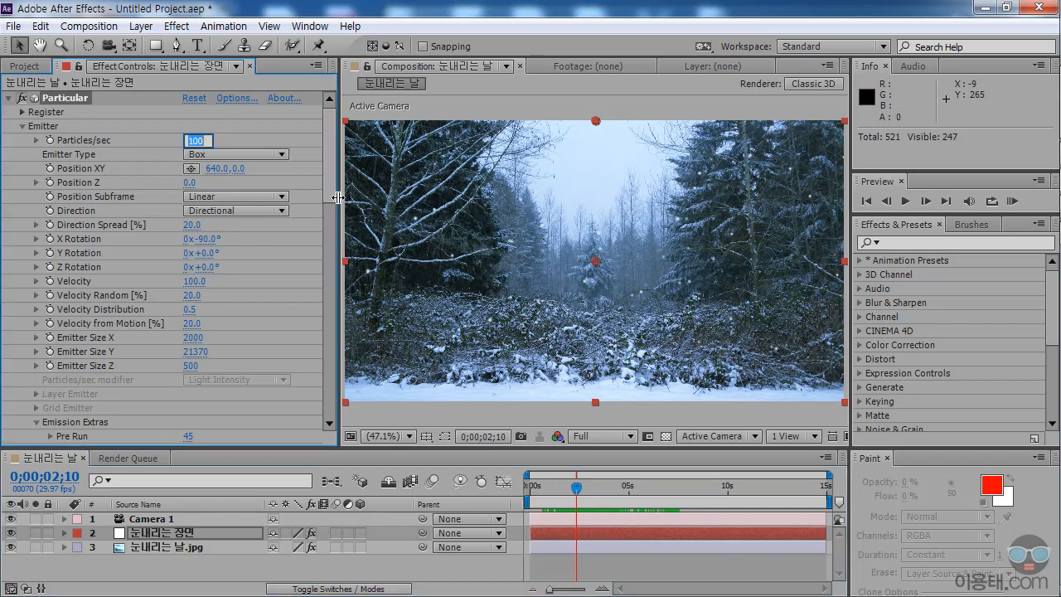
text(200)
key(Return)
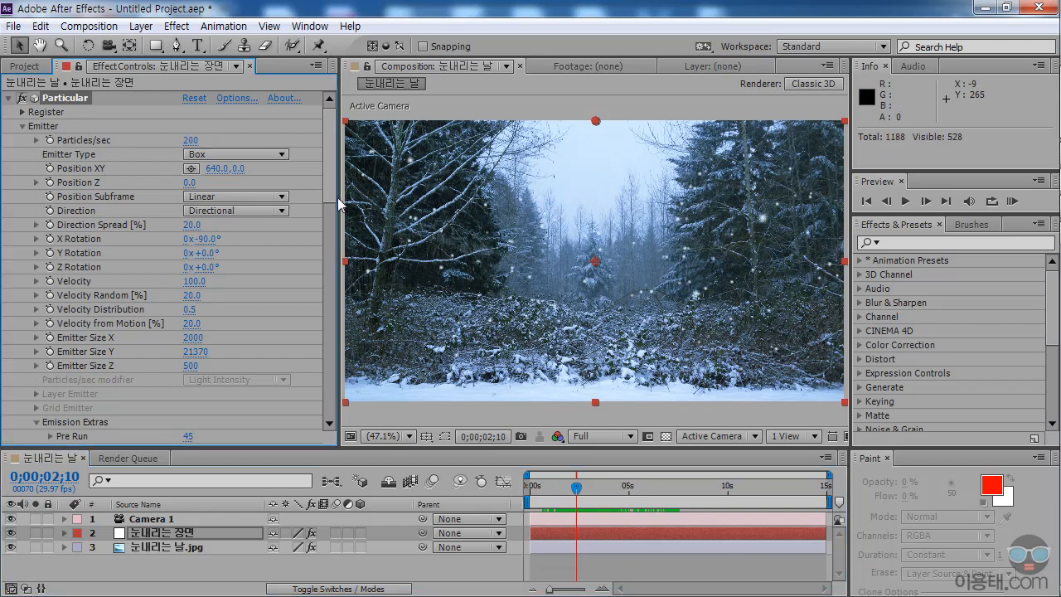
drag(547, 485, 600, 480)
Step: Set Particles/sec to 250 and scrub the snowfall over the first four seconds
click(191, 140)
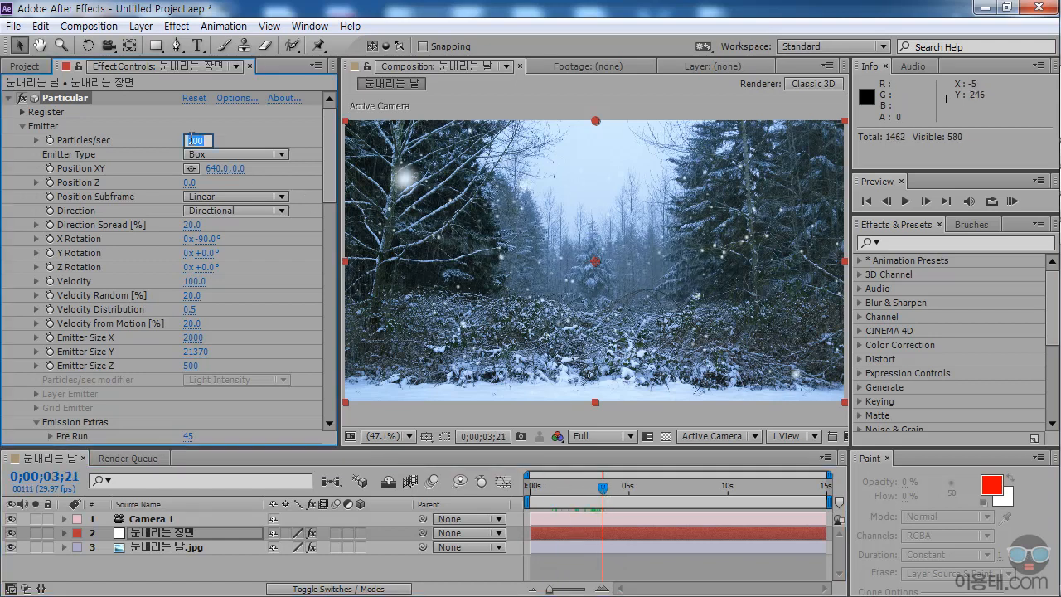
text(250)
key(Return)
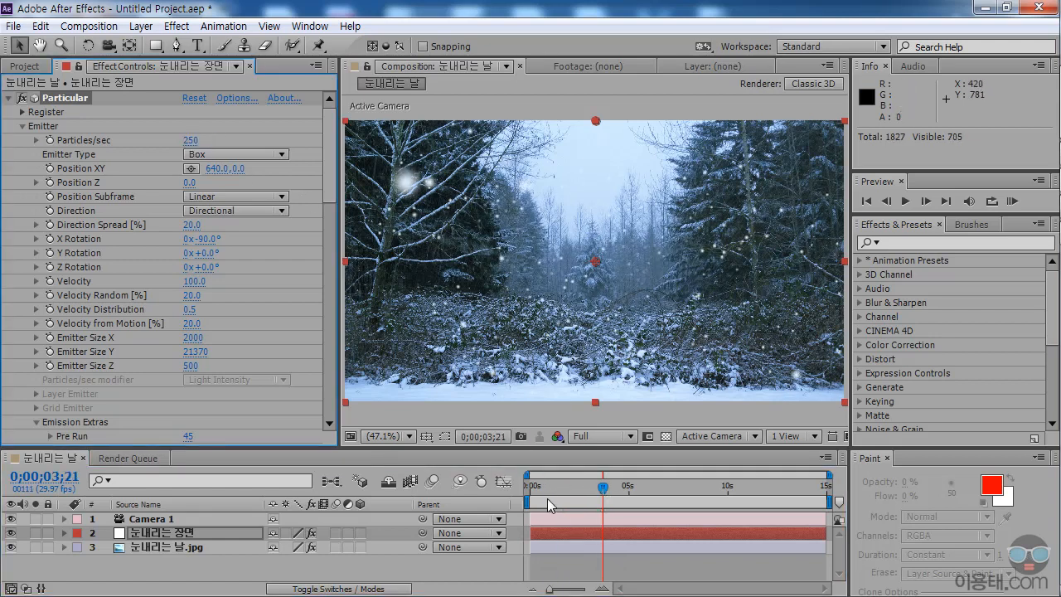
click(532, 492)
drag(535, 497, 612, 496)
drag(600, 490, 602, 490)
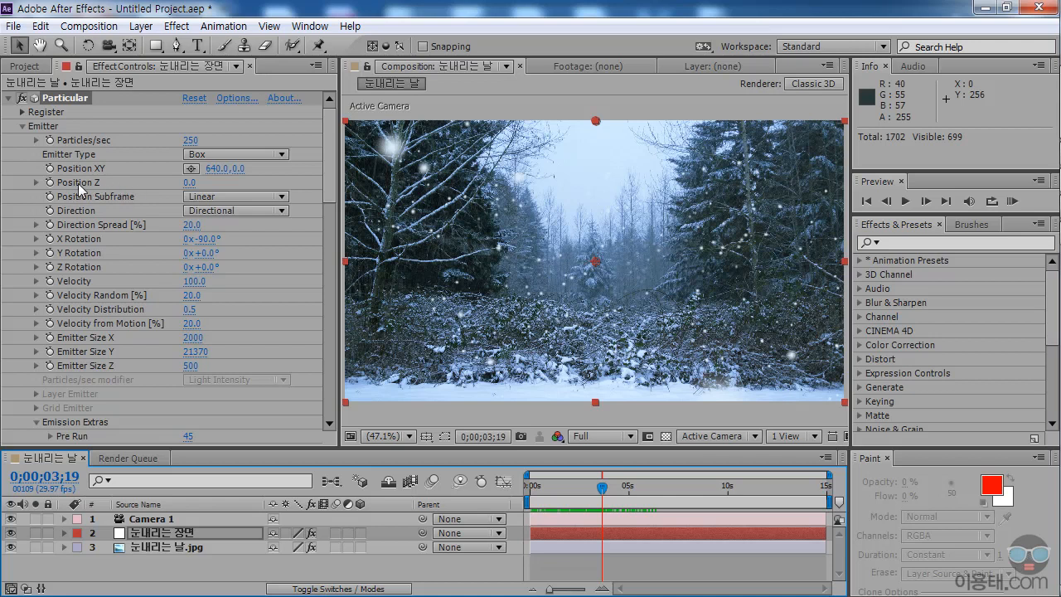
Step: Try a larger Position Z for the emitter and undo the change
drag(191, 188, 282, 185)
key(ctrl+z)
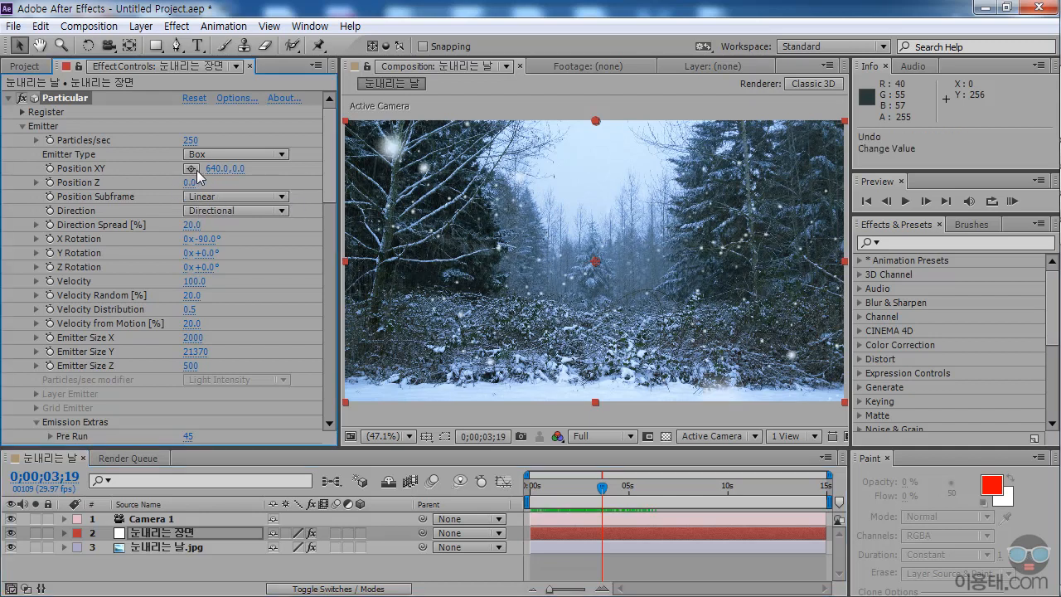
Step: Set Particular's rendering Particle Amount to 150 and scrub the snowfall to about 4 seconds
drag(587, 486, 651, 495)
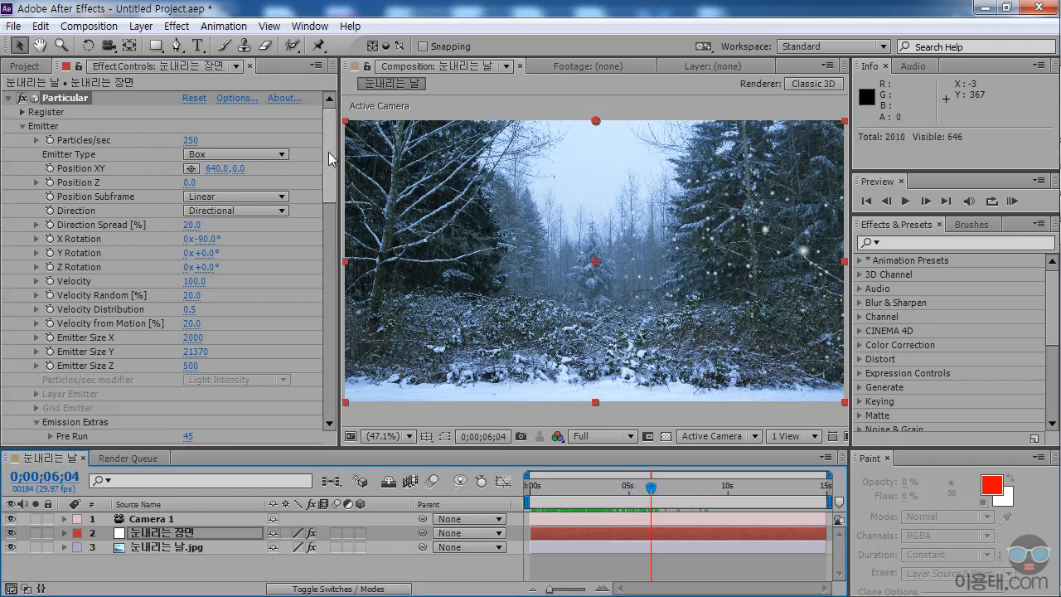
drag(329, 155, 342, 419)
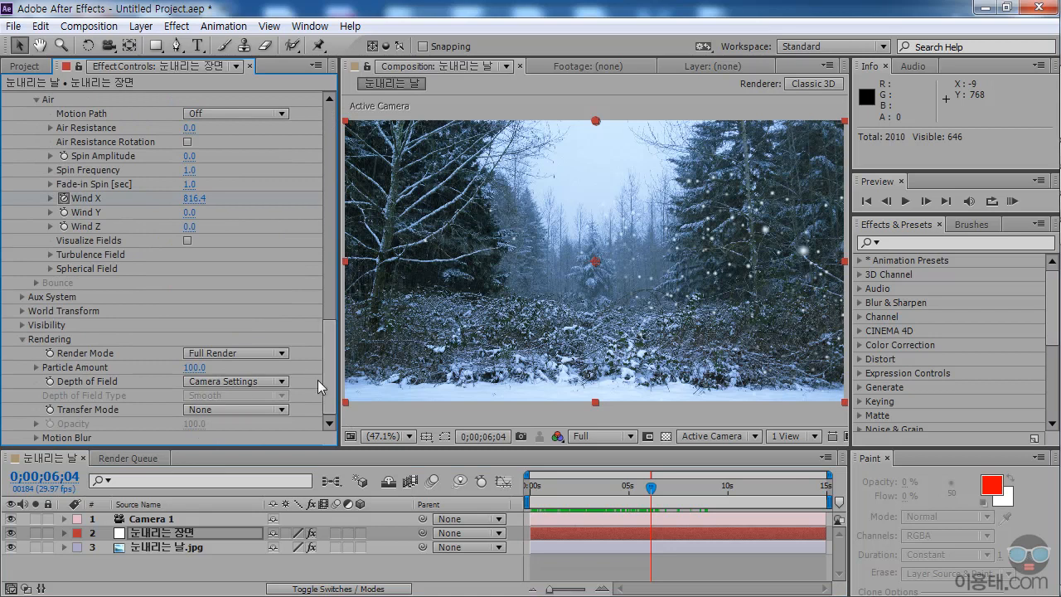
click(193, 367)
text(150)
key(Return)
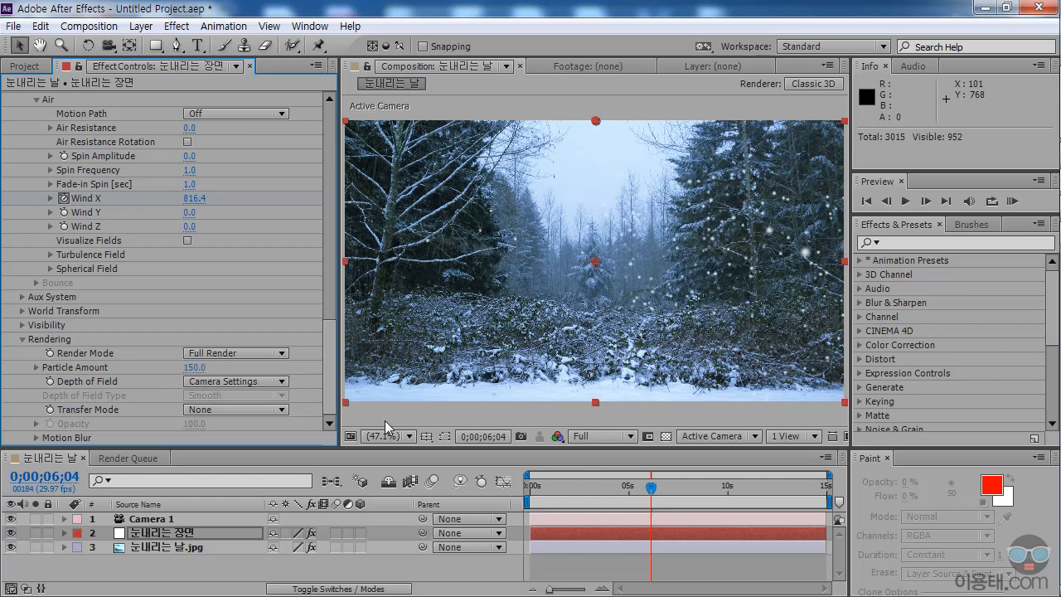
drag(575, 483, 617, 495)
key(space)
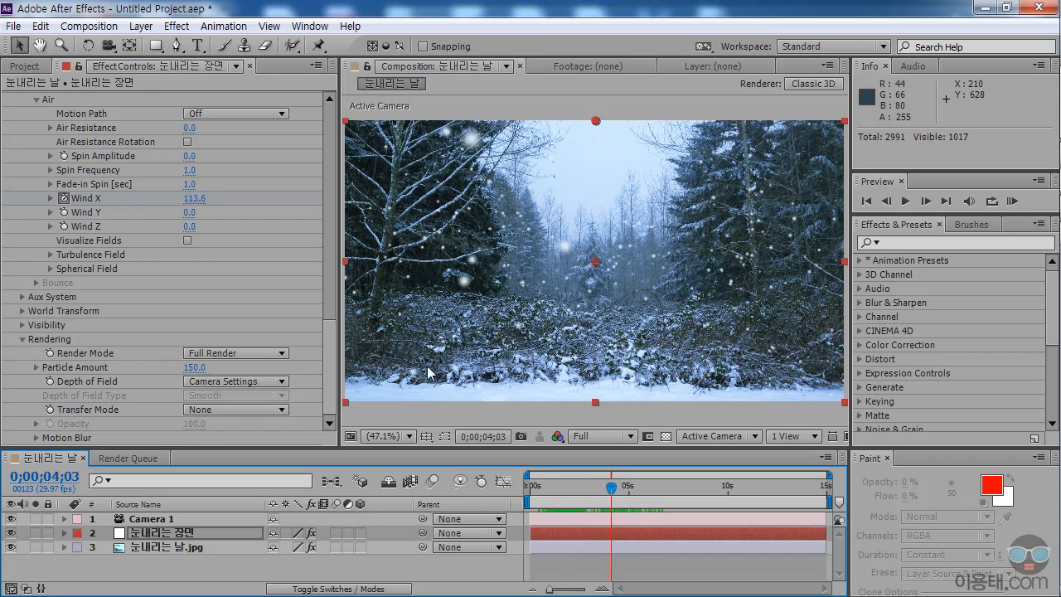
Step: Try a higher Opacity Boost in Particular's motion blur settings and undo the change
click(35, 438)
scroll(36, 439, down, 3)
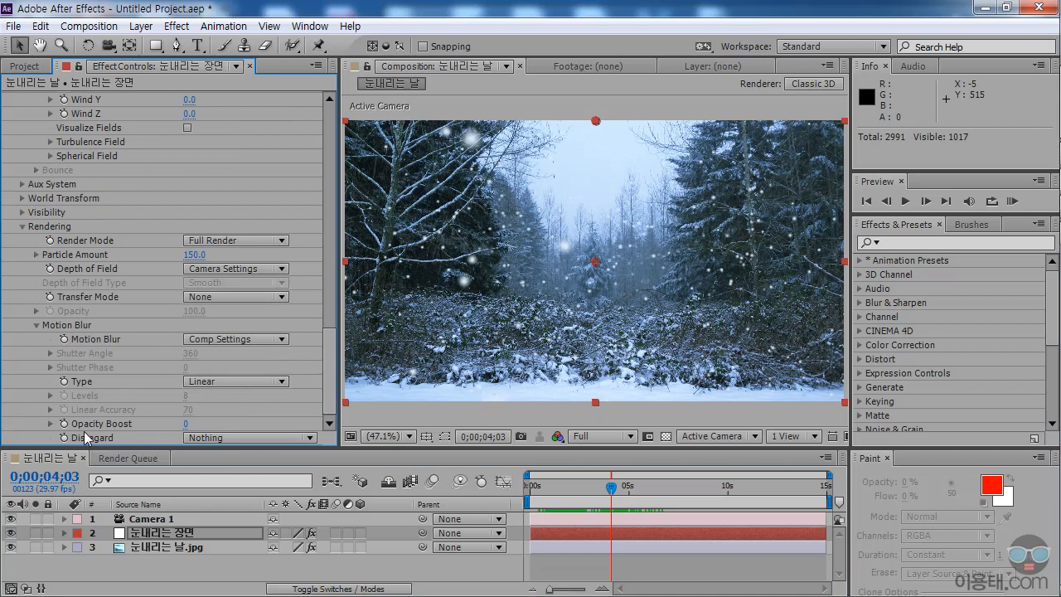
drag(186, 423, 212, 424)
key(ctrl+z)
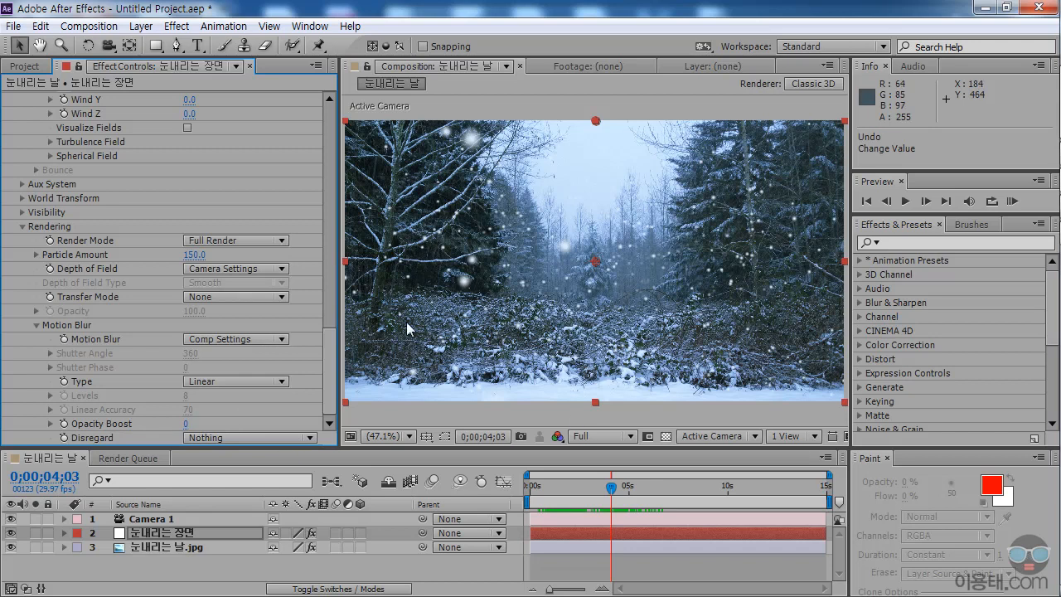
Step: Scrub back toward the start of the composition and play the first seconds of the snowfall to check its motion
click(599, 489)
drag(603, 496, 552, 496)
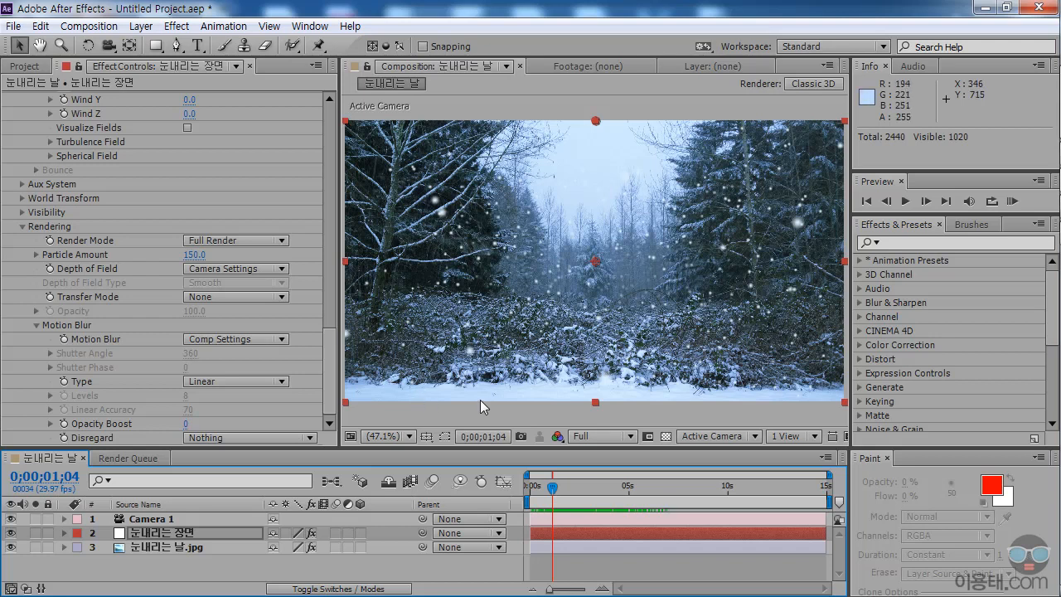
drag(554, 489, 536, 487)
key(space)
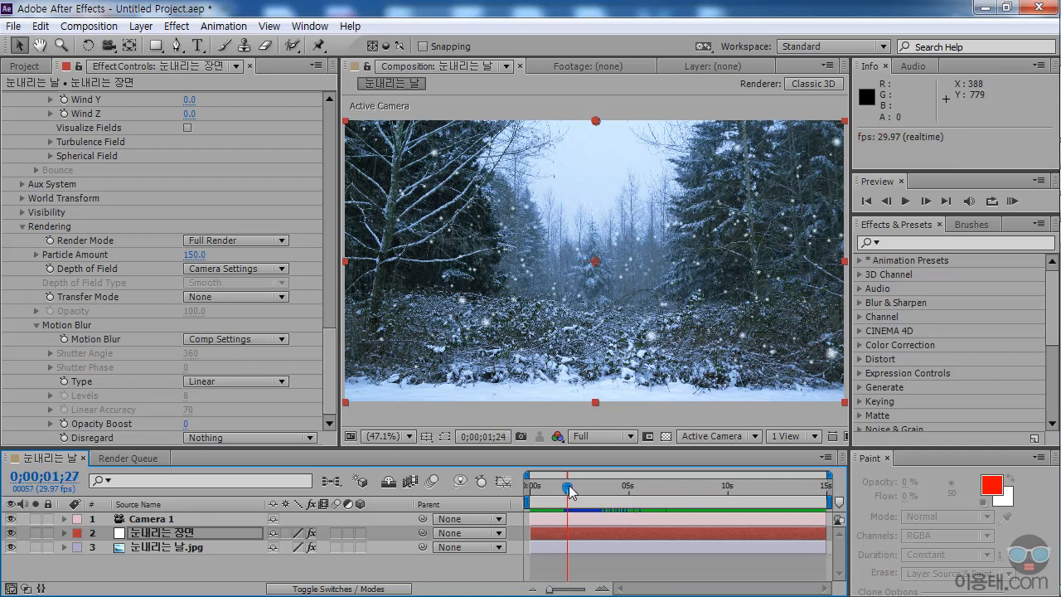
key(space)
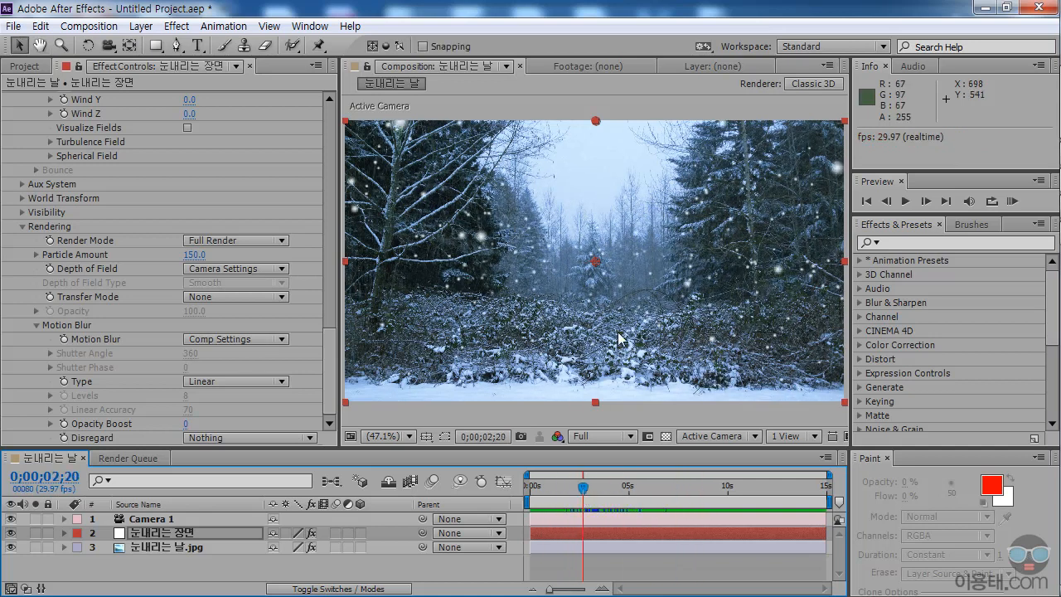